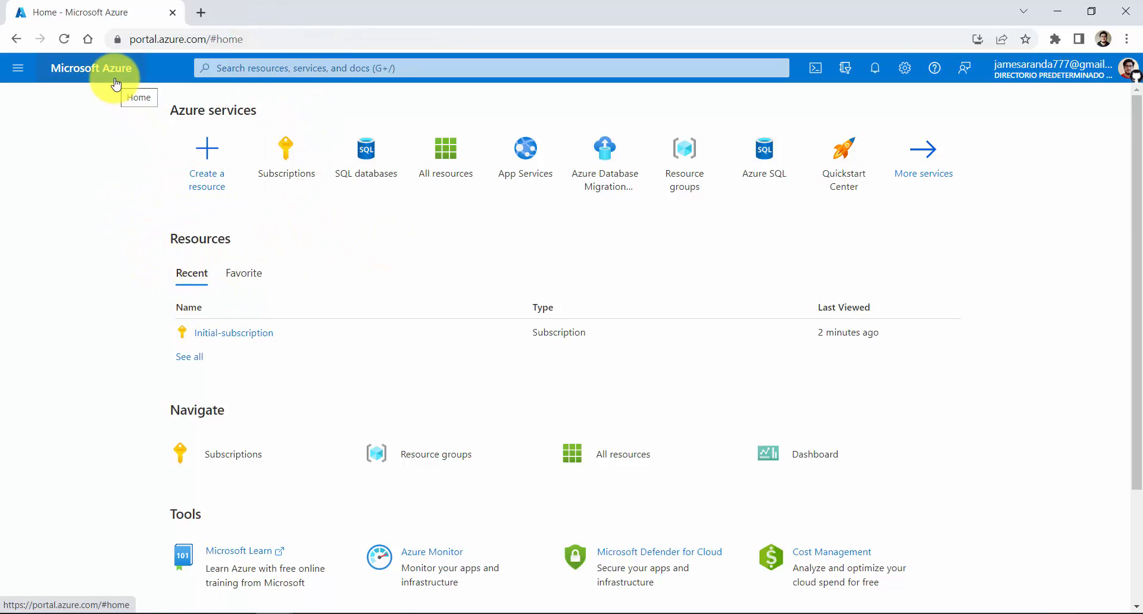
Search the portal for the Subscriptions service and open the Initial-subscription overview
click(399, 73)
text(su)
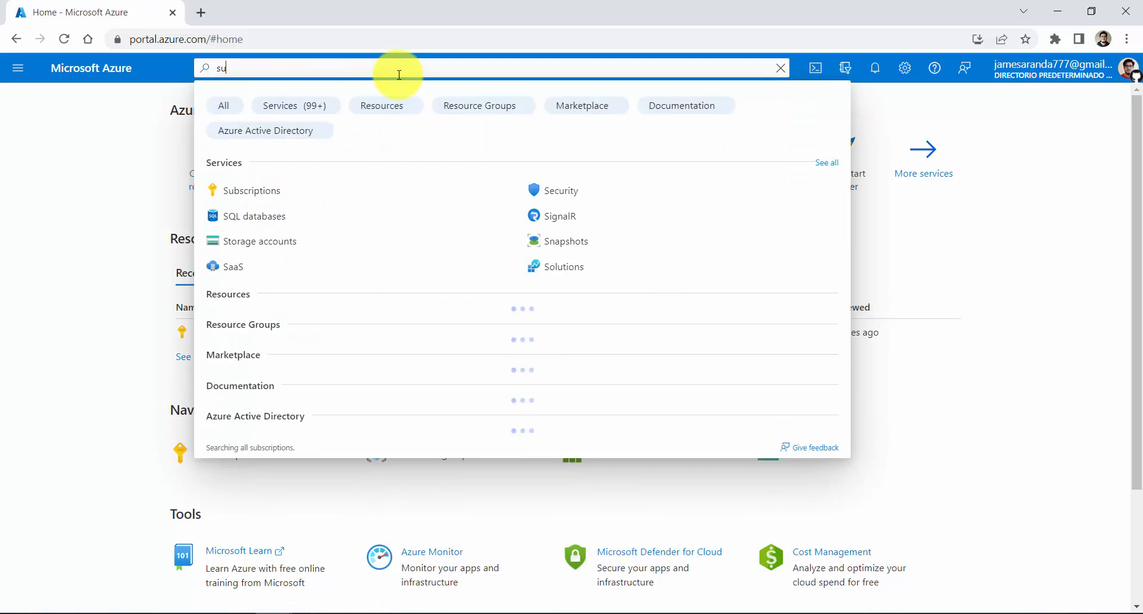
text(bsci)
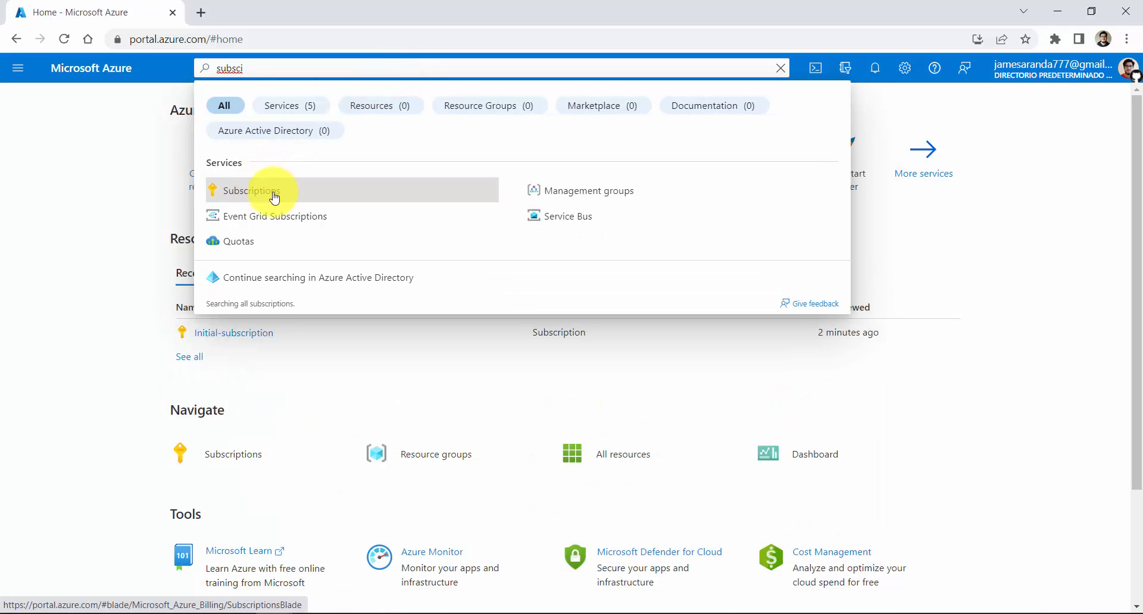
click(284, 195)
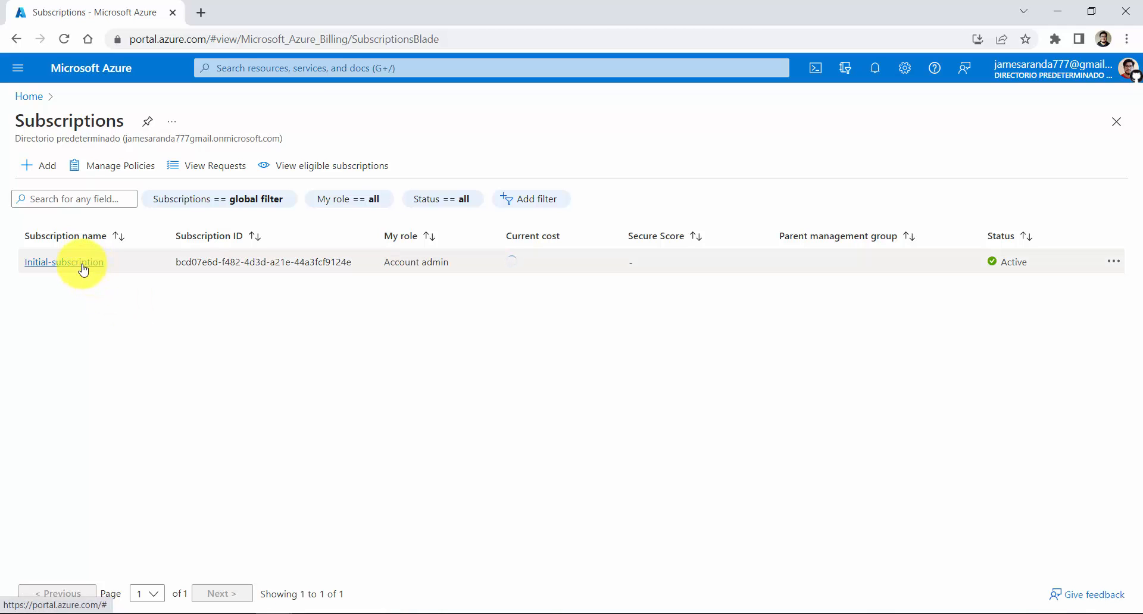
click(84, 270)
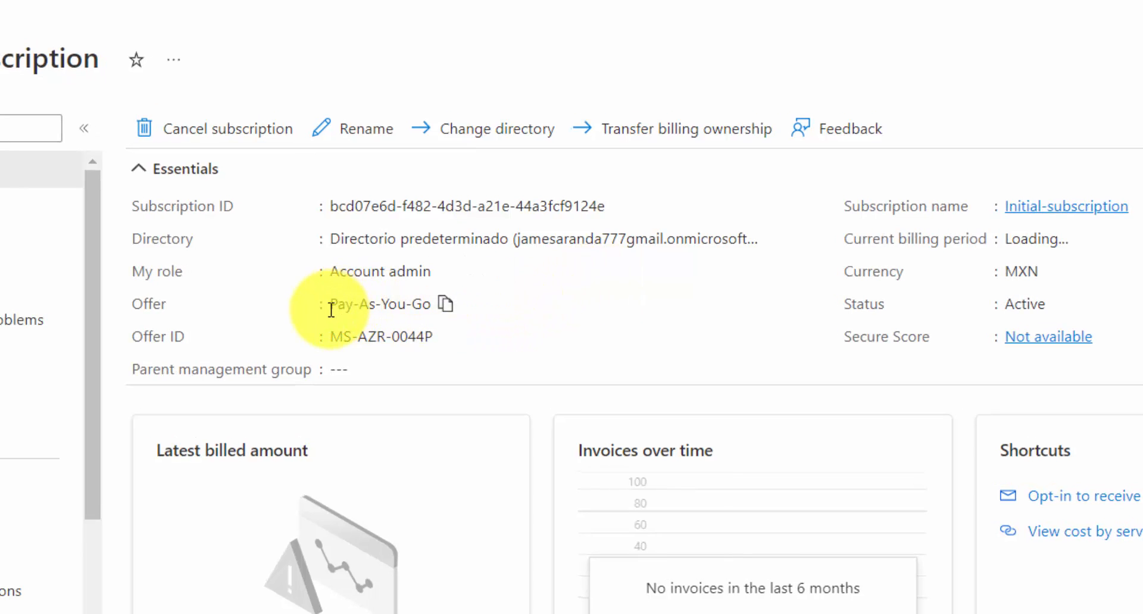
Examine the subscription's essentials, especially which offer it is on
drag(332, 309, 431, 311)
click(593, 316)
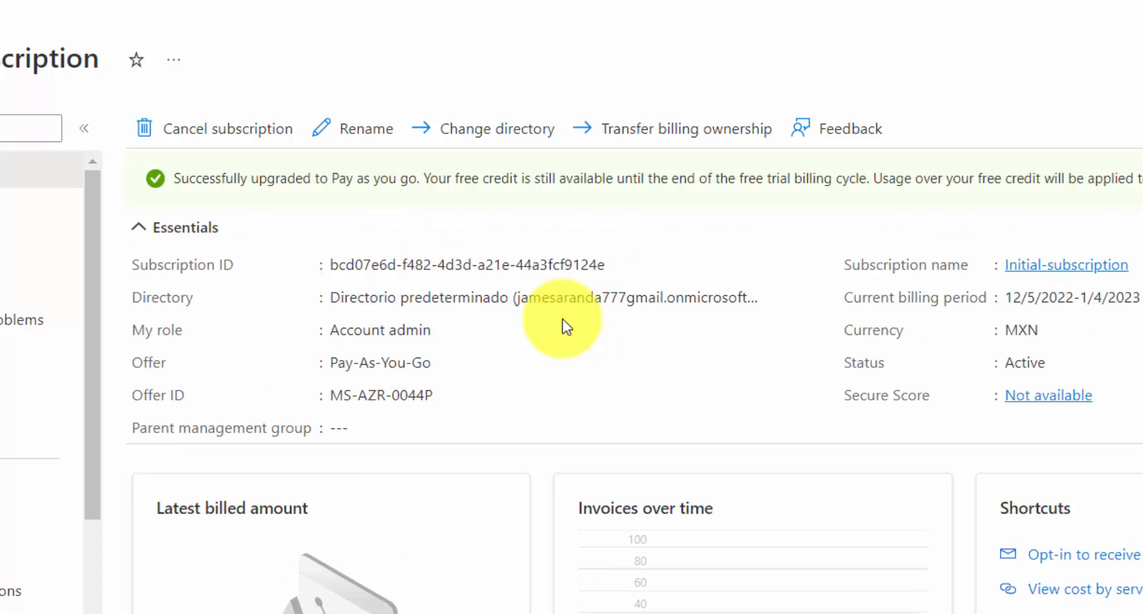
scroll(466, 369, down, 2)
scroll(463, 362, up, 2)
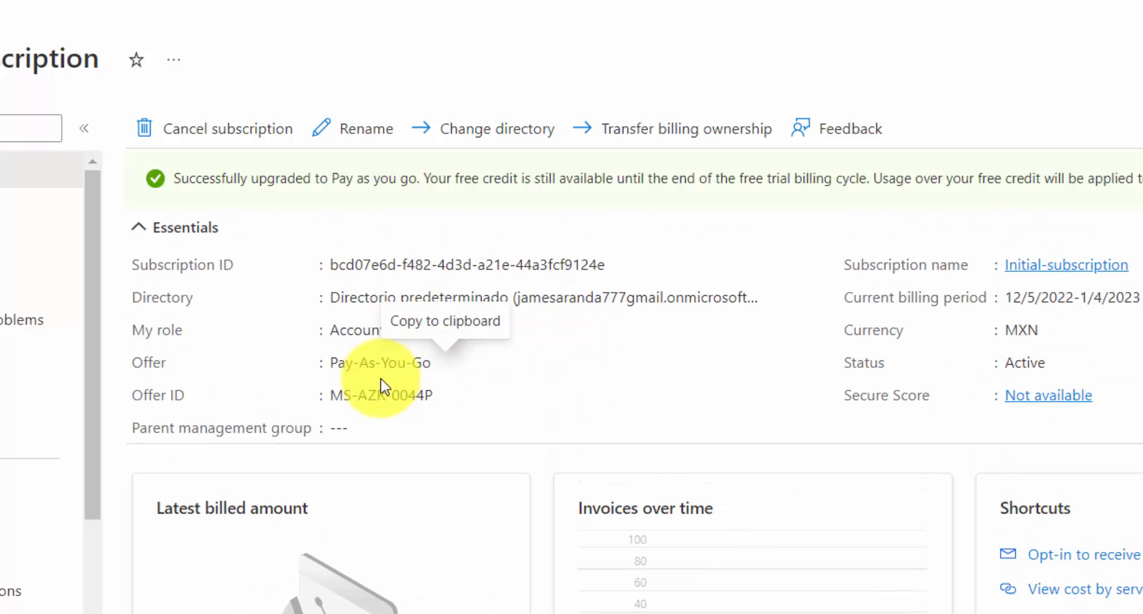
drag(332, 363, 434, 368)
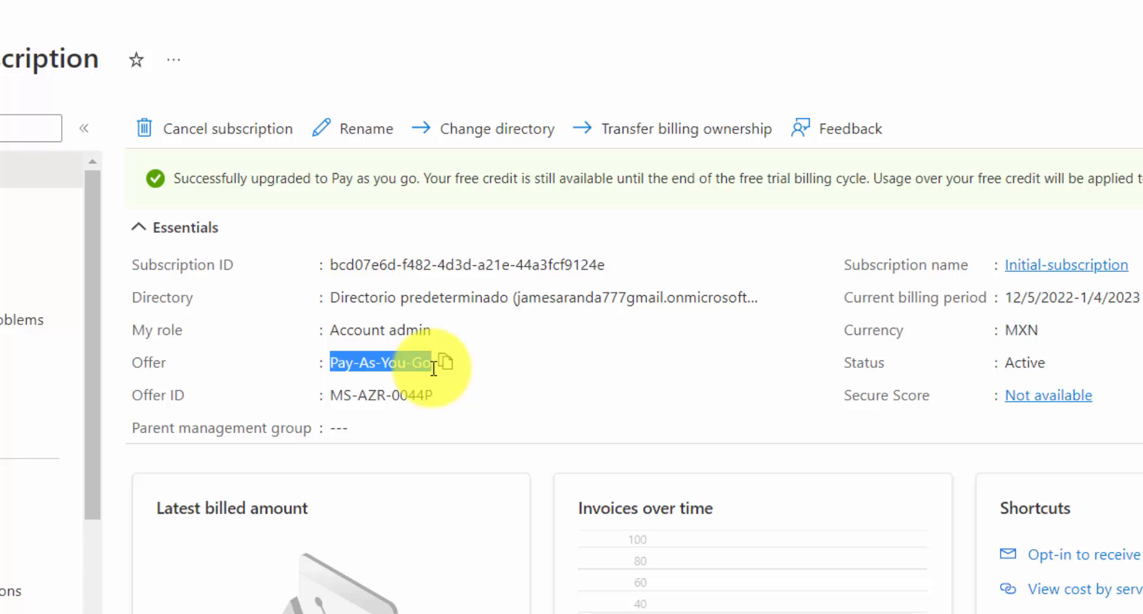
click(563, 356)
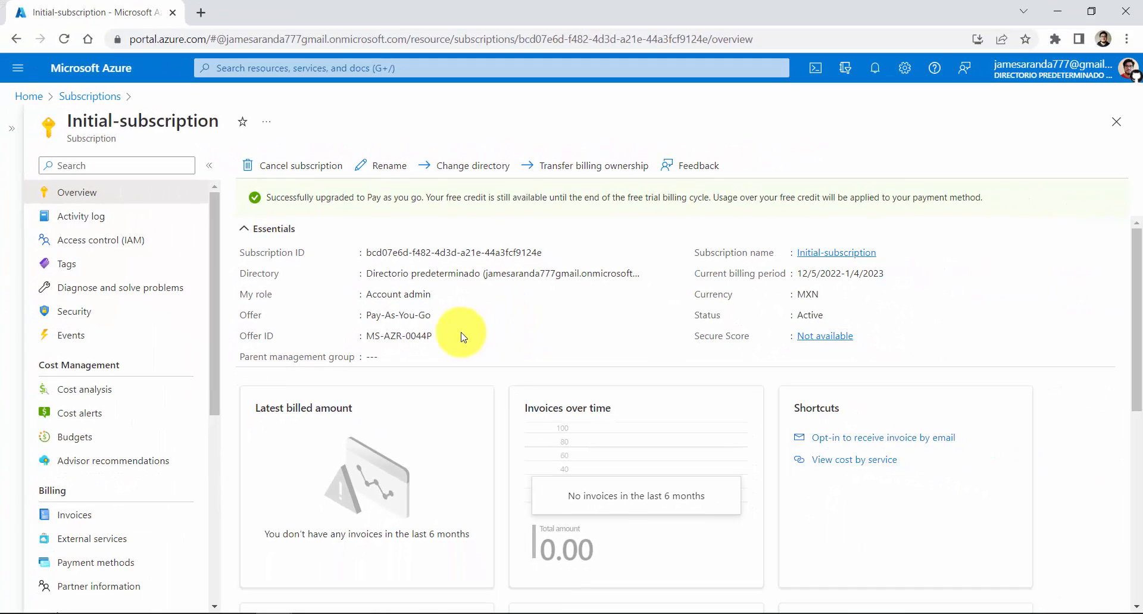
drag(366, 315, 418, 315)
click(543, 310)
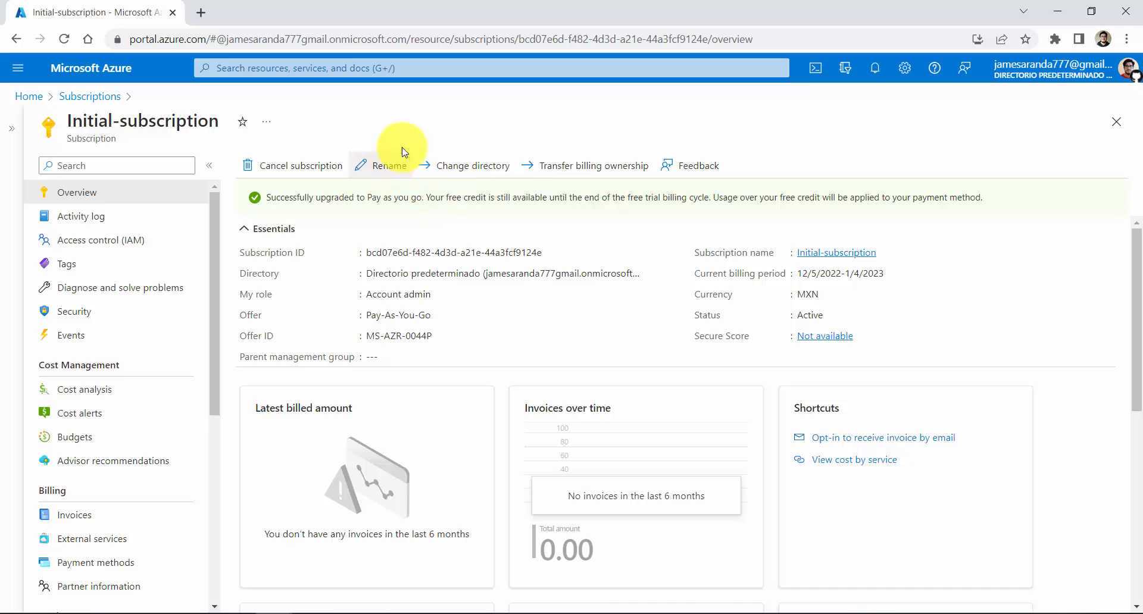
Search the portal for sql, open the SQL databases service and start creating a new database
click(369, 69)
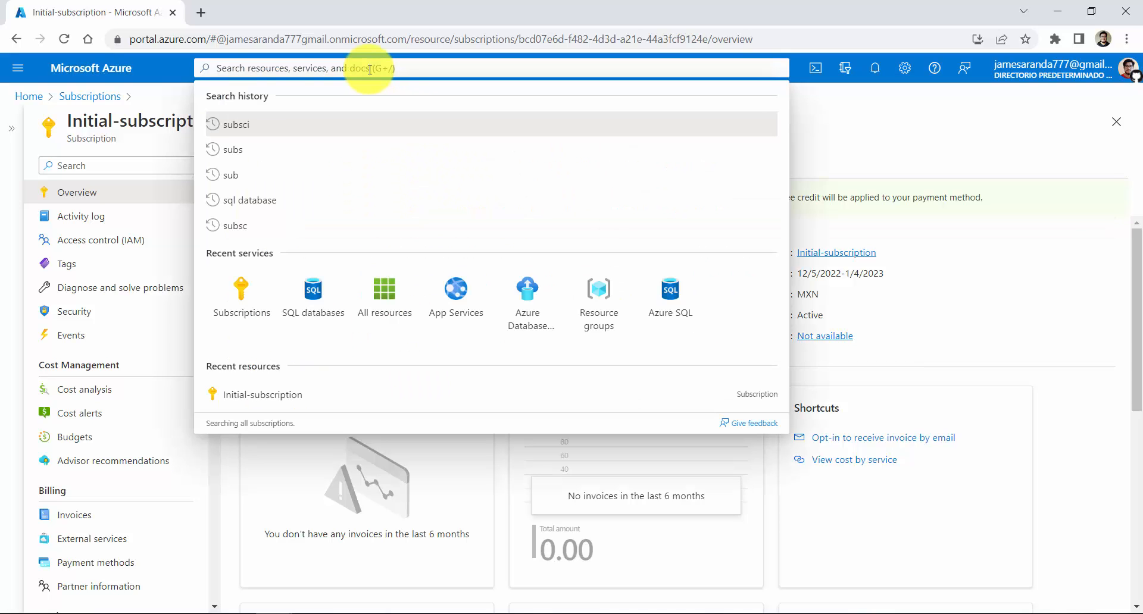
text(sql)
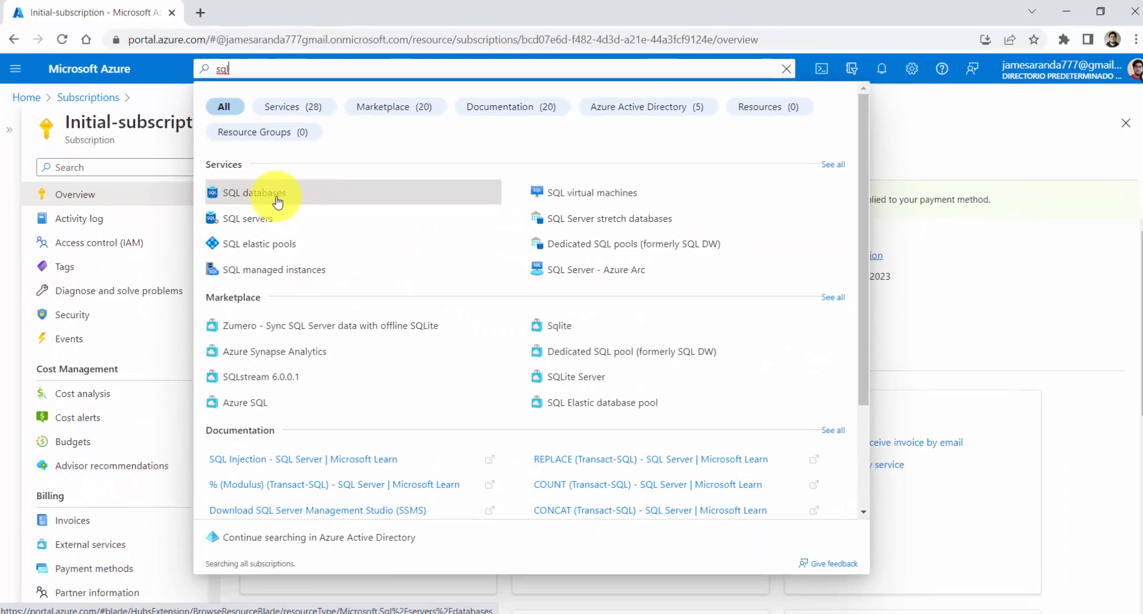
click(276, 201)
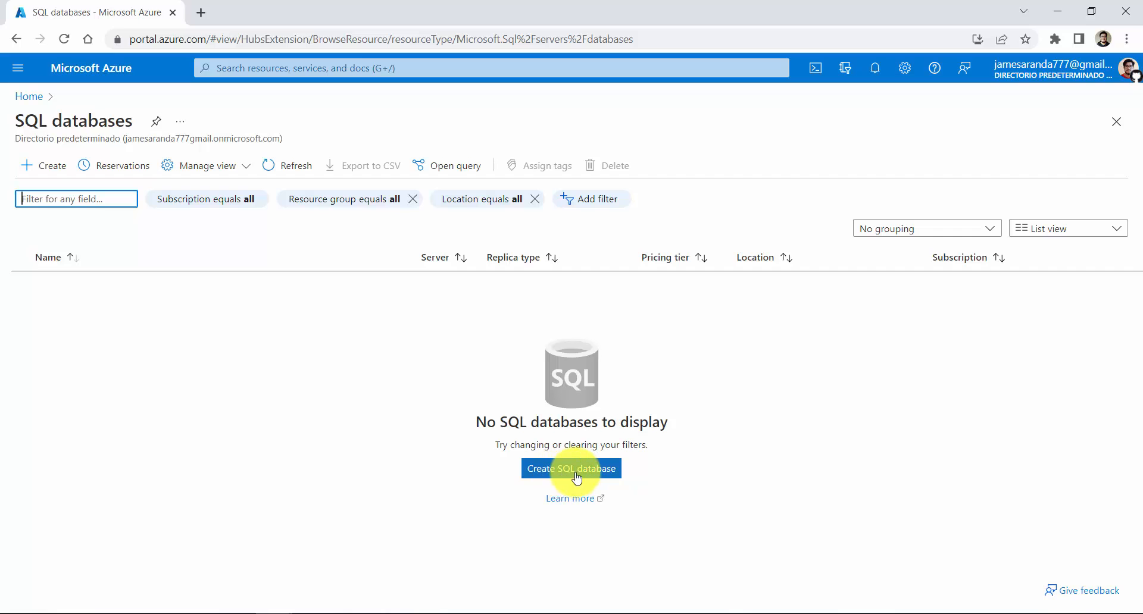
click(43, 173)
Review the project details and database details required on the new SQL database's Basics form
scroll(395, 288, down, 8)
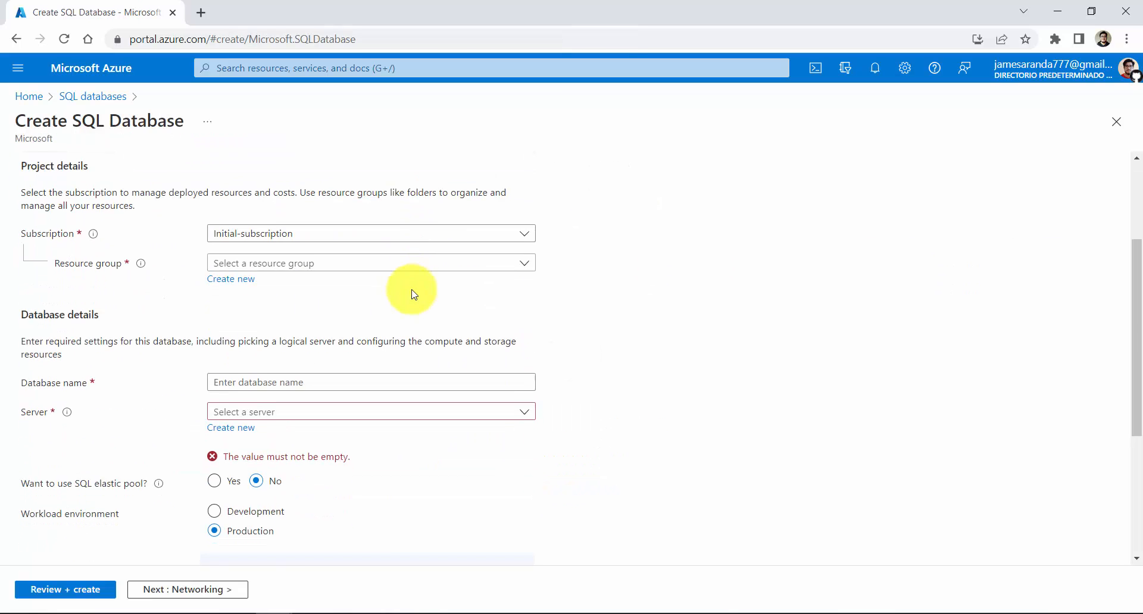
scroll(413, 294, up, 7)
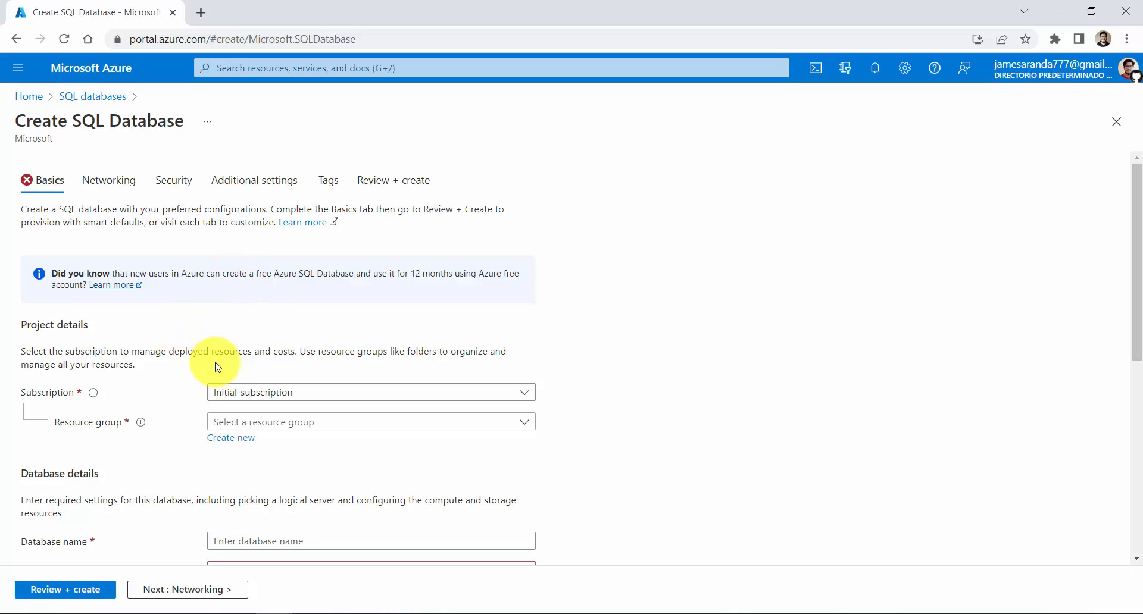
scroll(218, 367, down, 5)
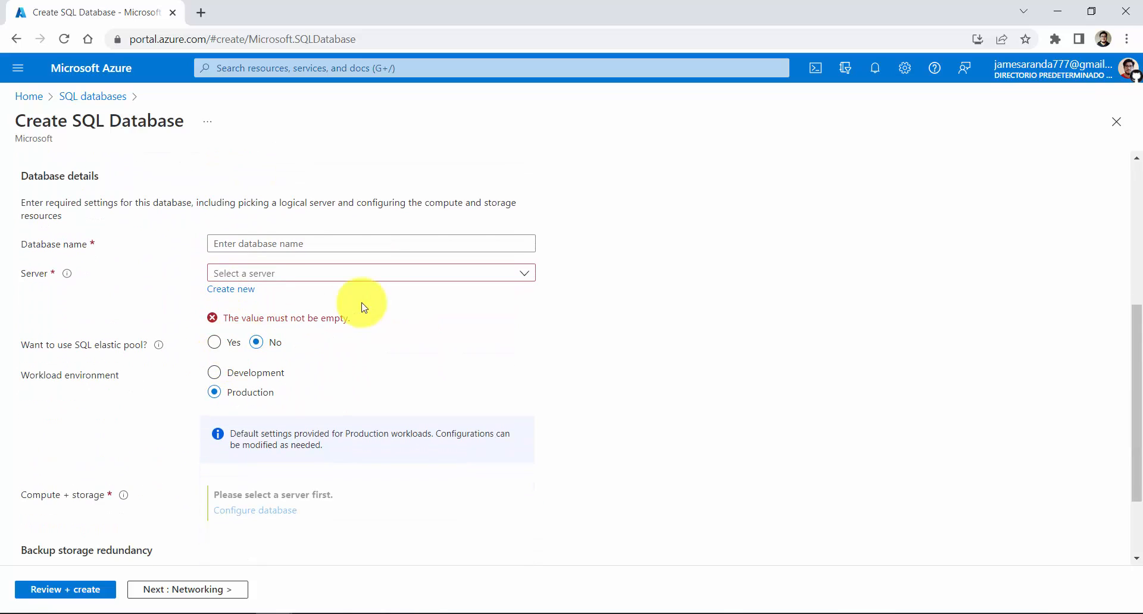
click(415, 280)
click(167, 306)
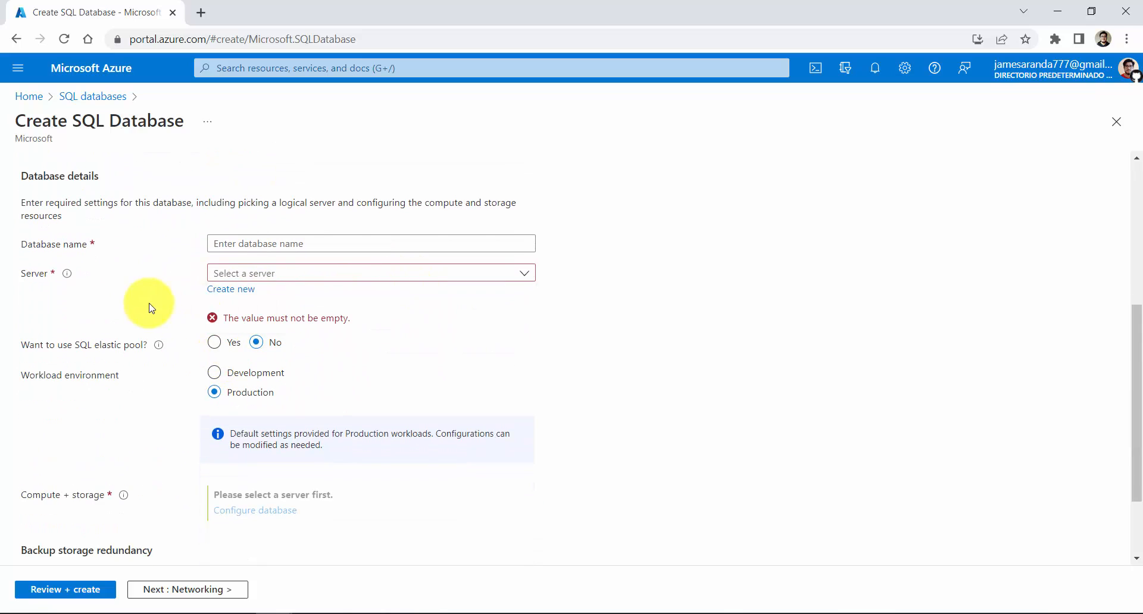
scroll(175, 318, up, 10)
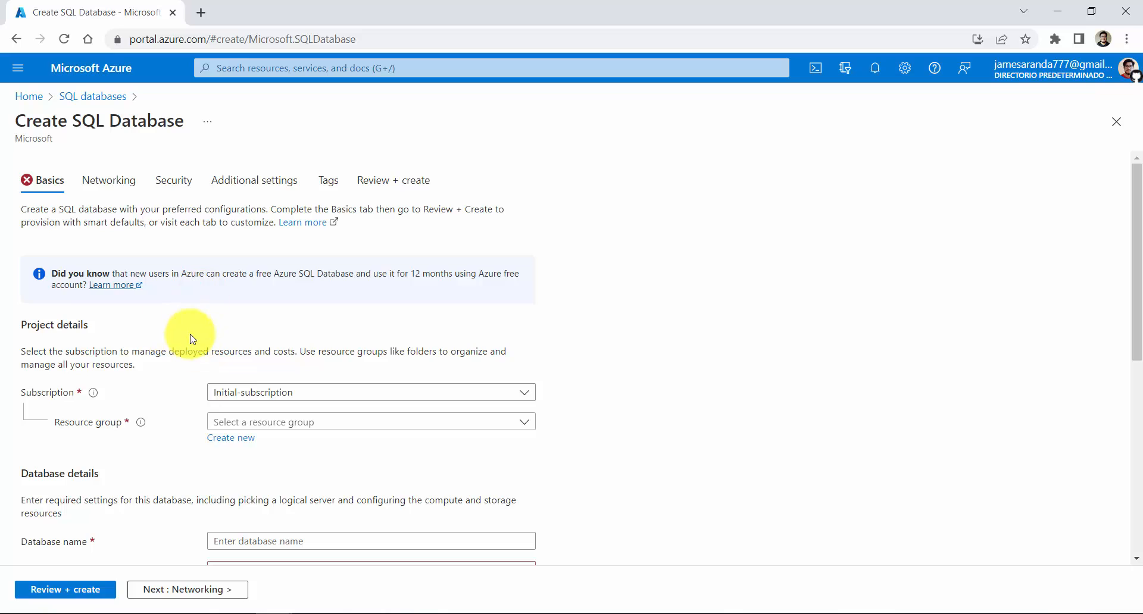
scroll(172, 341, down, 1)
scroll(171, 341, down, 2)
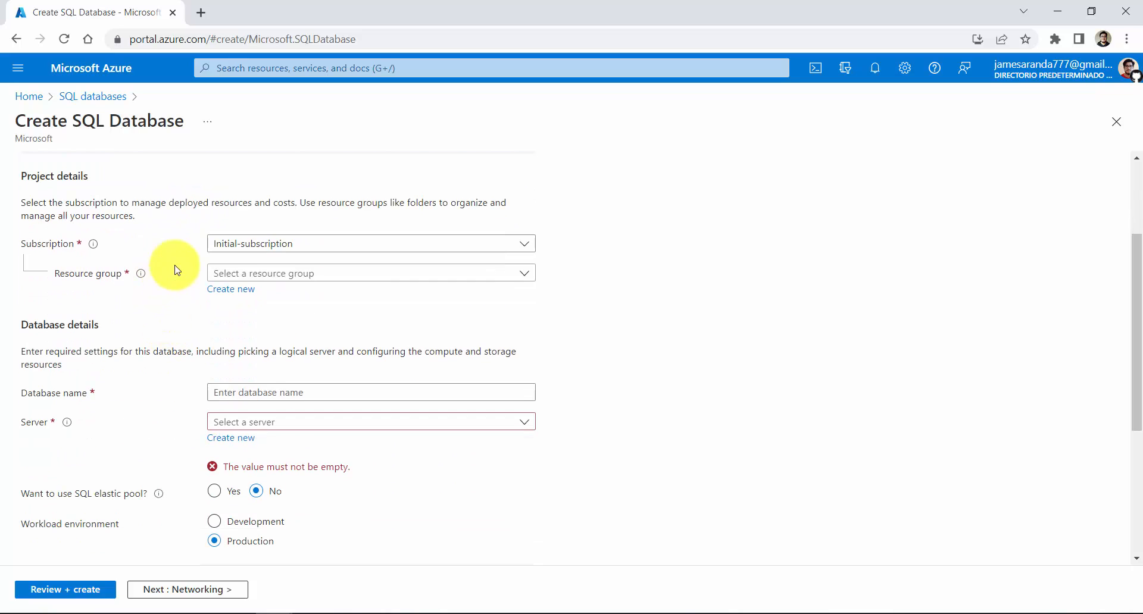
Keep Initial-subscription as the subscription and create a new resource group named bankapp for the database
click(527, 253)
click(485, 243)
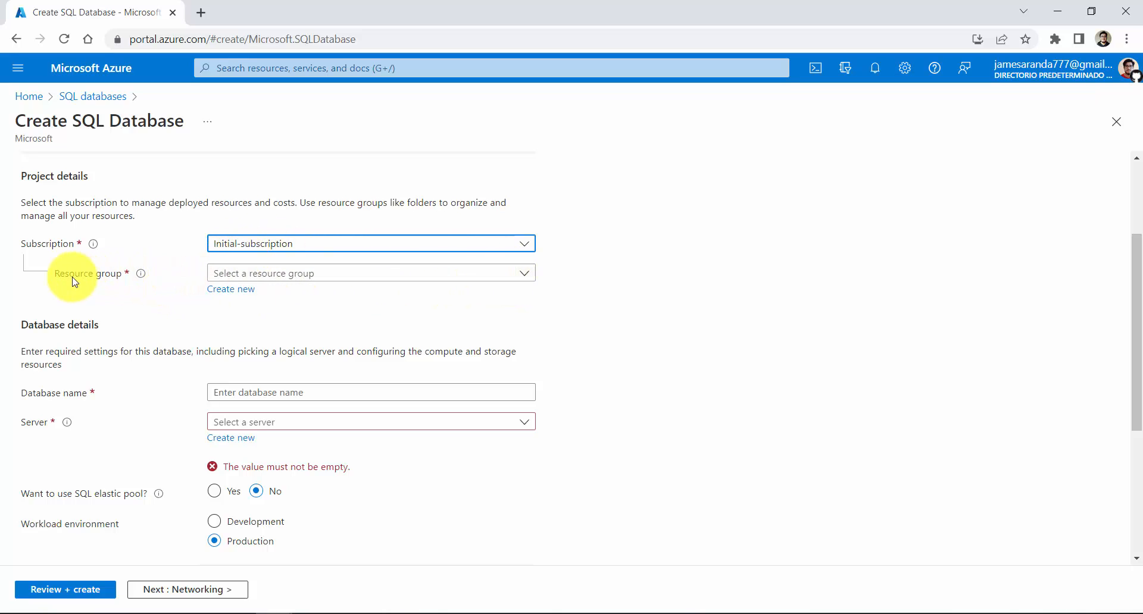
click(232, 291)
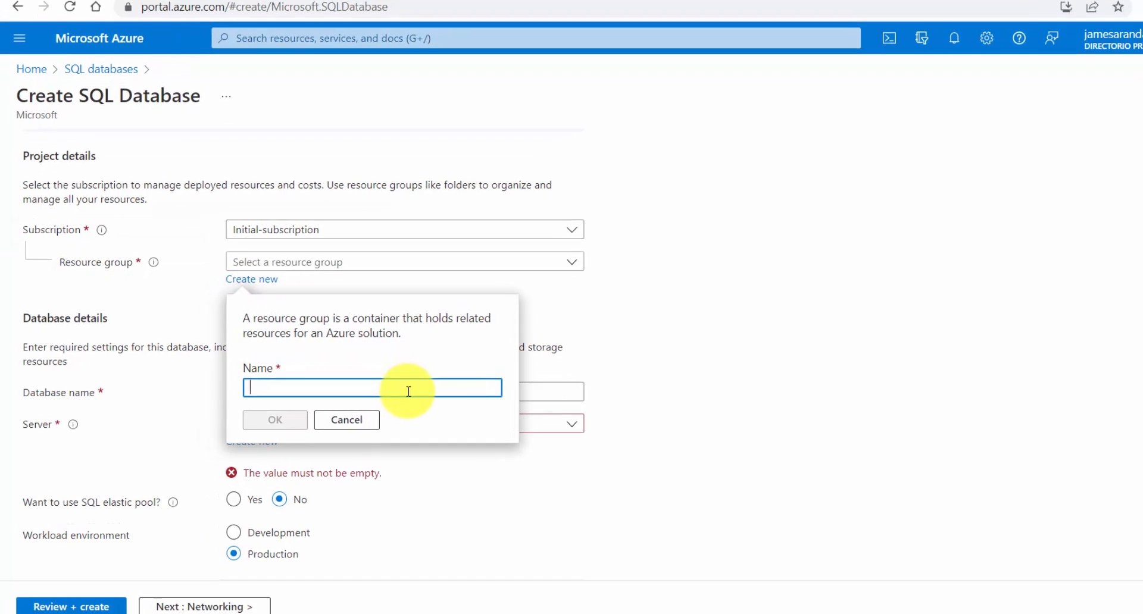
text(bank)
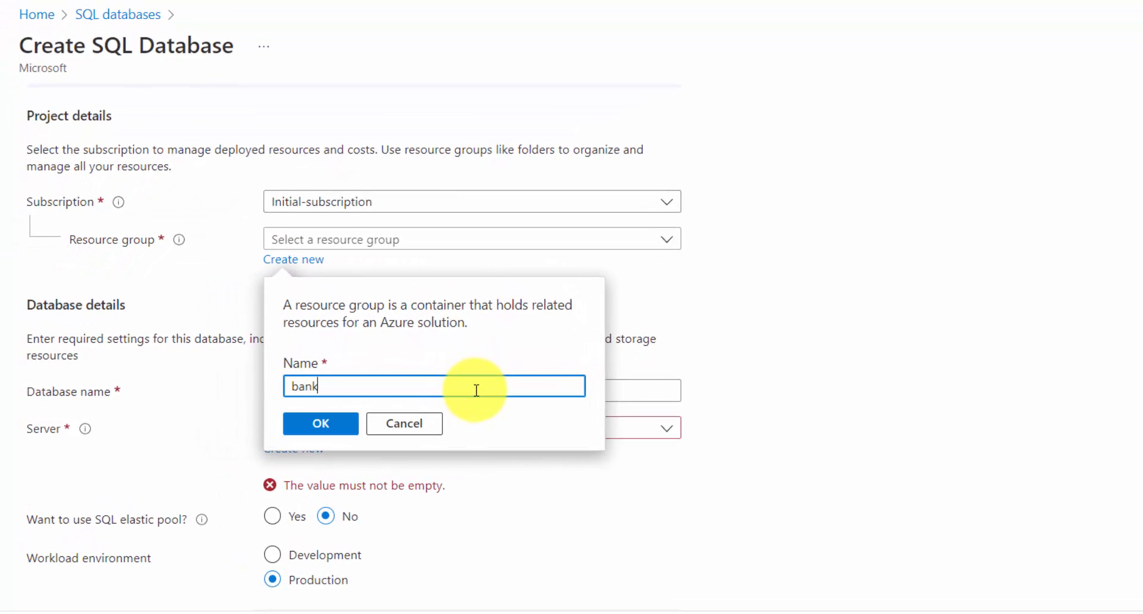
text(app)
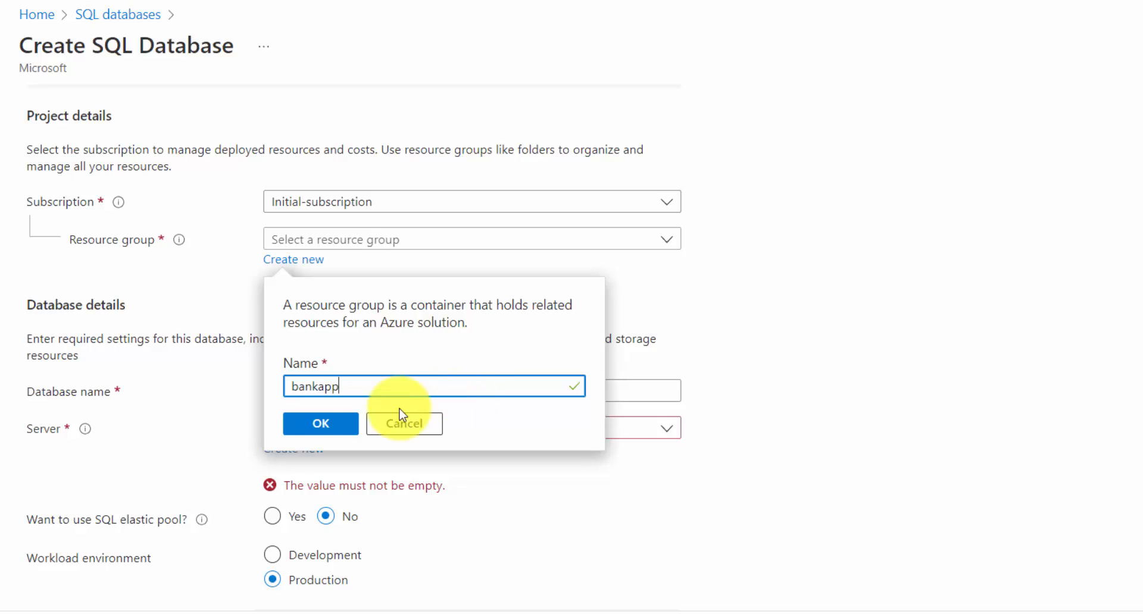
click(342, 428)
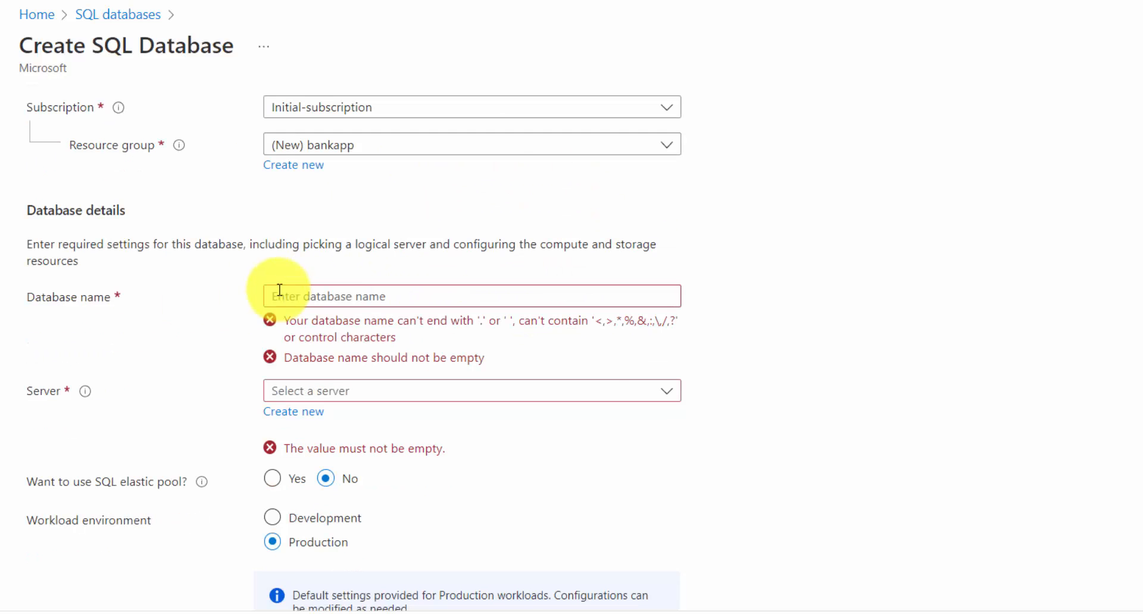
Name the database test and start a new server for it, named with the owner's name followed by -bankapp
click(344, 296)
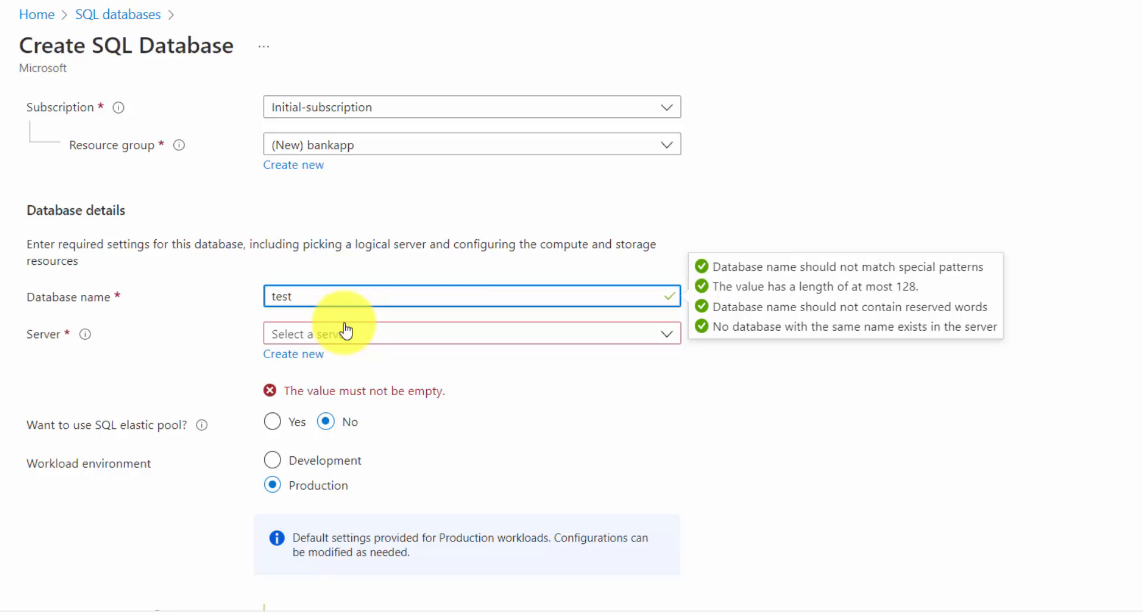
click(304, 354)
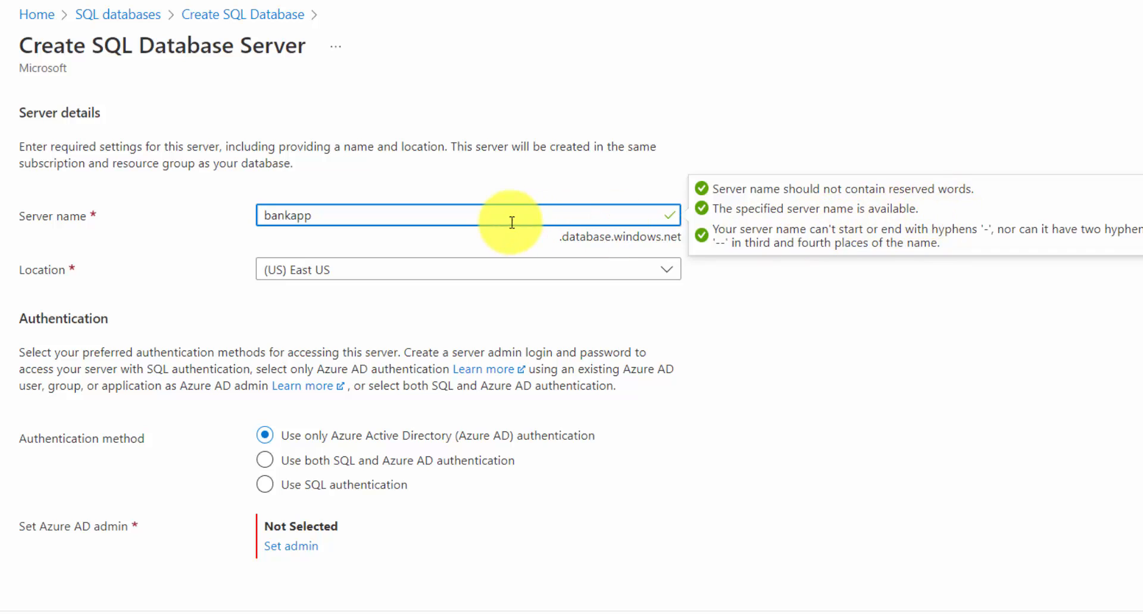
double_click(283, 219)
click(277, 219)
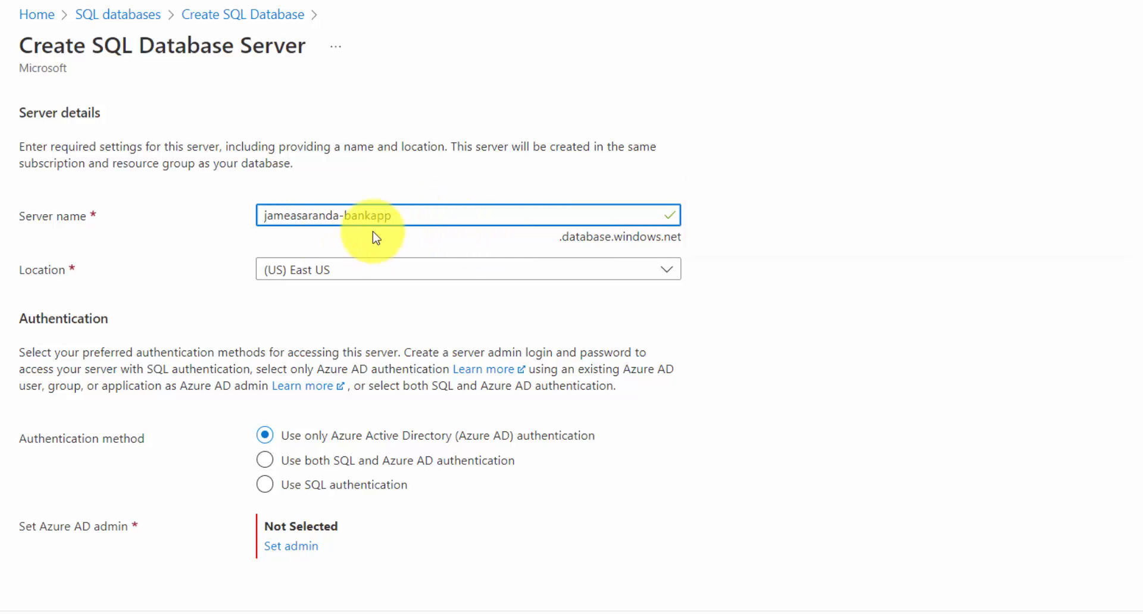
Set the new database server's location to (US) South Central US
click(666, 278)
click(666, 277)
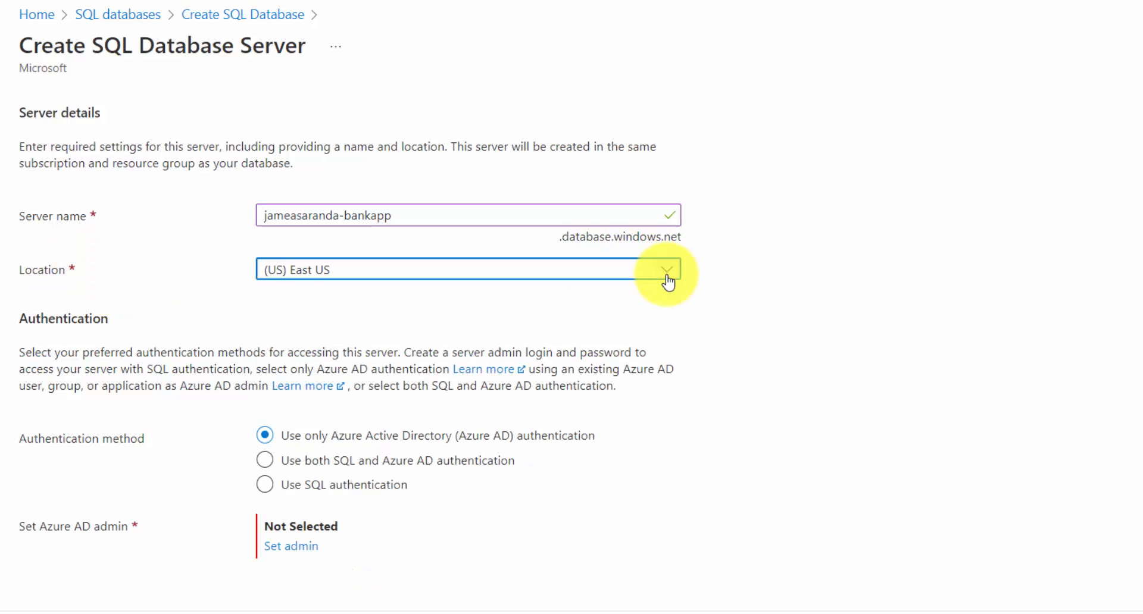
click(668, 281)
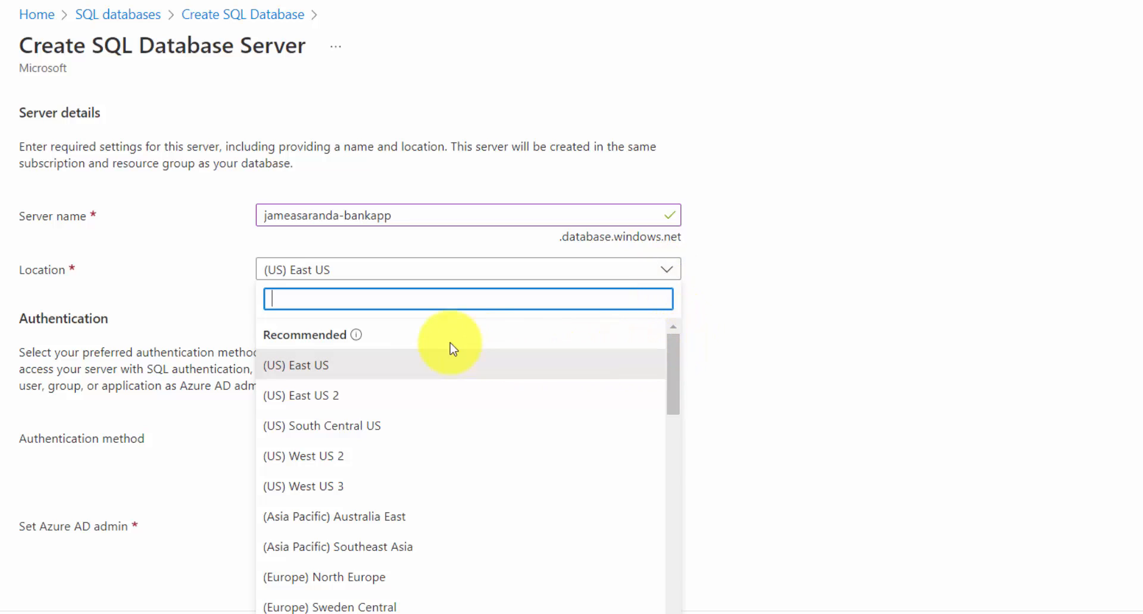
click(347, 438)
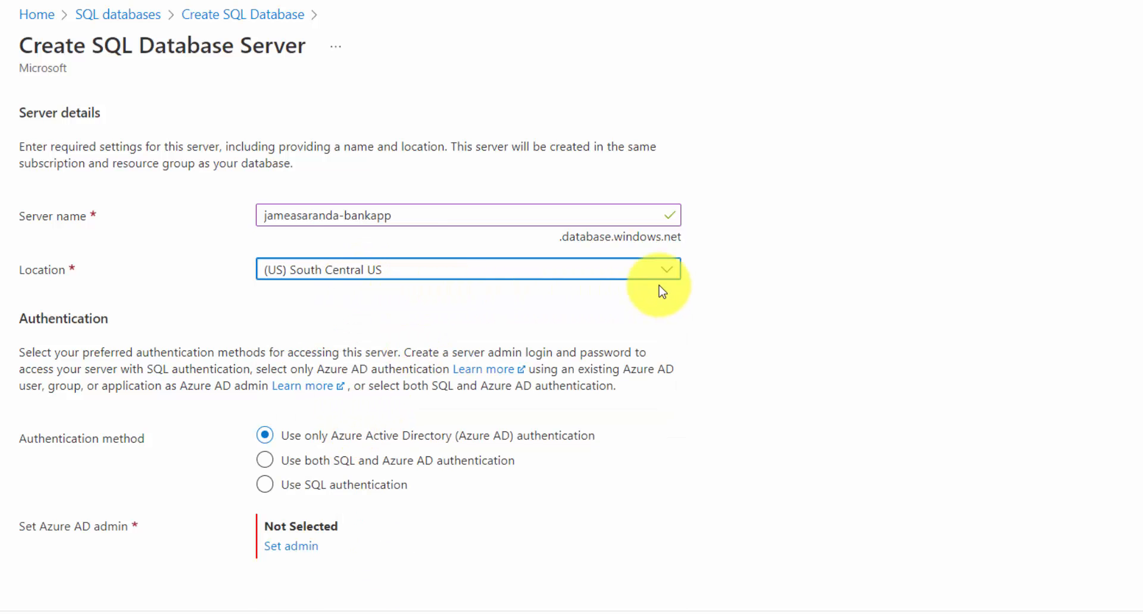
click(668, 273)
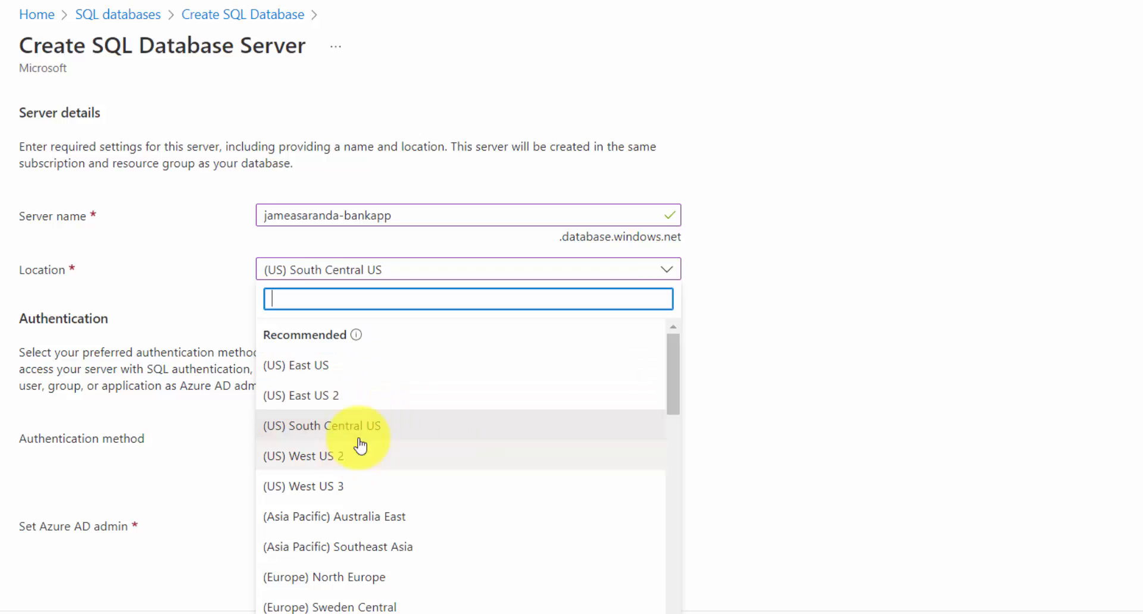
click(667, 274)
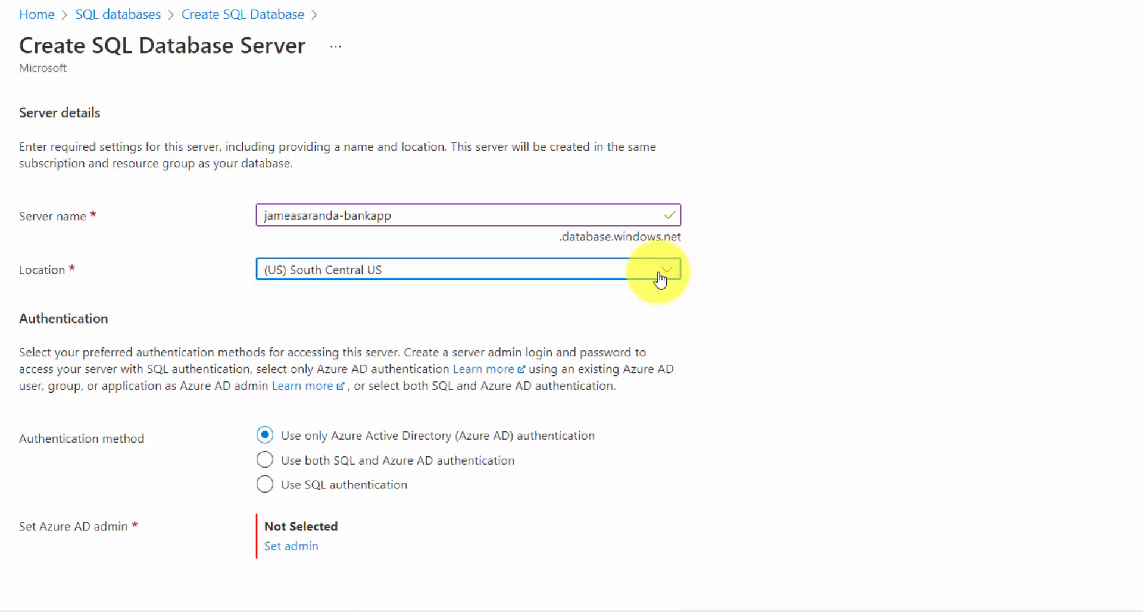
Set the server's authentication method to Use SQL authentication and activate the server admin login field
scroll(291, 292, down, 1)
scroll(292, 292, down, 1)
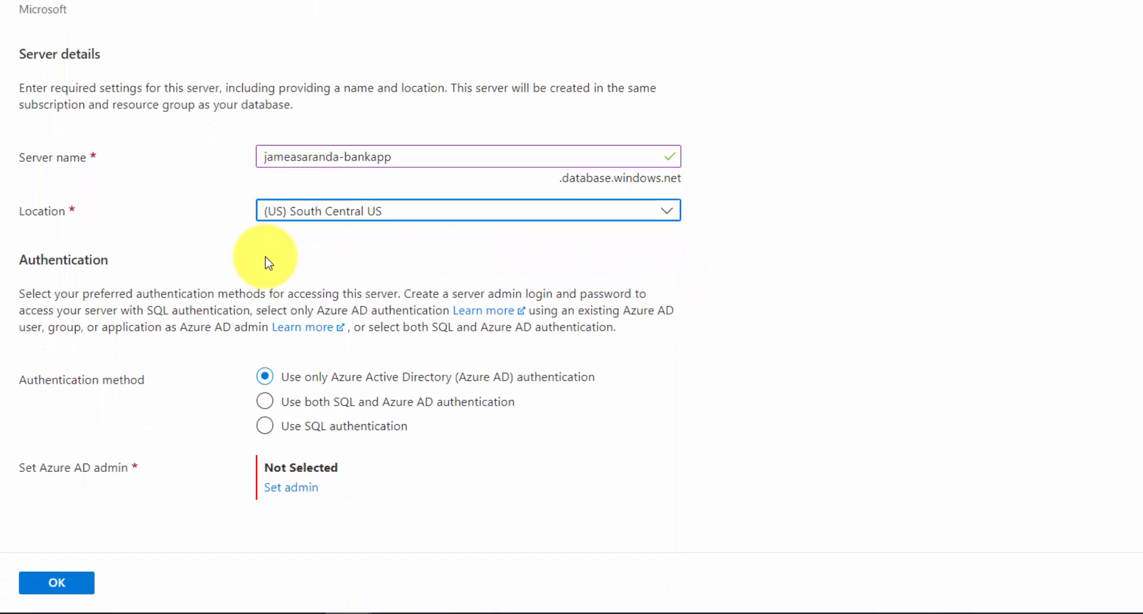
click(266, 257)
double_click(67, 260)
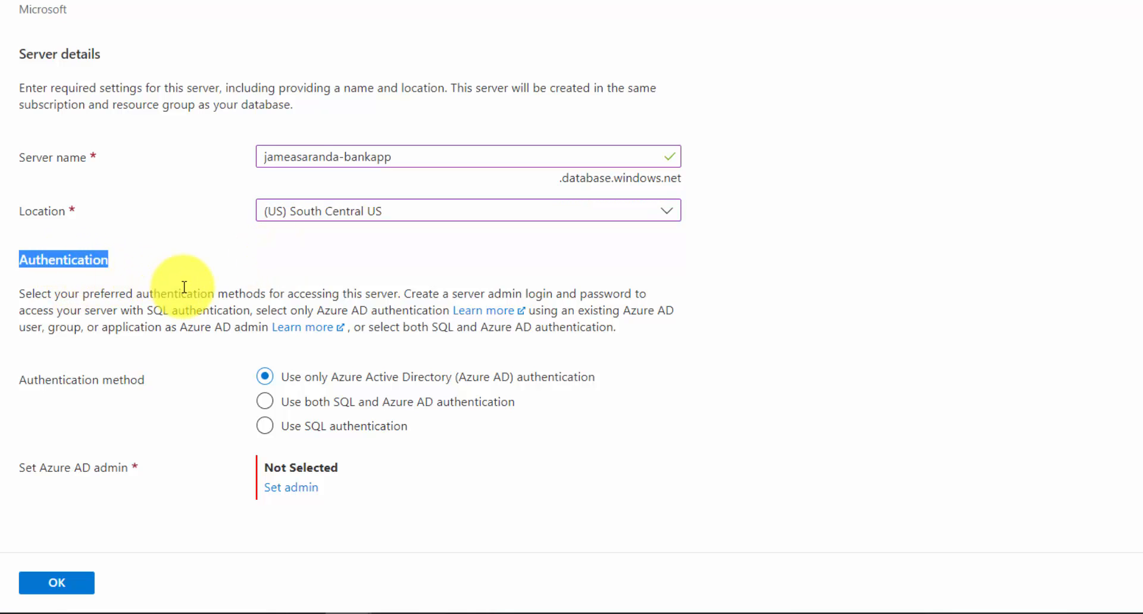
click(208, 294)
click(307, 428)
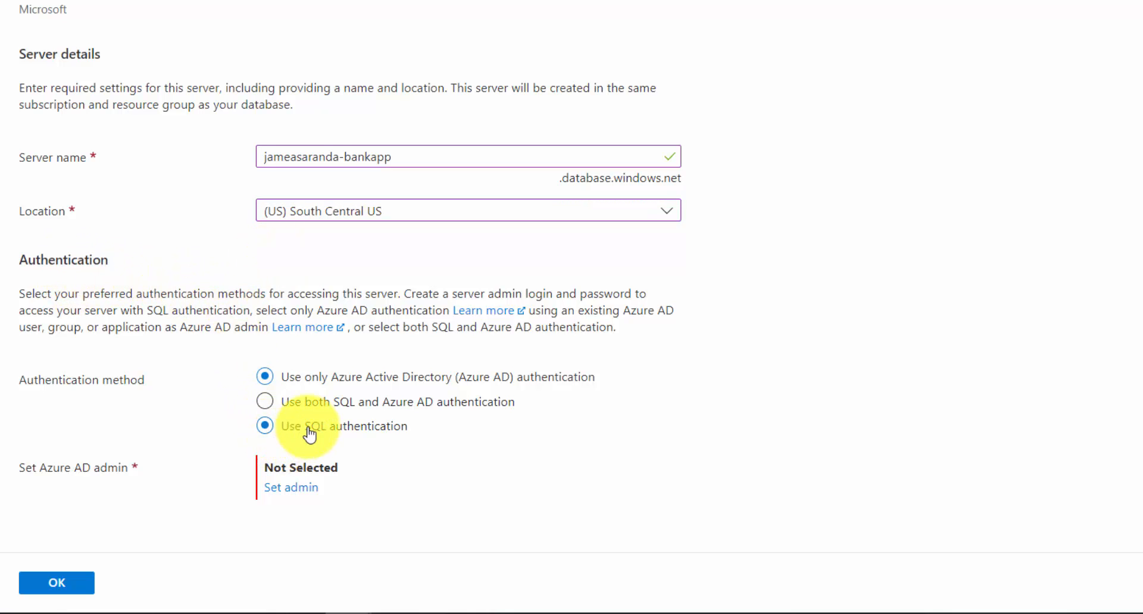
scroll(185, 433, down, 1)
click(303, 421)
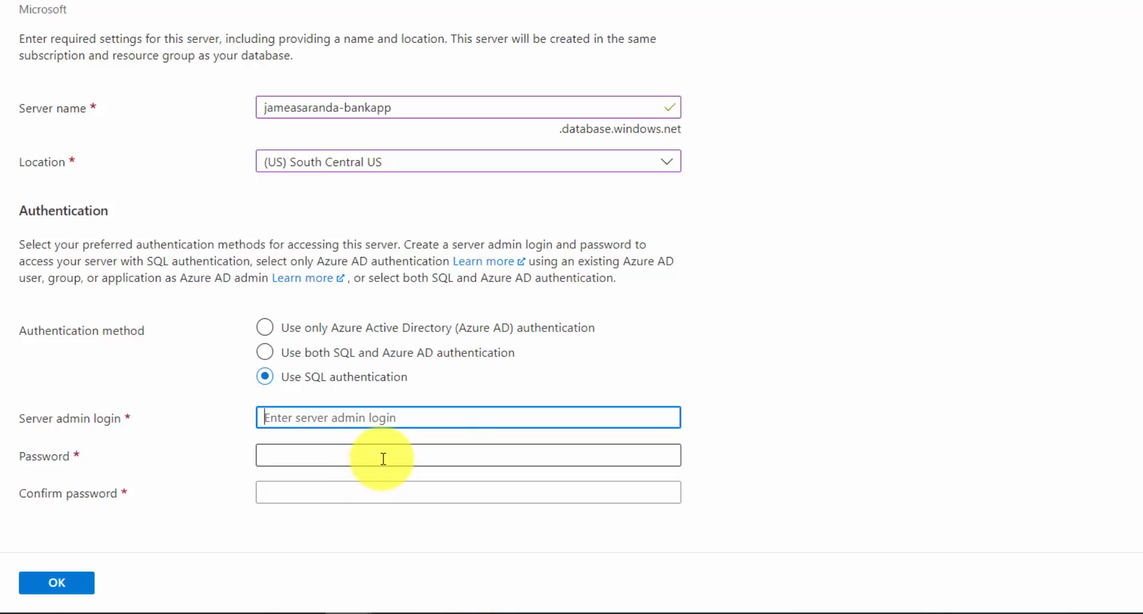
Set the server admin login to bankadmin, enter and confirm the admin password, and accept the new server's settings
text(bankadmin)
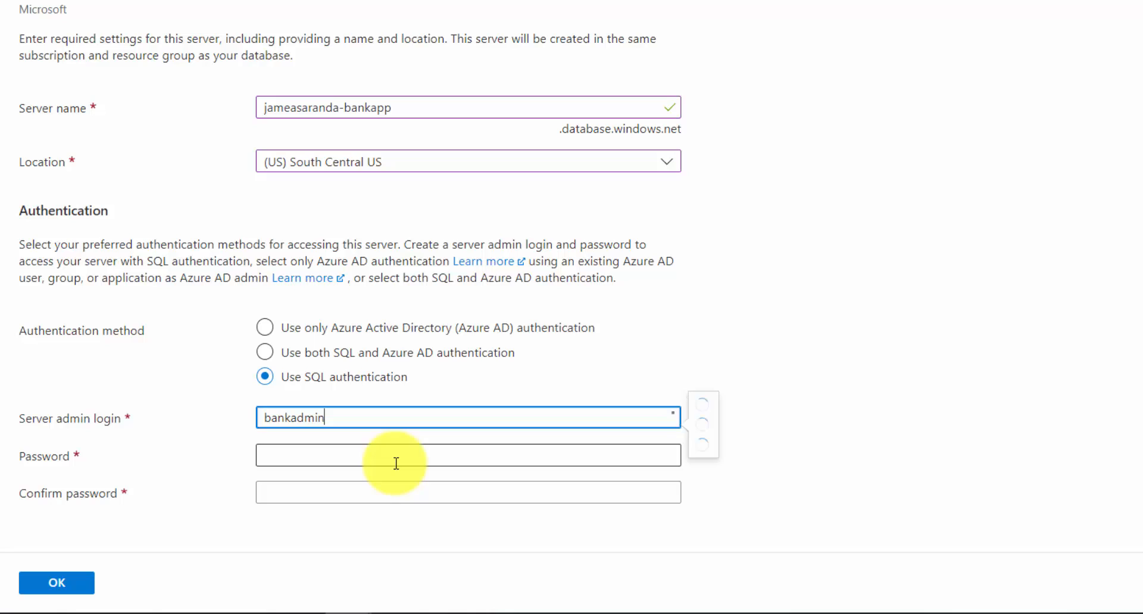
click(396, 464)
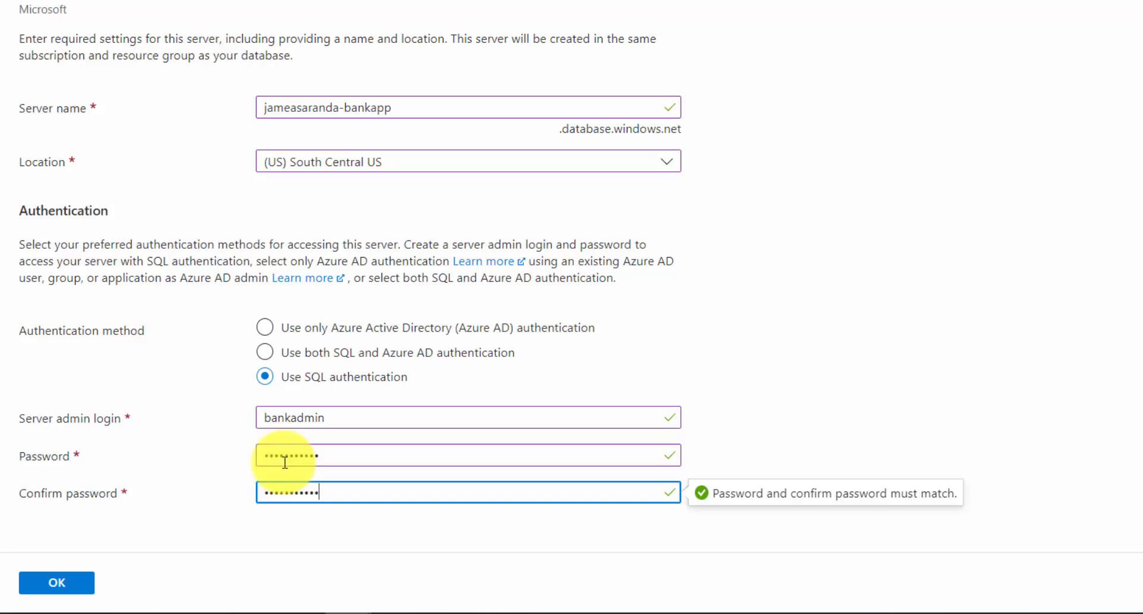
click(229, 452)
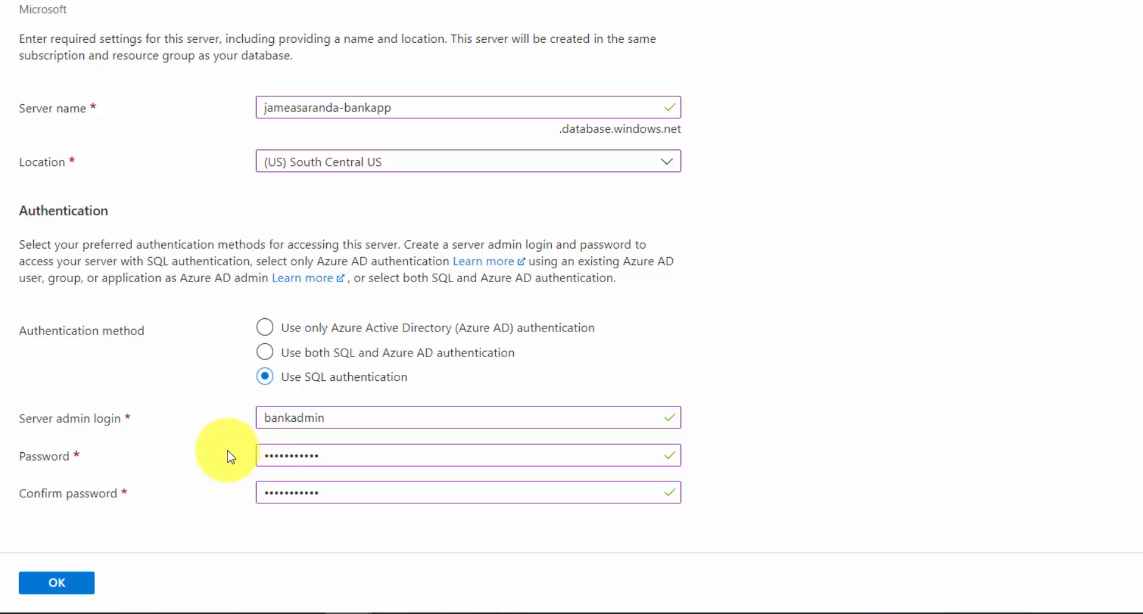
click(294, 420)
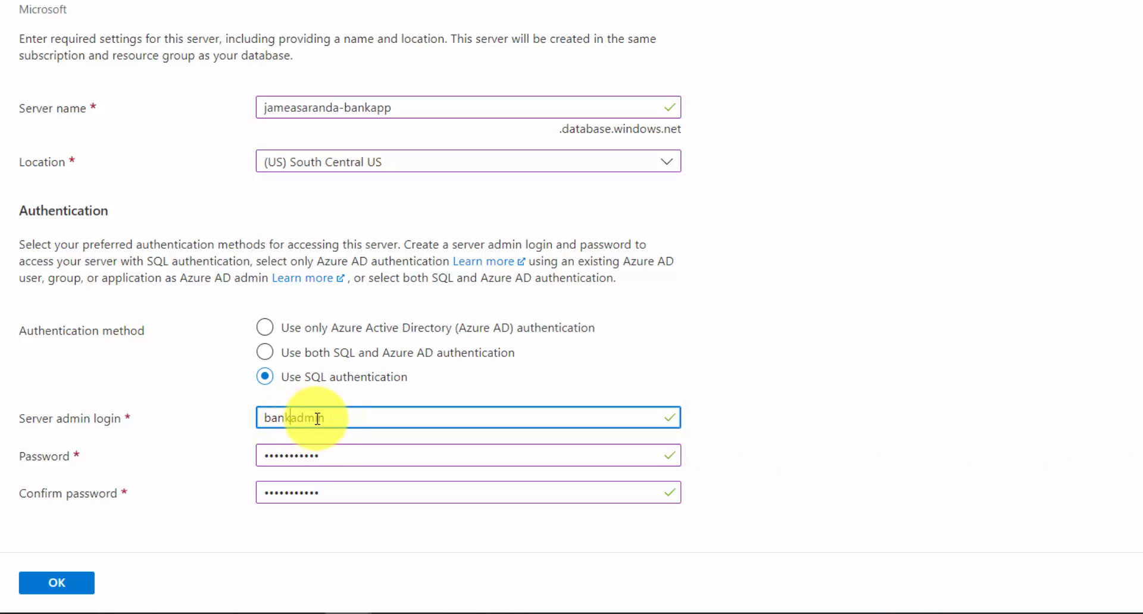
click(799, 409)
scroll(799, 408, up, 1)
scroll(799, 409, down, 1)
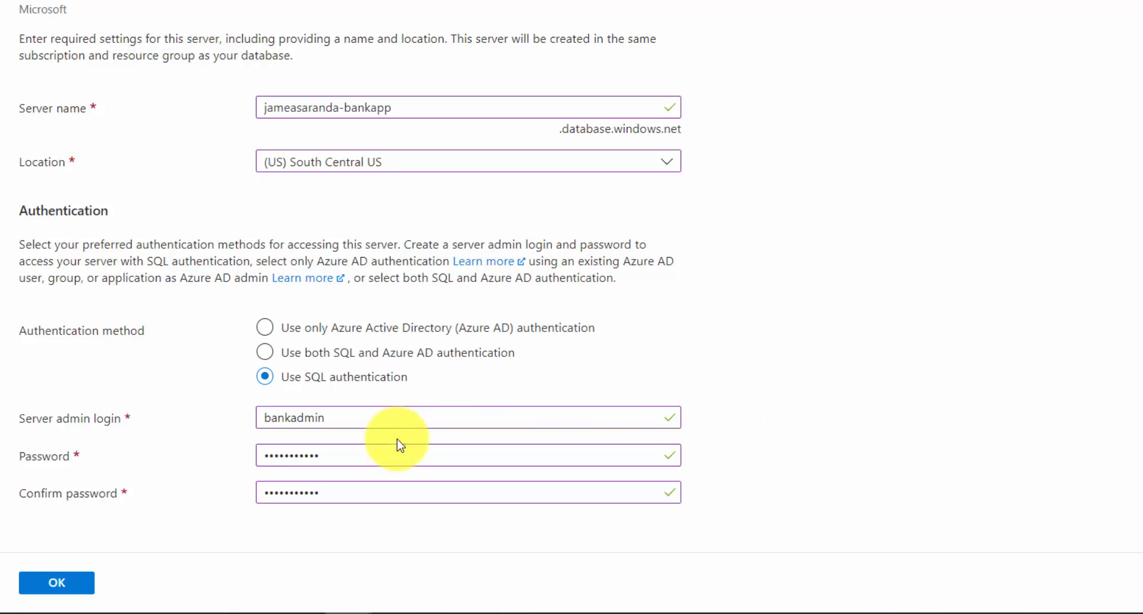
drag(322, 418, 240, 424)
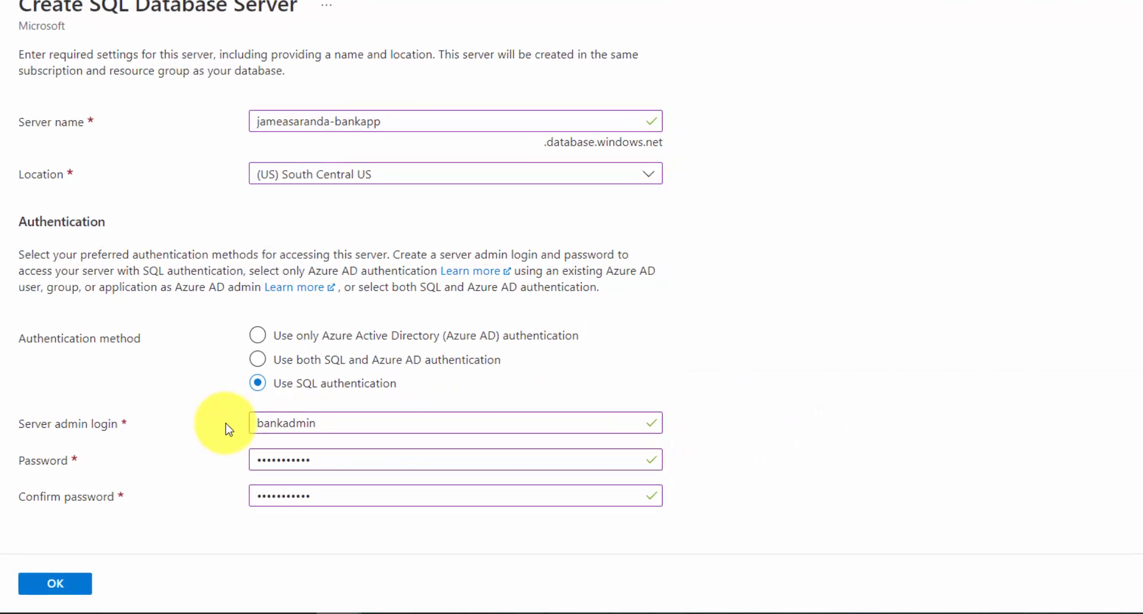
click(43, 585)
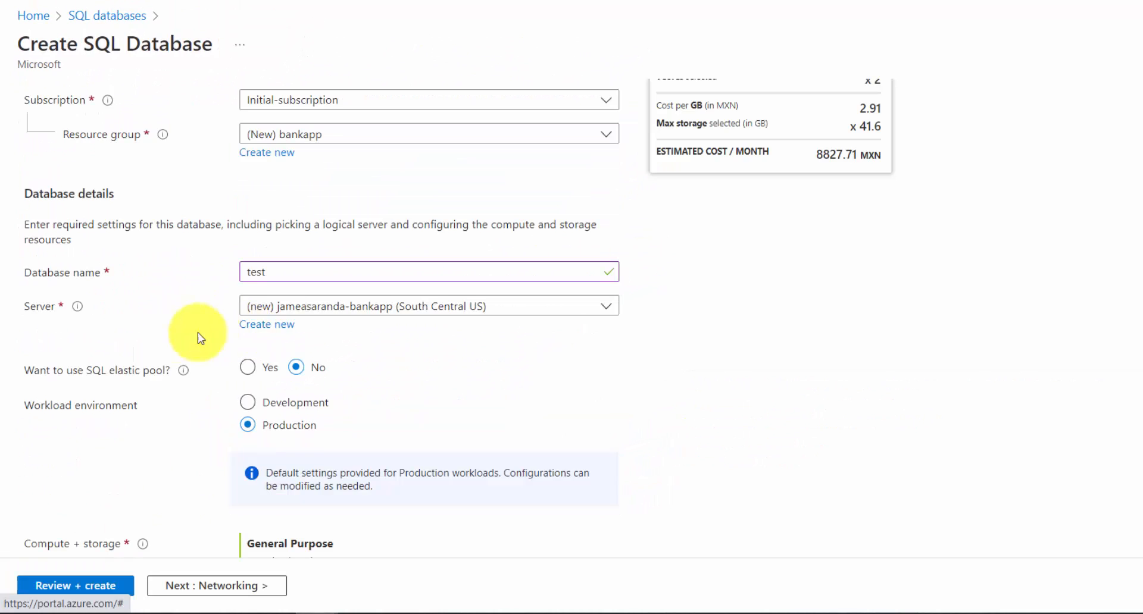
Examine the new database's server, elastic pool, workload environment and compute + storage settings
scroll(199, 331, down, 3)
scroll(216, 312, up, 3)
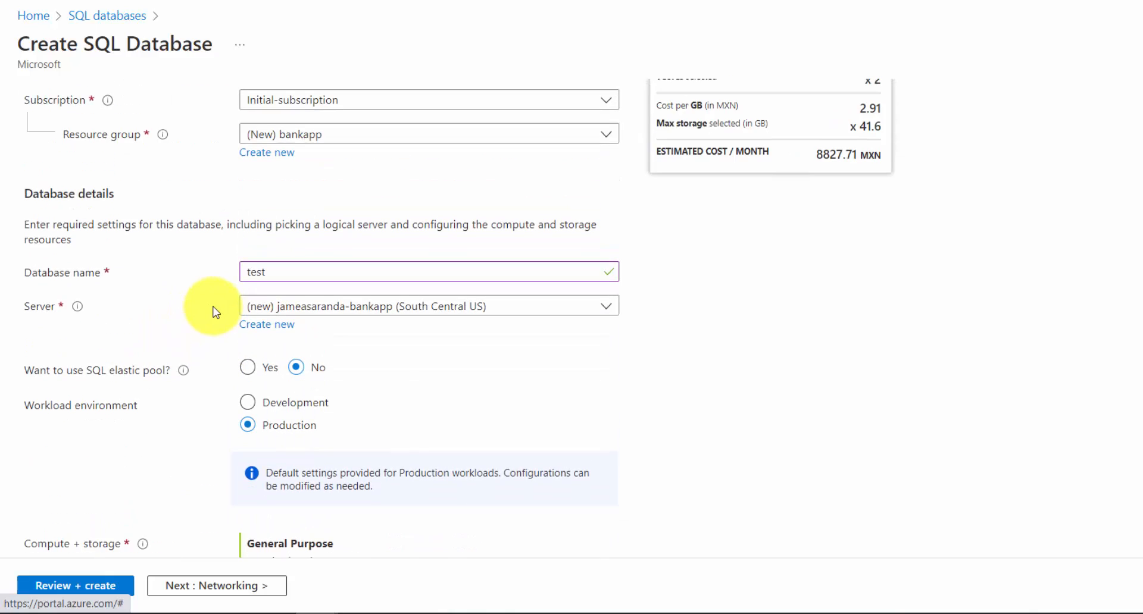
scroll(217, 311, down, 1)
scroll(220, 314, up, 4)
scroll(197, 339, down, 7)
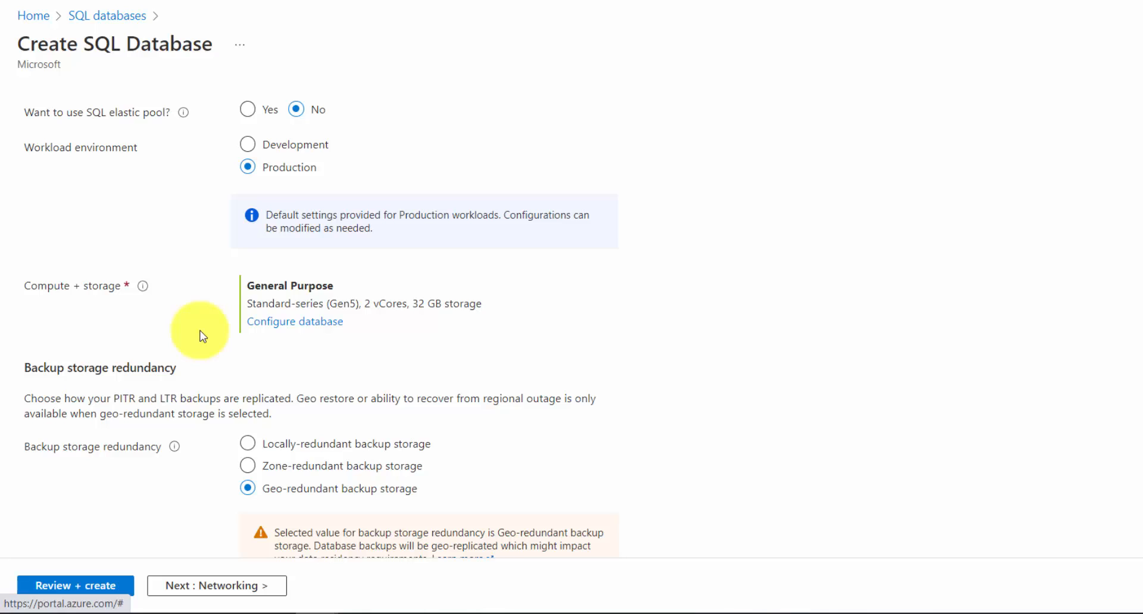
scroll(200, 335, up, 3)
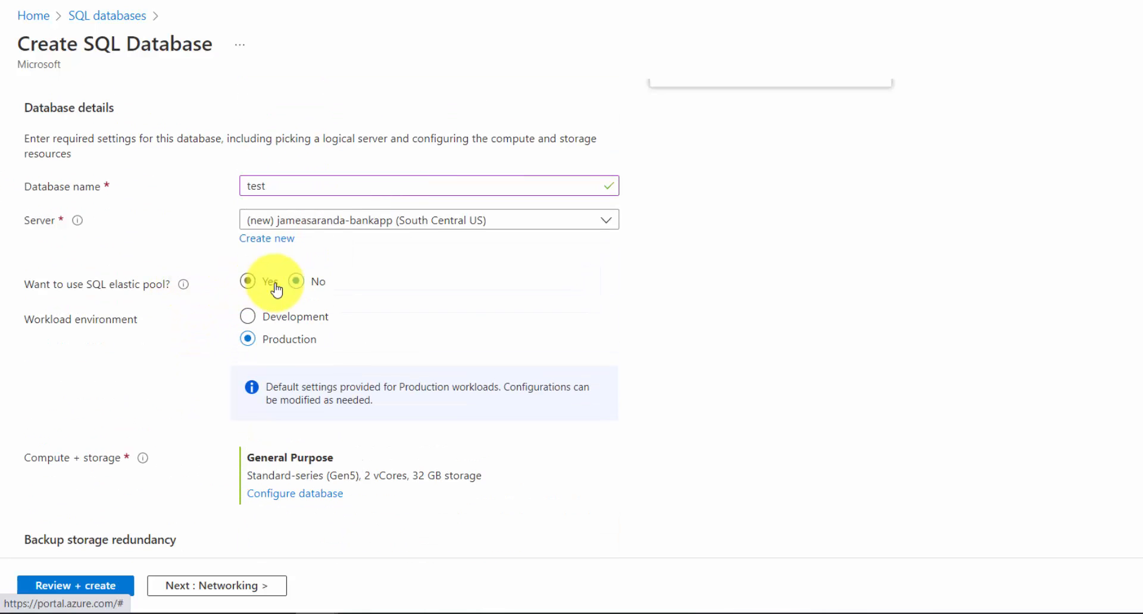
scroll(154, 277, down, 2)
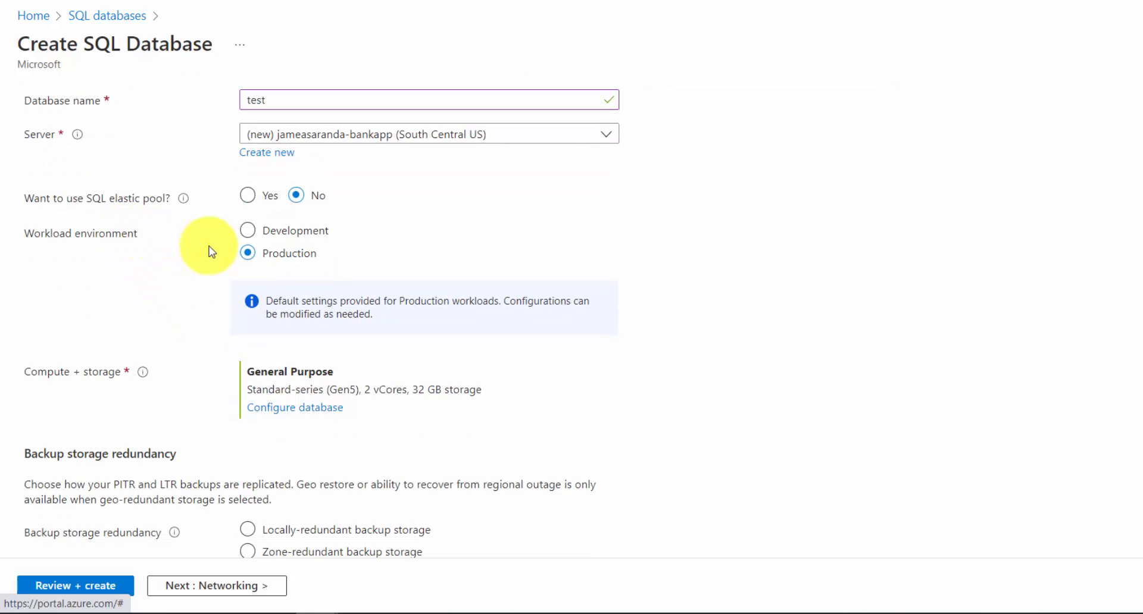
scroll(194, 305, down, 2)
mouse_move(141, 291)
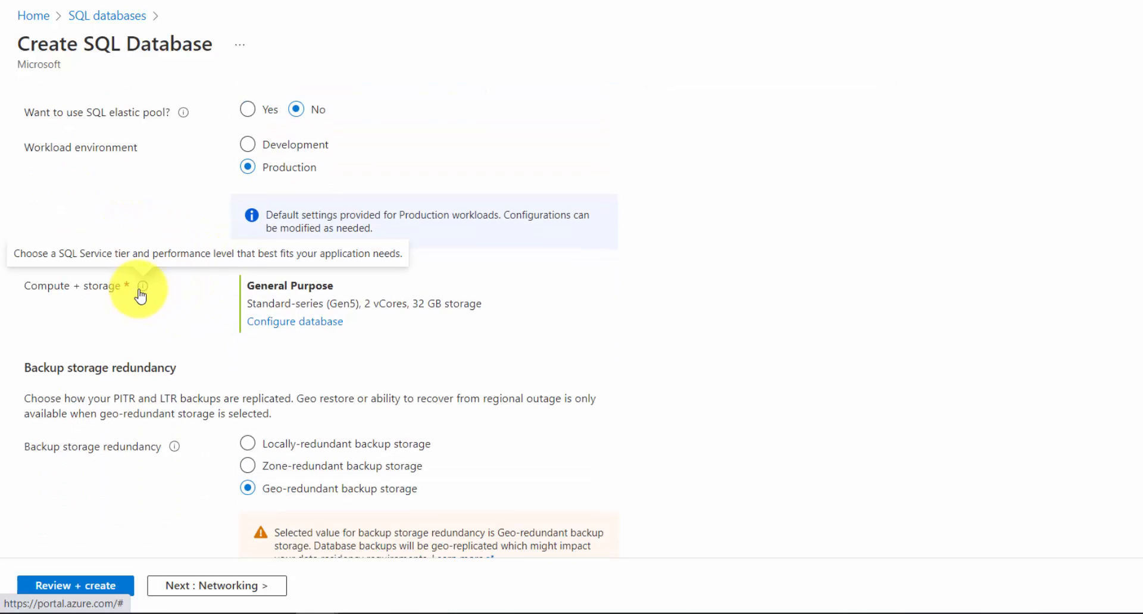
Configure the database's compute and storage with the Basic (For less demanding workloads) service tier, check the estimated monthly cost, and apply it
click(311, 327)
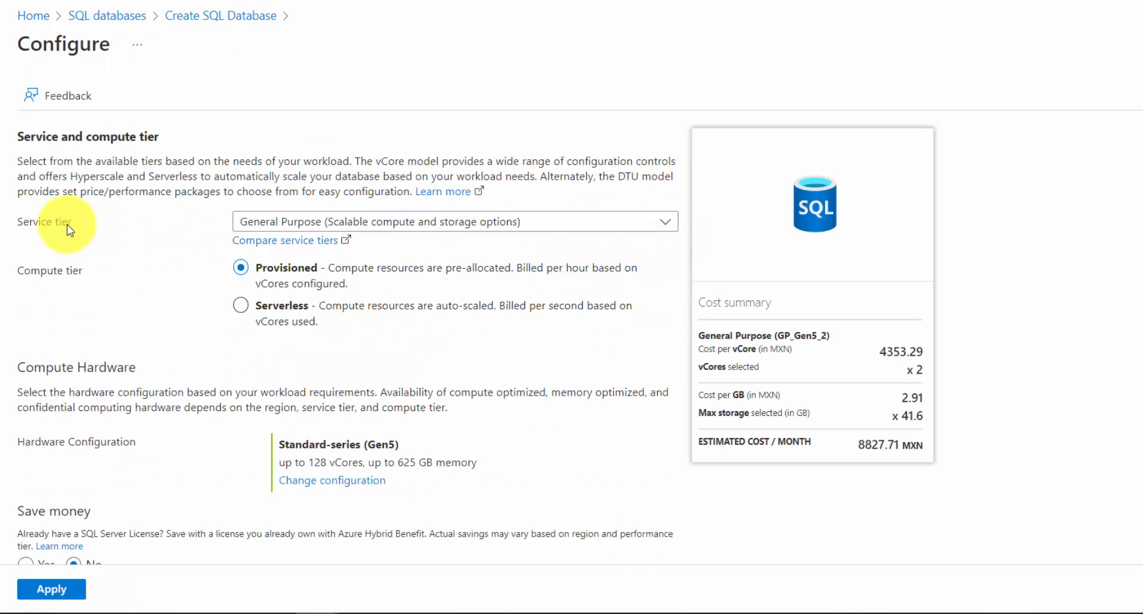
click(675, 231)
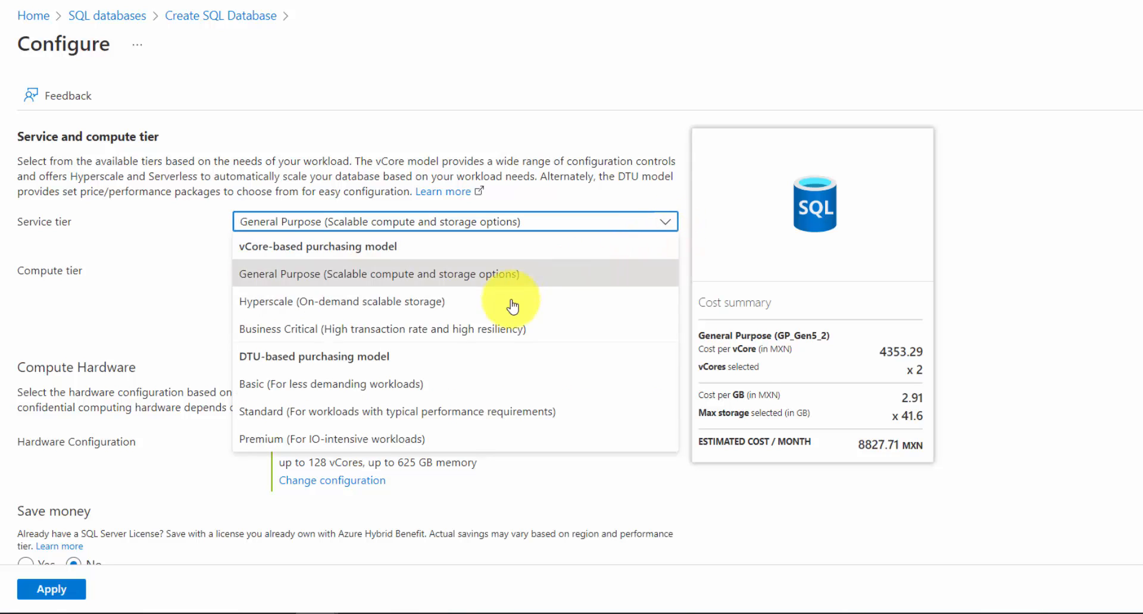
click(332, 387)
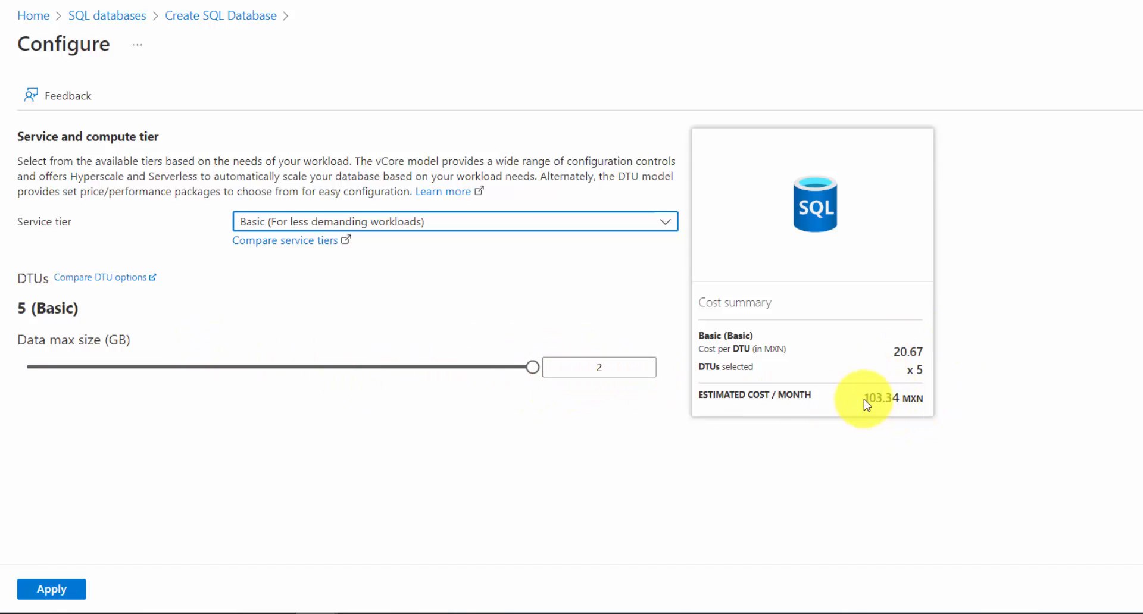
drag(866, 400, 926, 401)
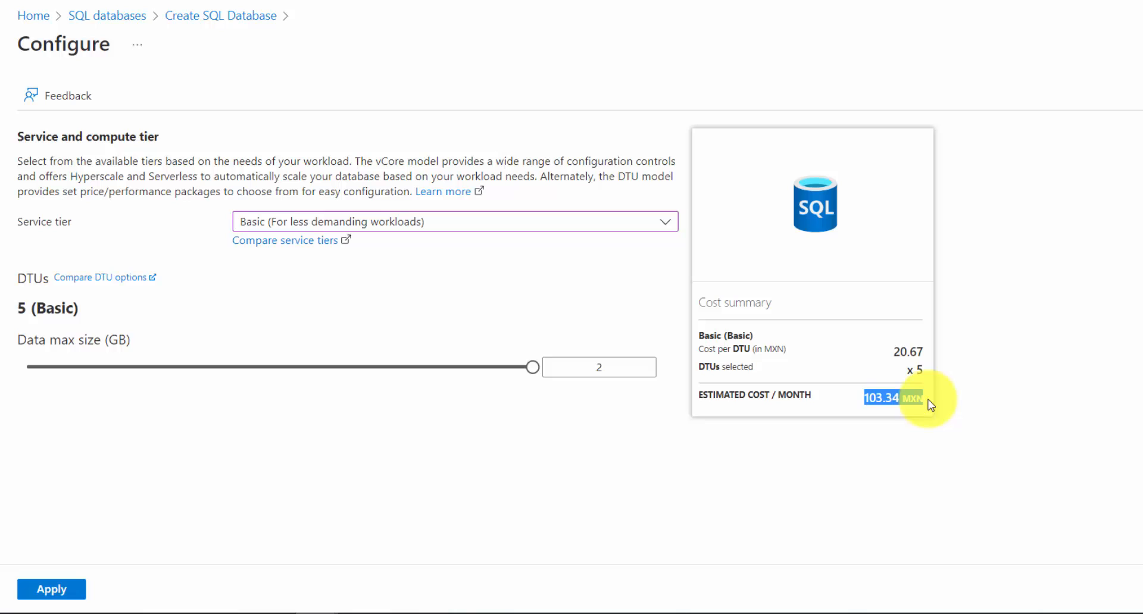
click(900, 411)
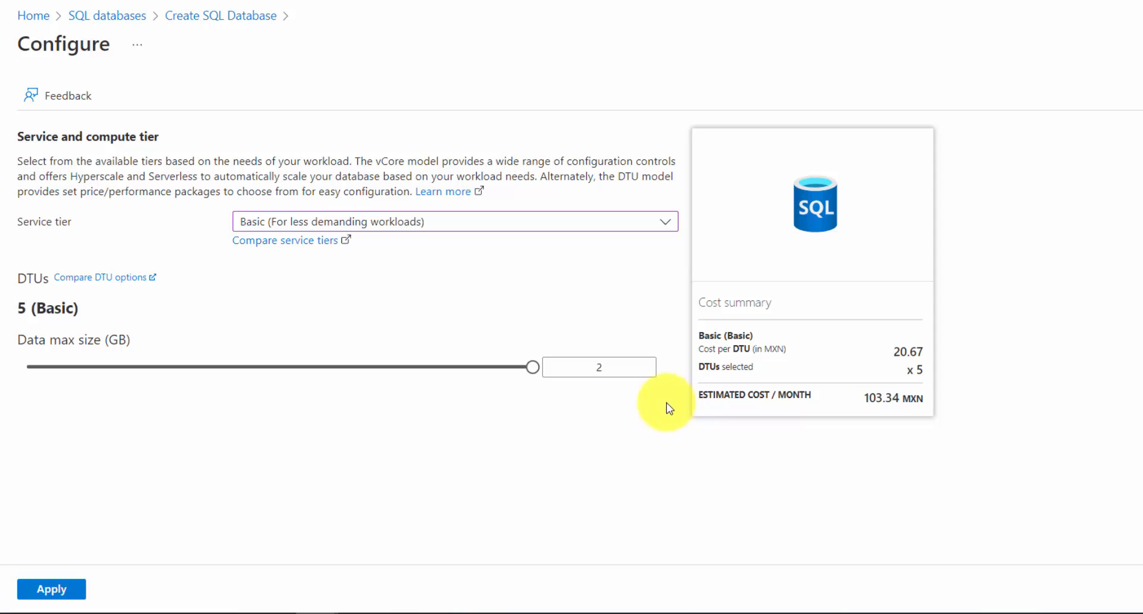
click(45, 591)
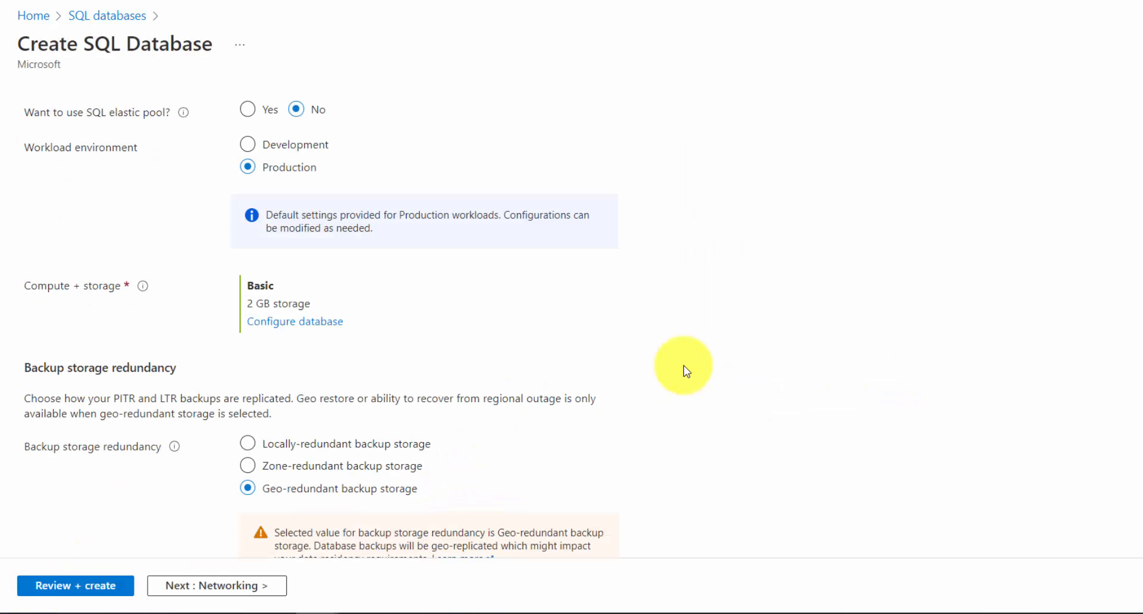
In the networking settings, choose Public endpoint connectivity and set both allowing Azure services and adding the current client IP address to Yes
scroll(679, 372, down, 3)
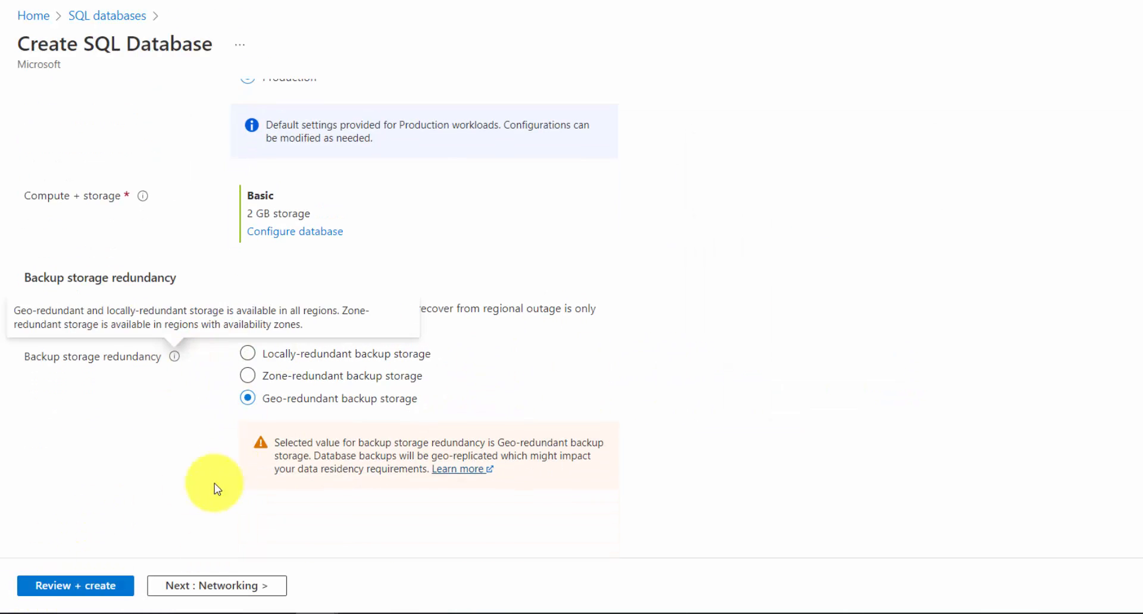
click(272, 588)
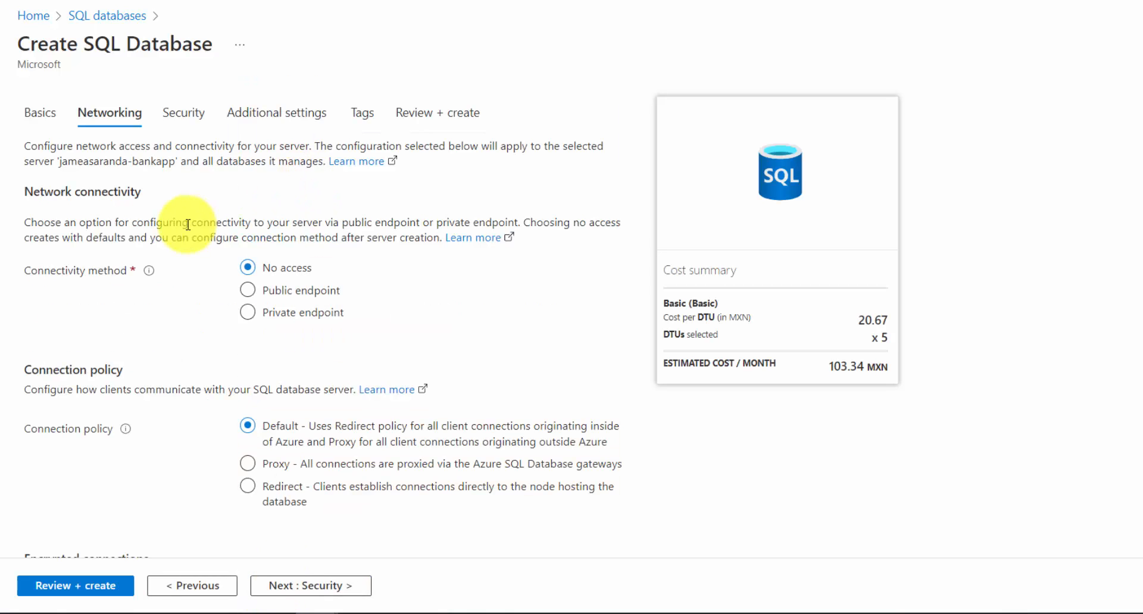
scroll(185, 214, down, 3)
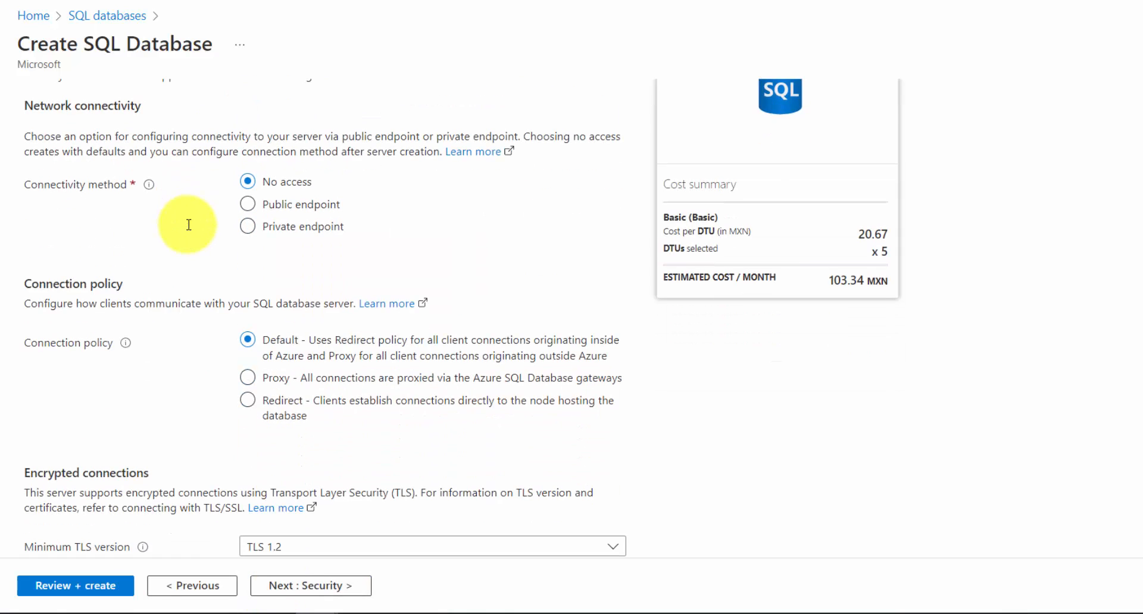
click(248, 204)
scroll(178, 279, down, 3)
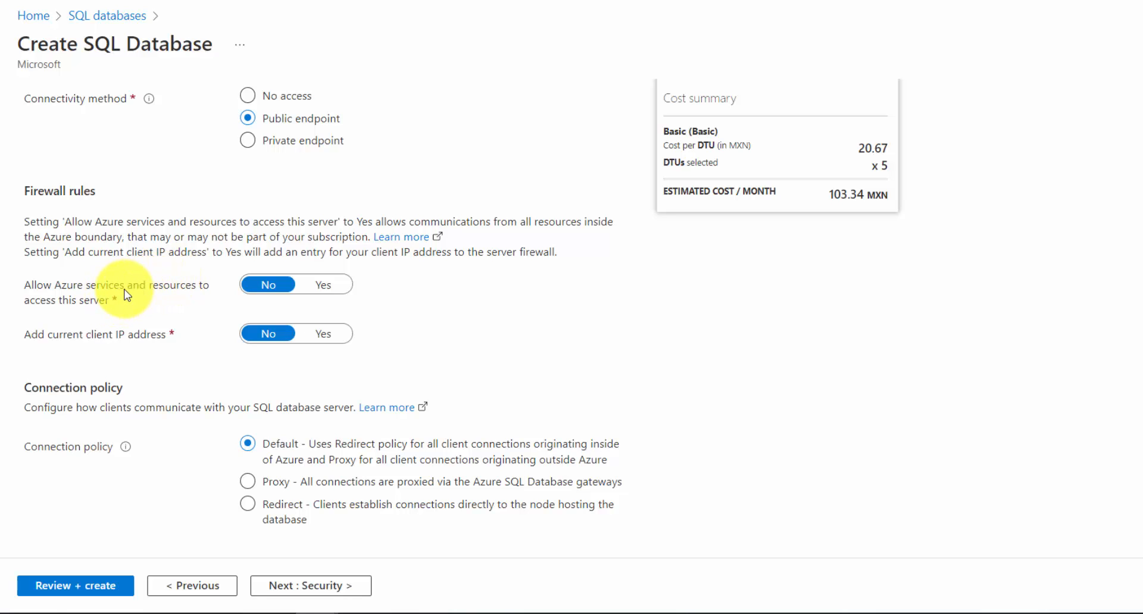
click(318, 285)
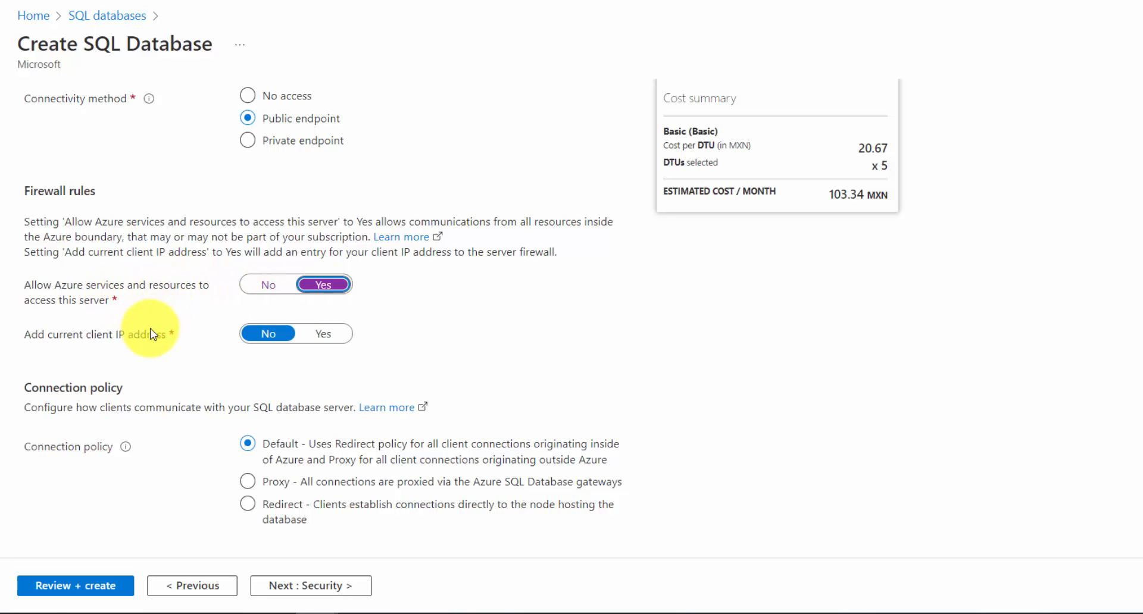
click(321, 334)
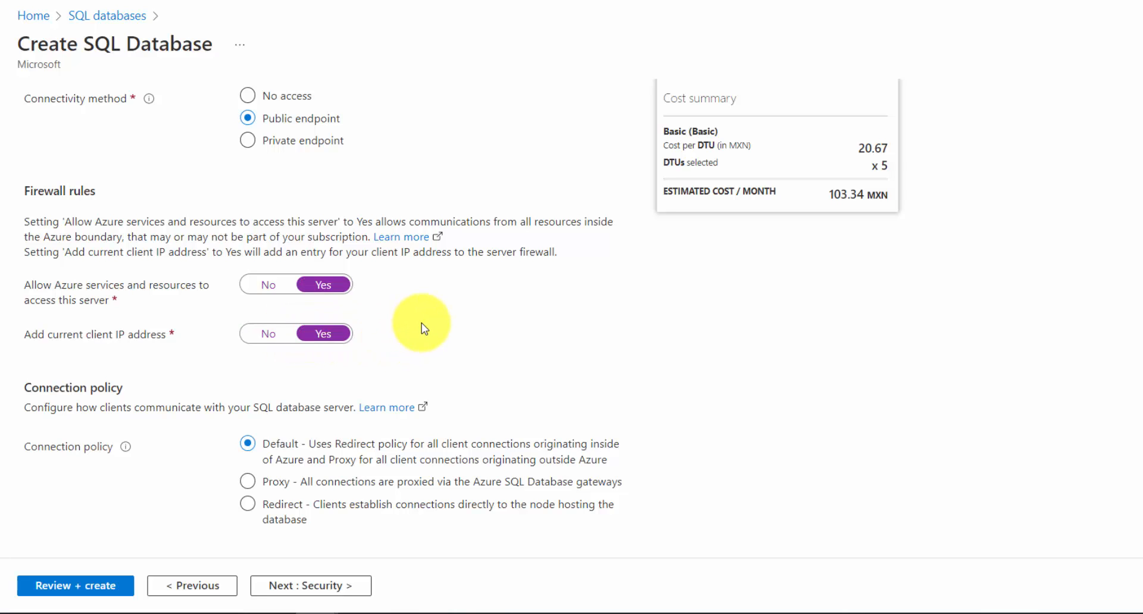
scroll(423, 328, down, 2)
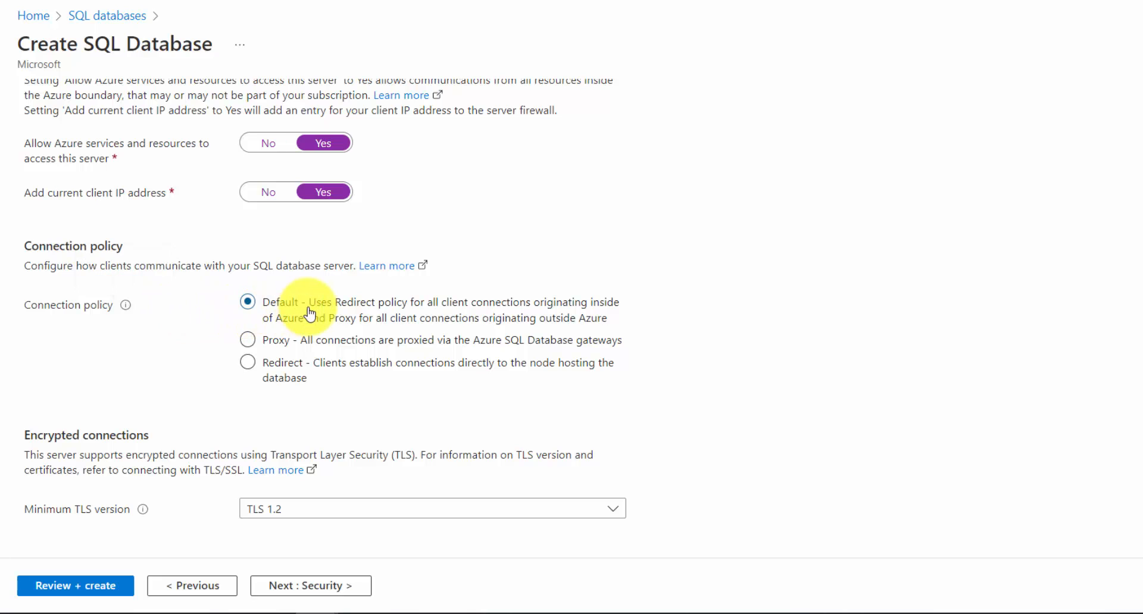
Proceed through the Security and Additional settings stages, keeping their default options
click(352, 589)
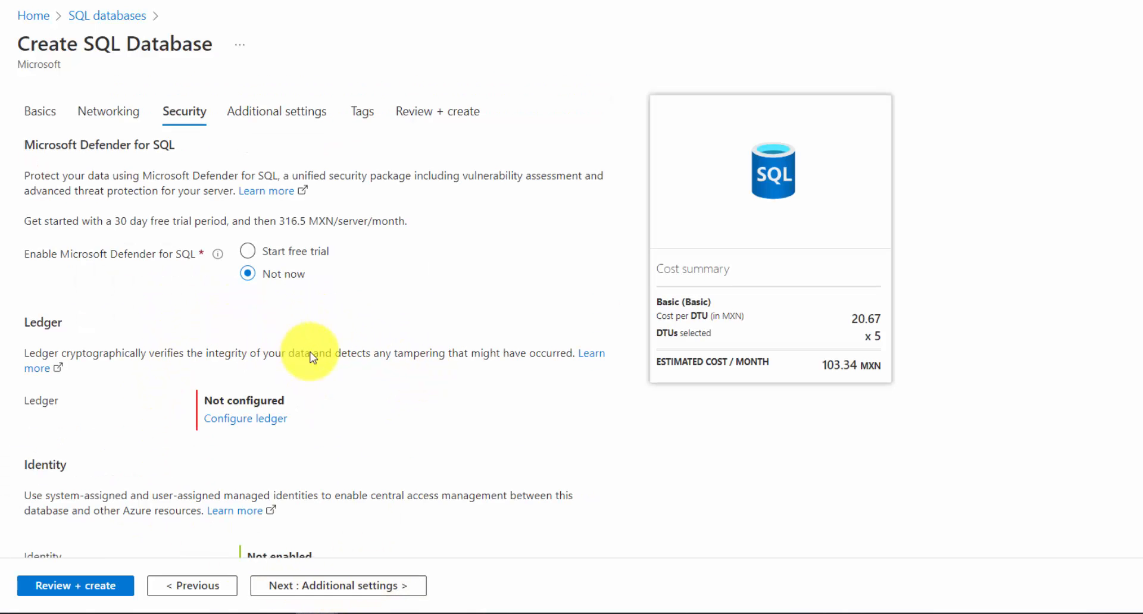
scroll(312, 357, down, 3)
scroll(312, 357, up, 5)
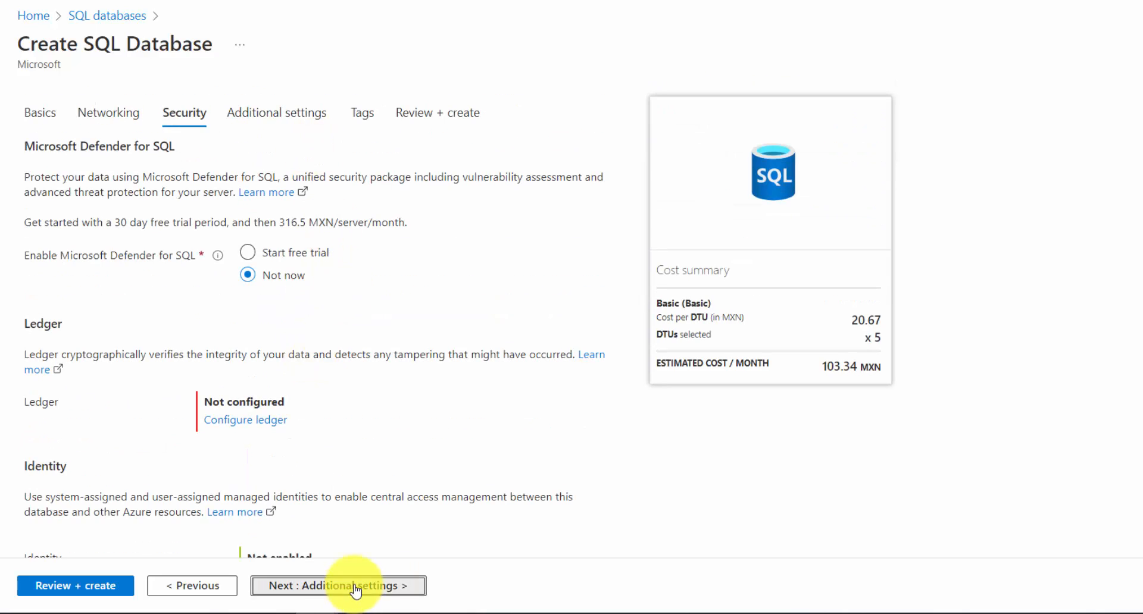
click(304, 586)
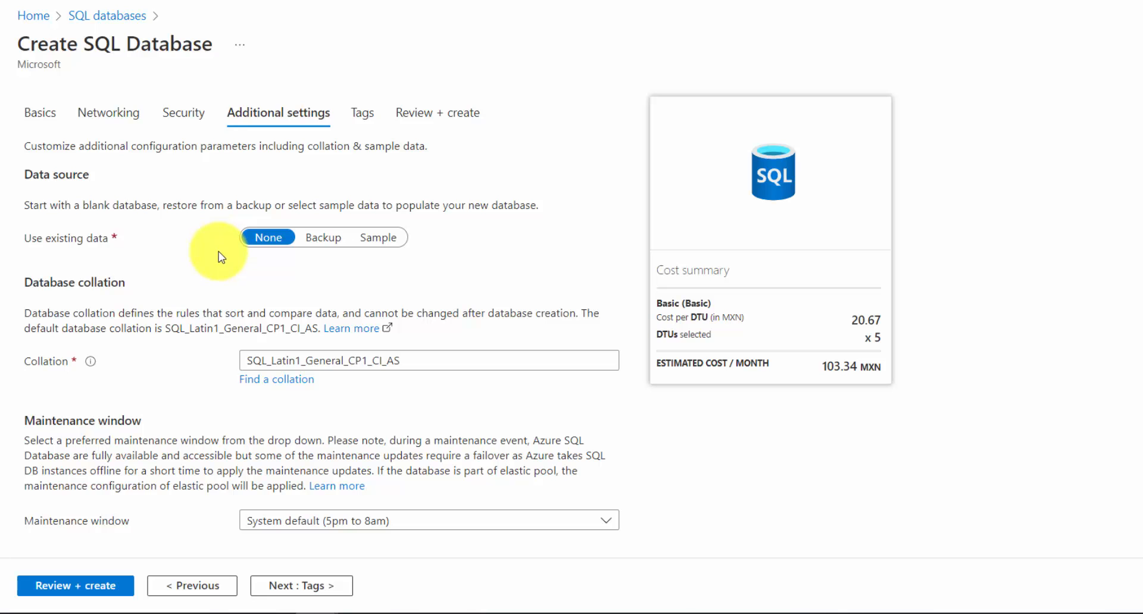
scroll(226, 280, down, 1)
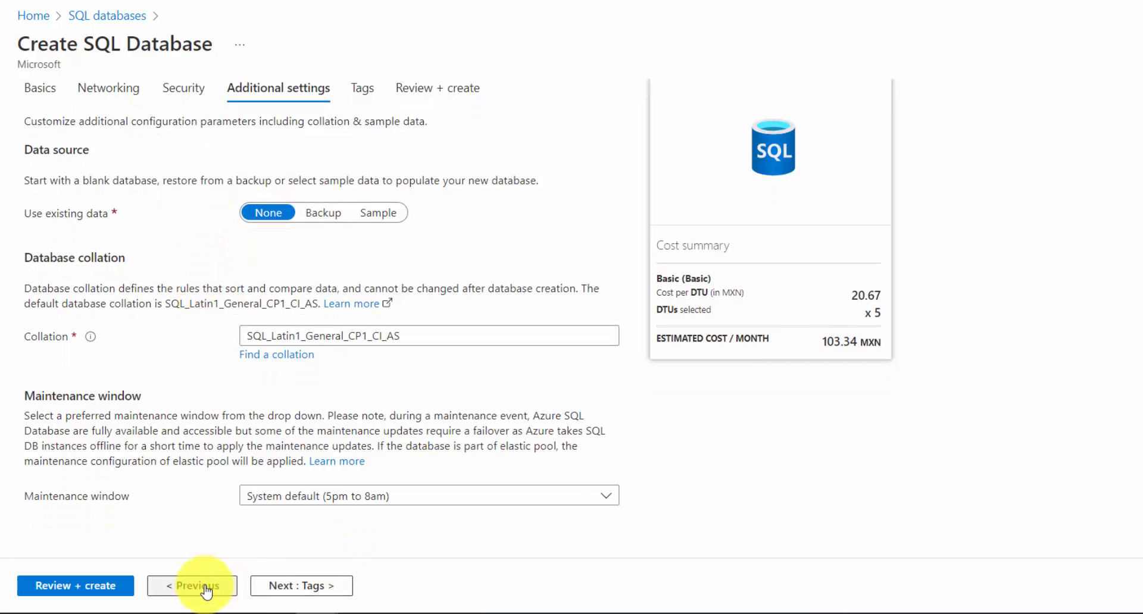
Review the summary of the database configuration and create the database
click(65, 586)
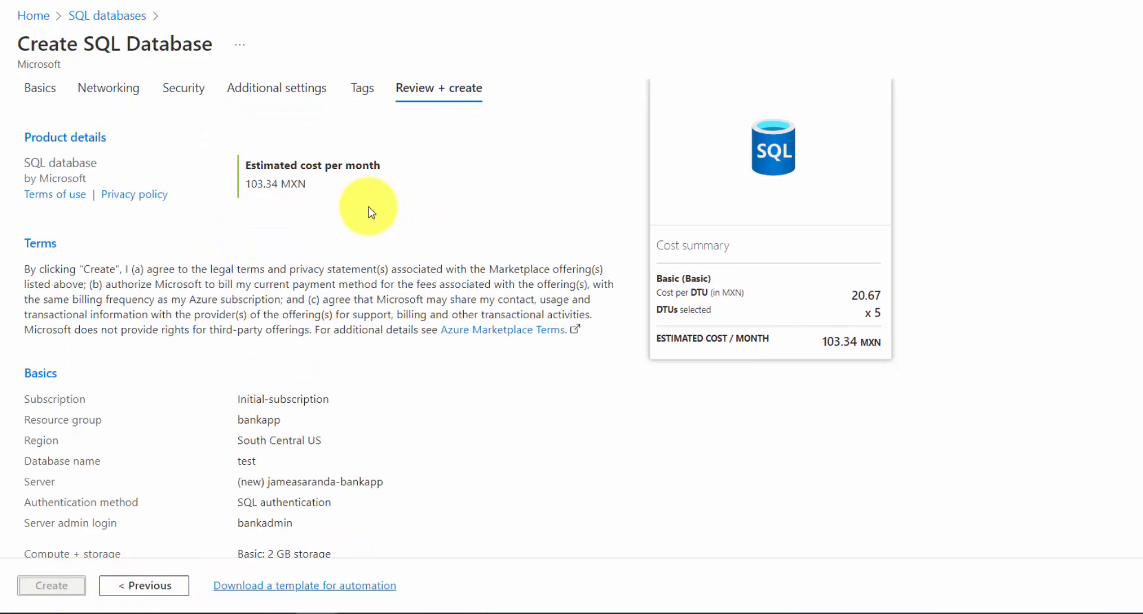
scroll(369, 206, down, 5)
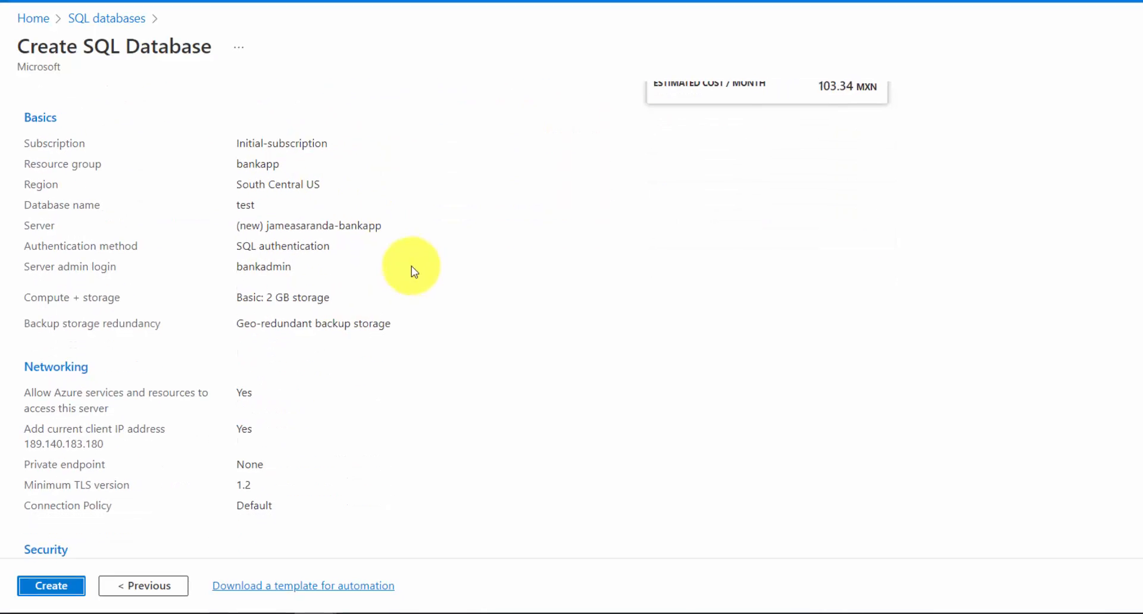
scroll(412, 266, down, 5)
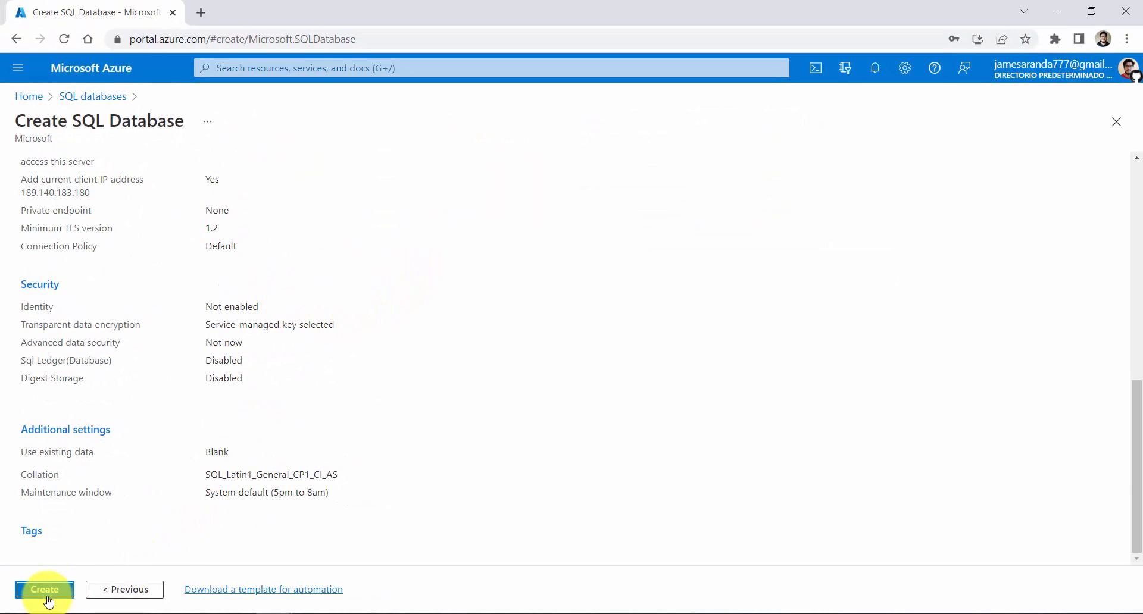
click(47, 598)
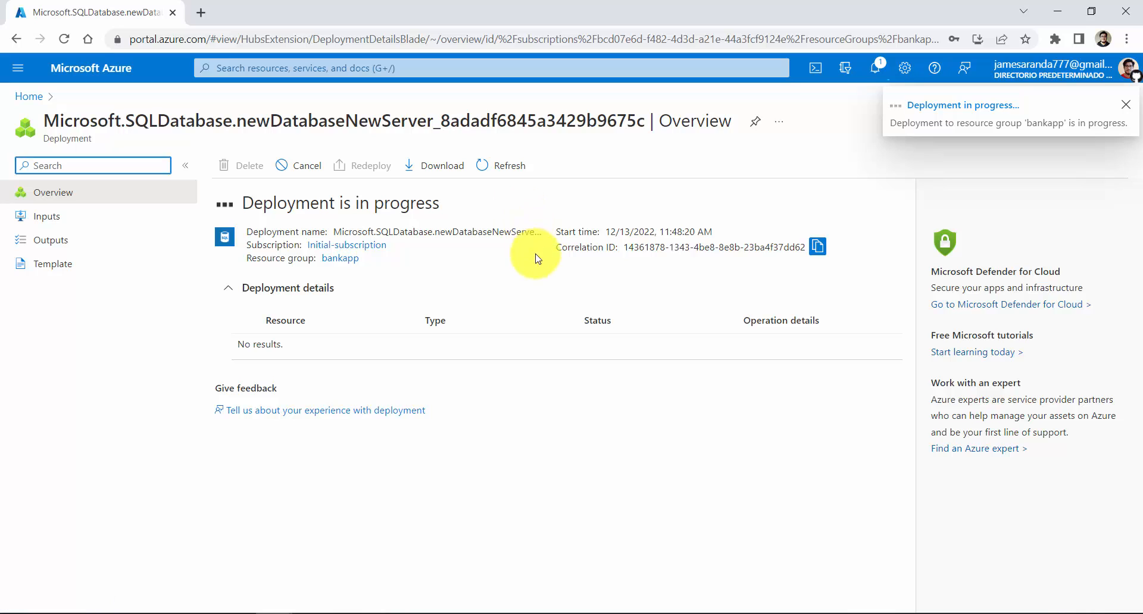
Check the deployment's progress in the notifications and dismiss the Develop your cloud skills notice
click(874, 75)
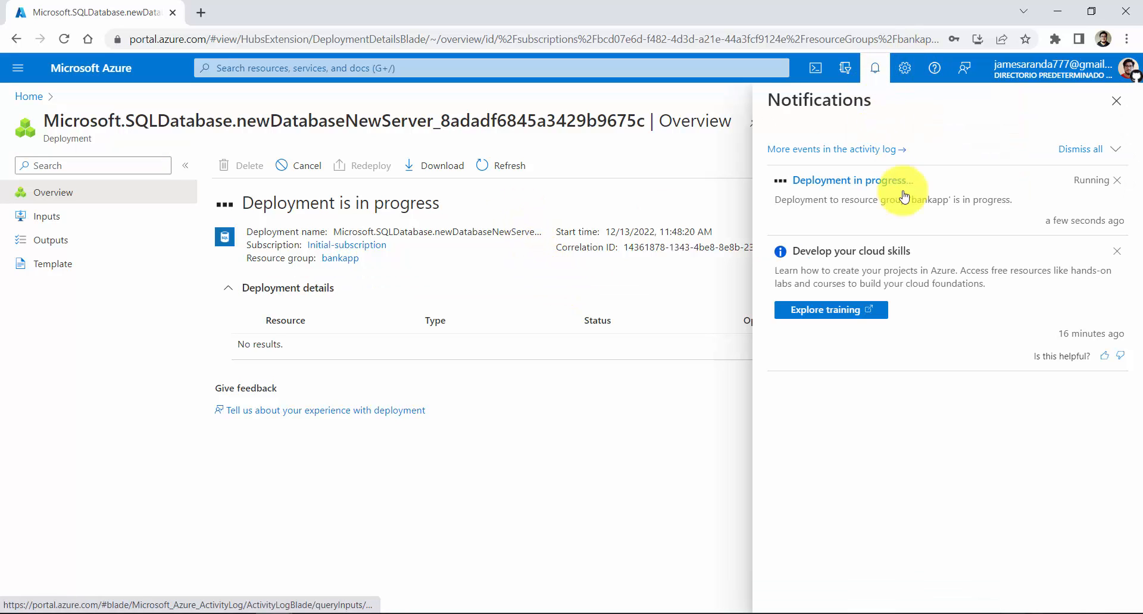
click(1117, 252)
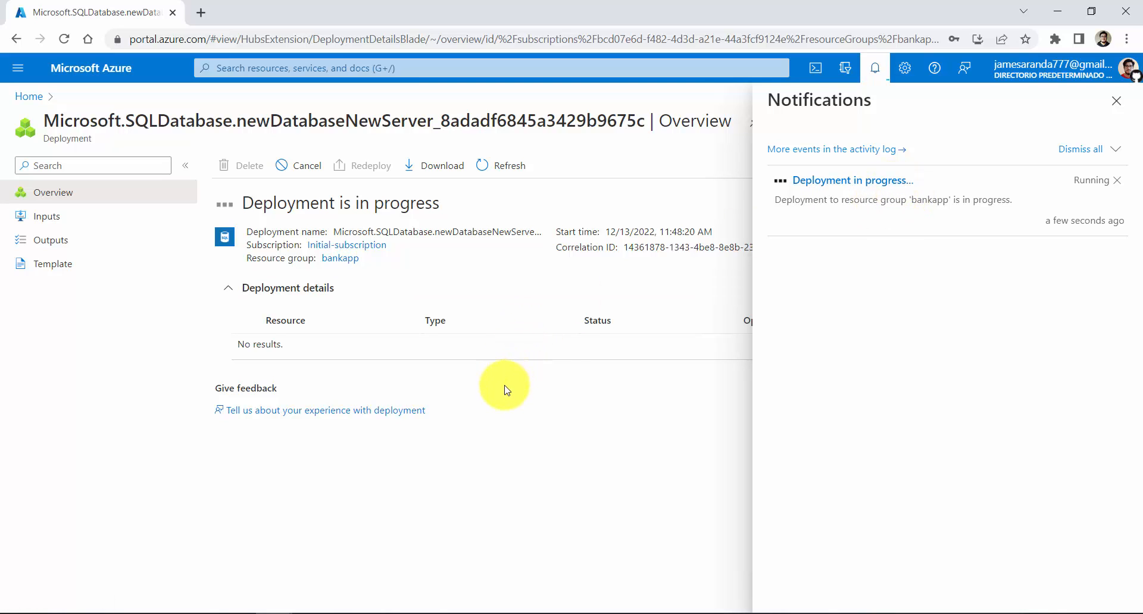
Check the notifications again for the state of the database deployment and dismiss them
click(874, 68)
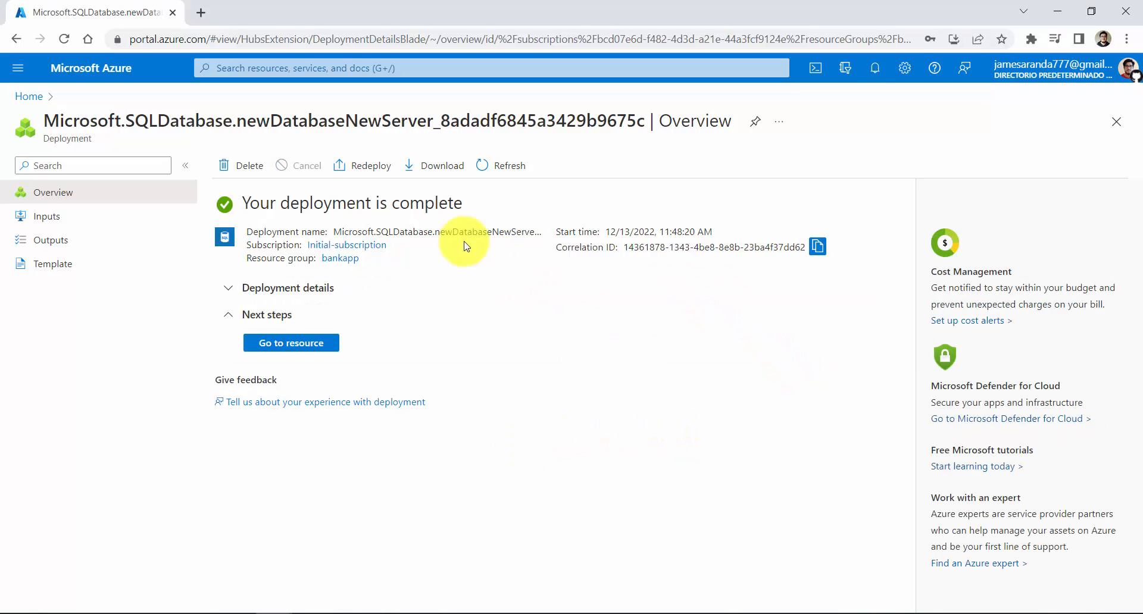
click(872, 77)
click(1114, 98)
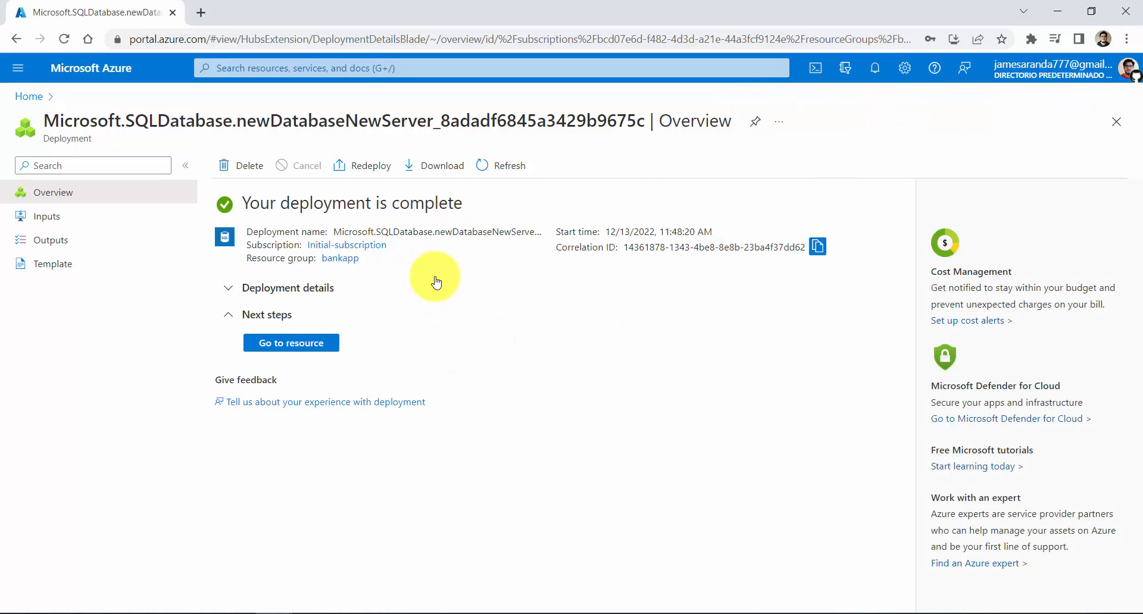
Open the test database from the SQL databases list and review its overview details and compute utilization
click(343, 68)
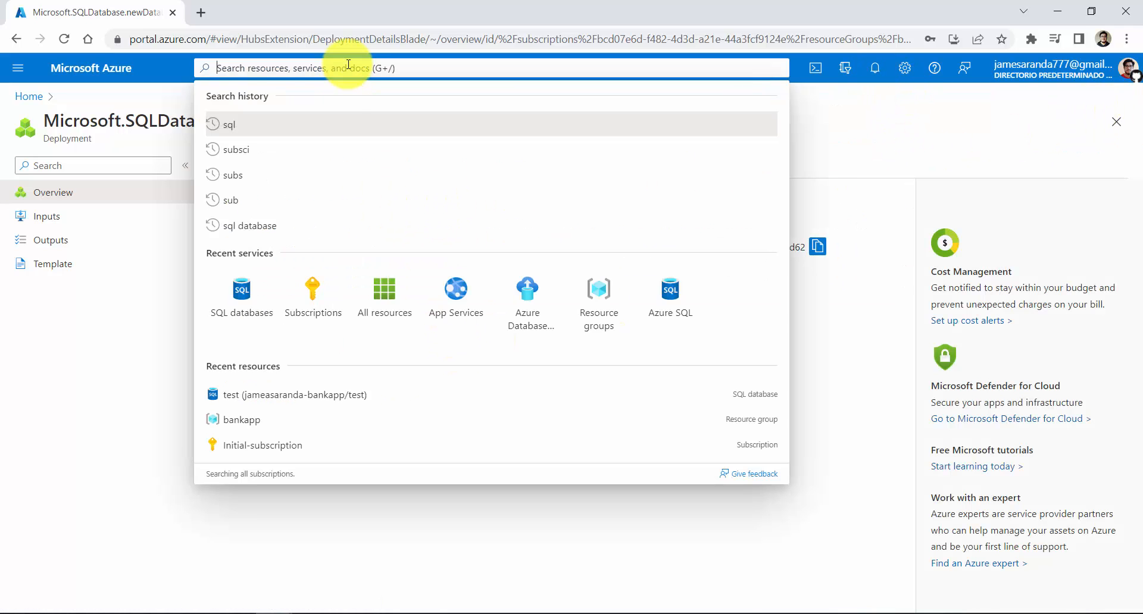
click(244, 301)
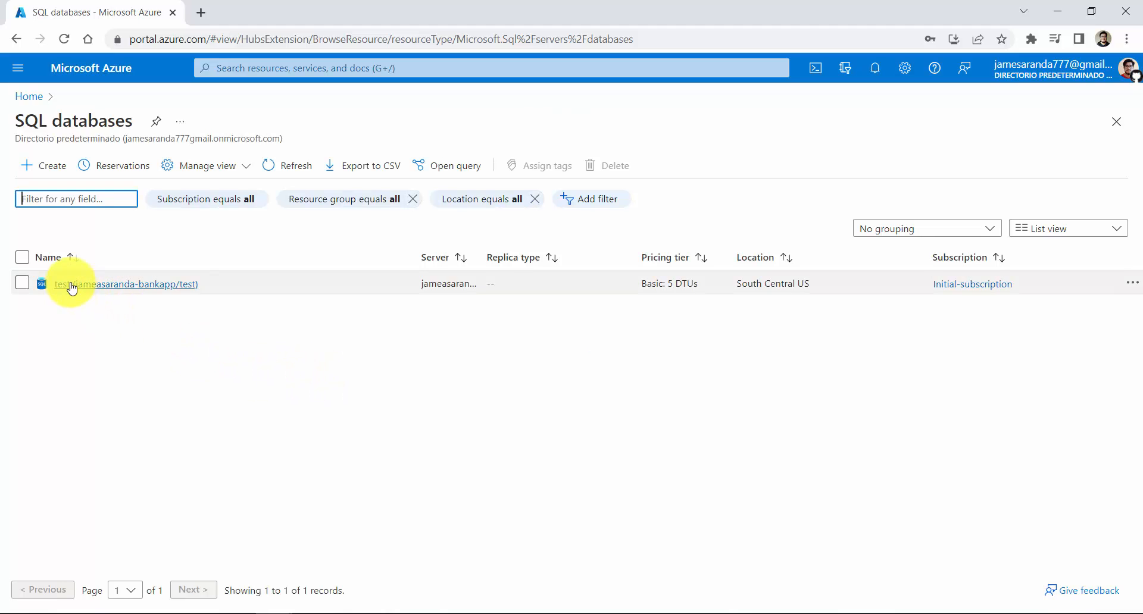
click(80, 284)
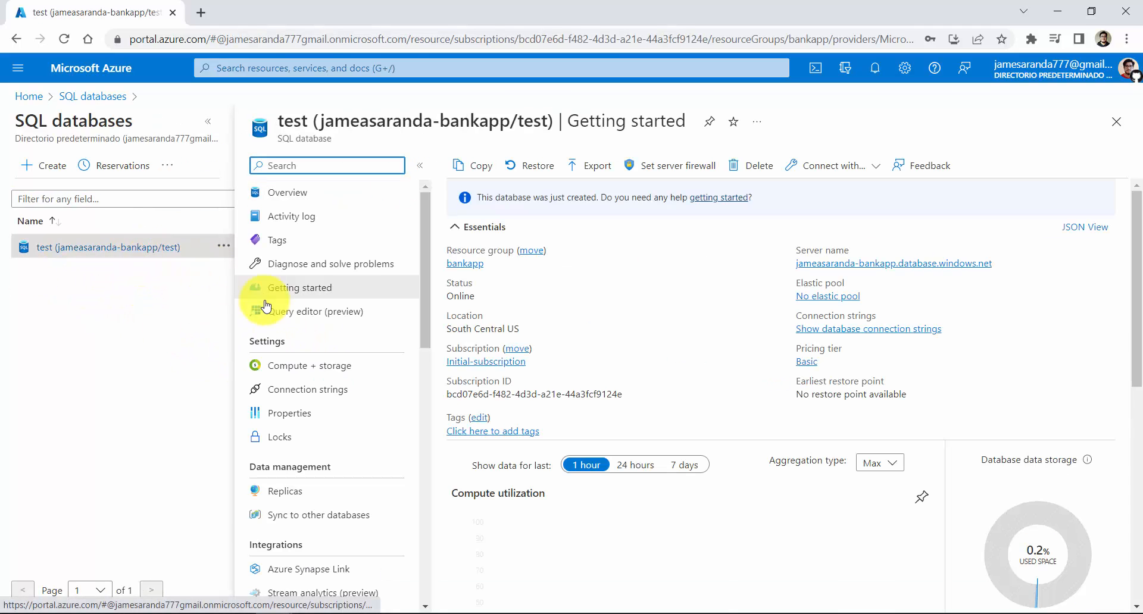
click(209, 126)
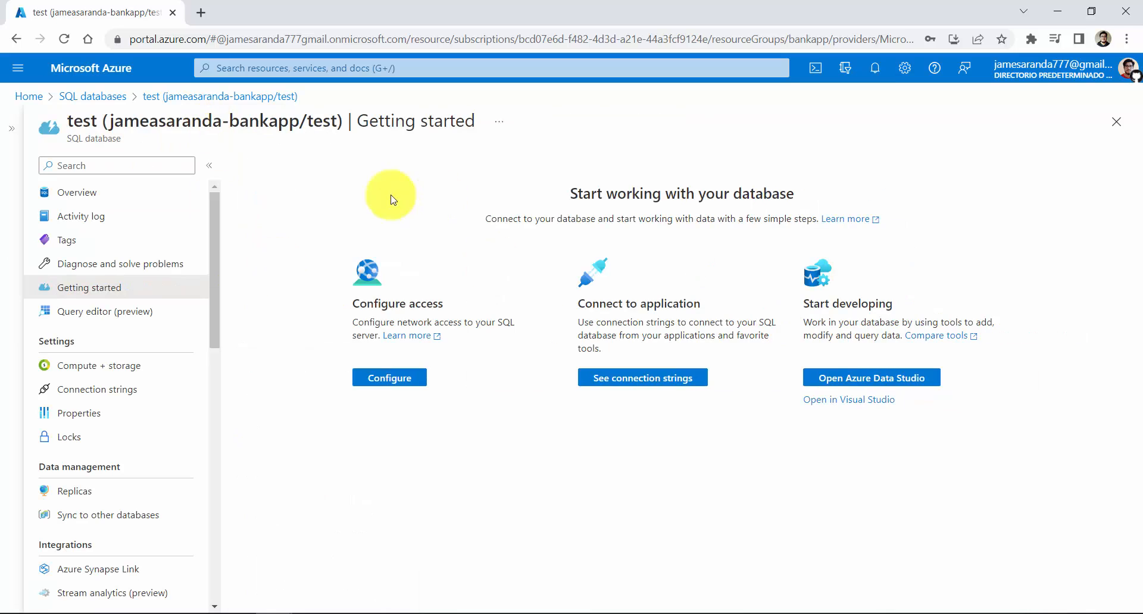
click(122, 199)
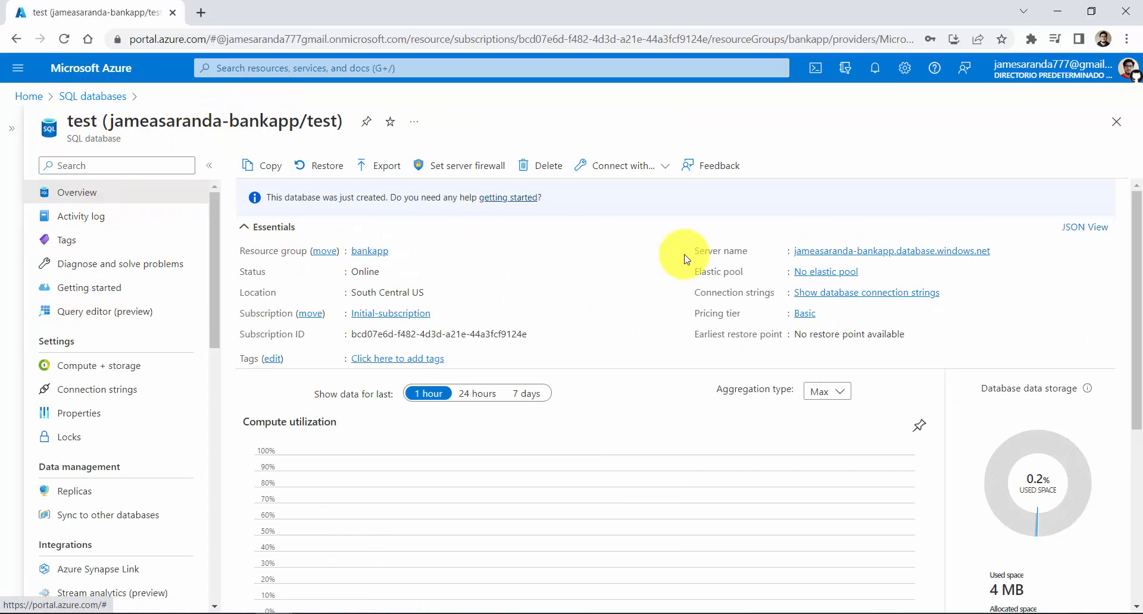
scroll(708, 277, down, 3)
scroll(721, 281, up, 3)
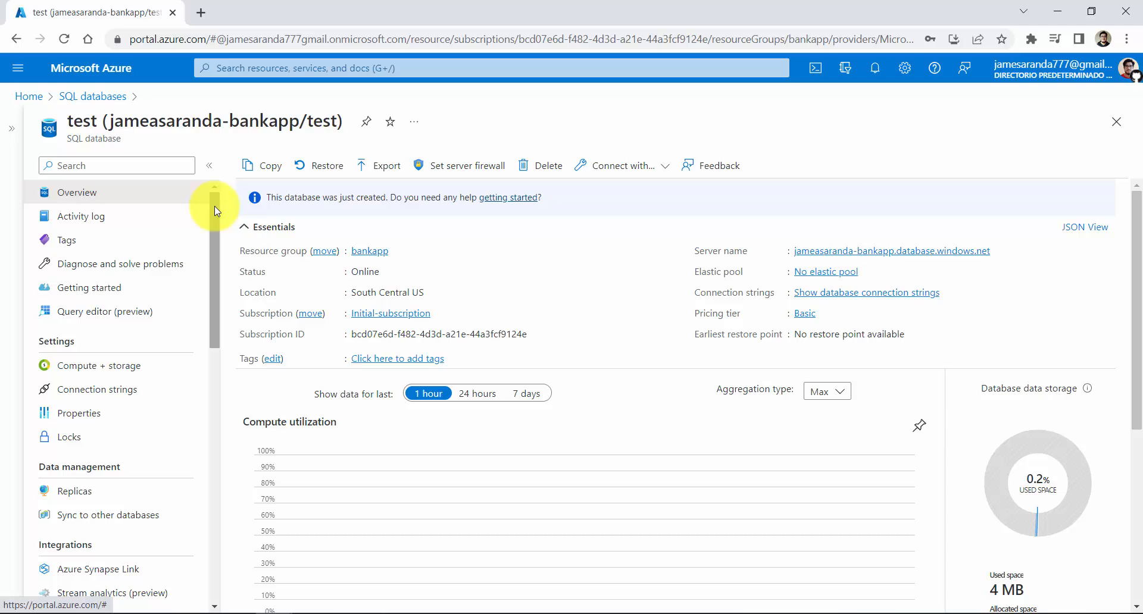
mouse_move(214, 206)
mouse_down()
mouse_move(217, 485)
mouse_move(222, 195)
mouse_move(217, 454)
mouse_move(237, 204)
mouse_up()
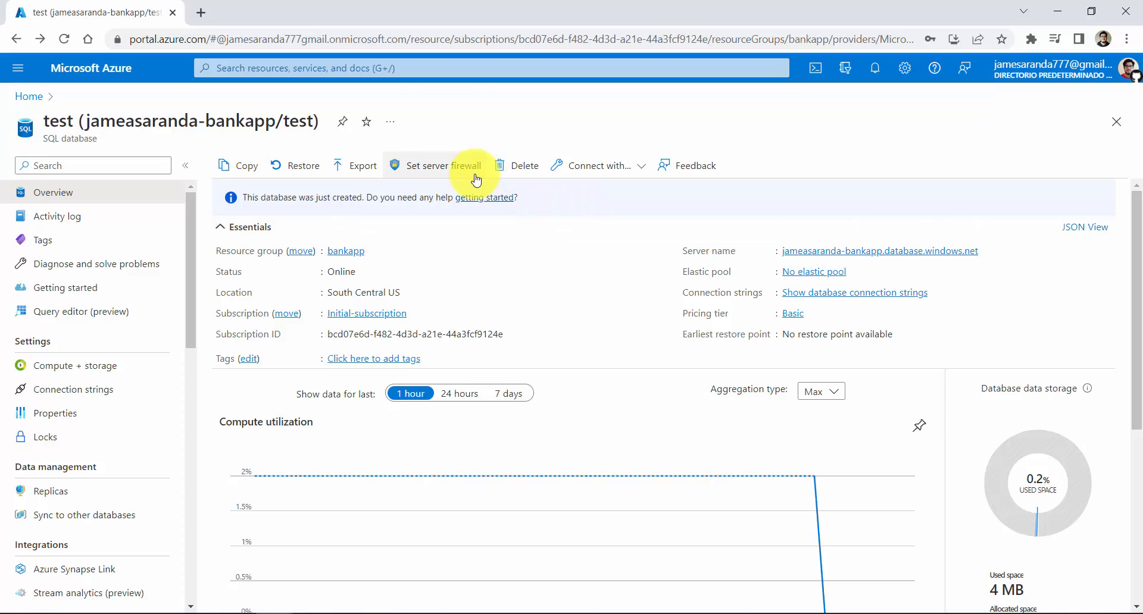
Delete the test database, confirming with its name, test, and check the deletion's progress in the notifications
click(510, 169)
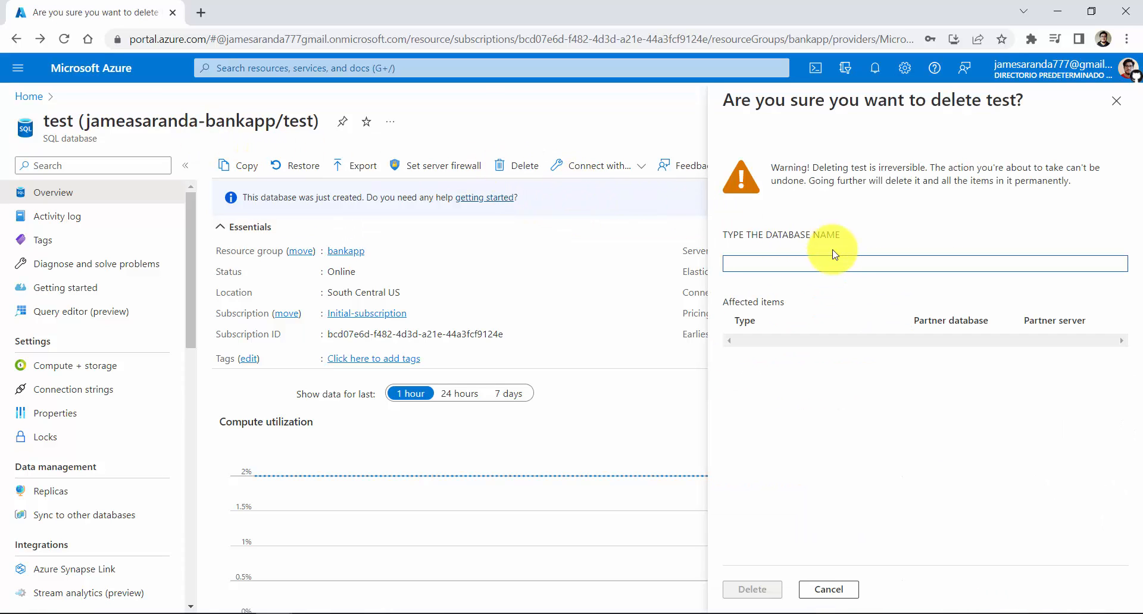
click(809, 260)
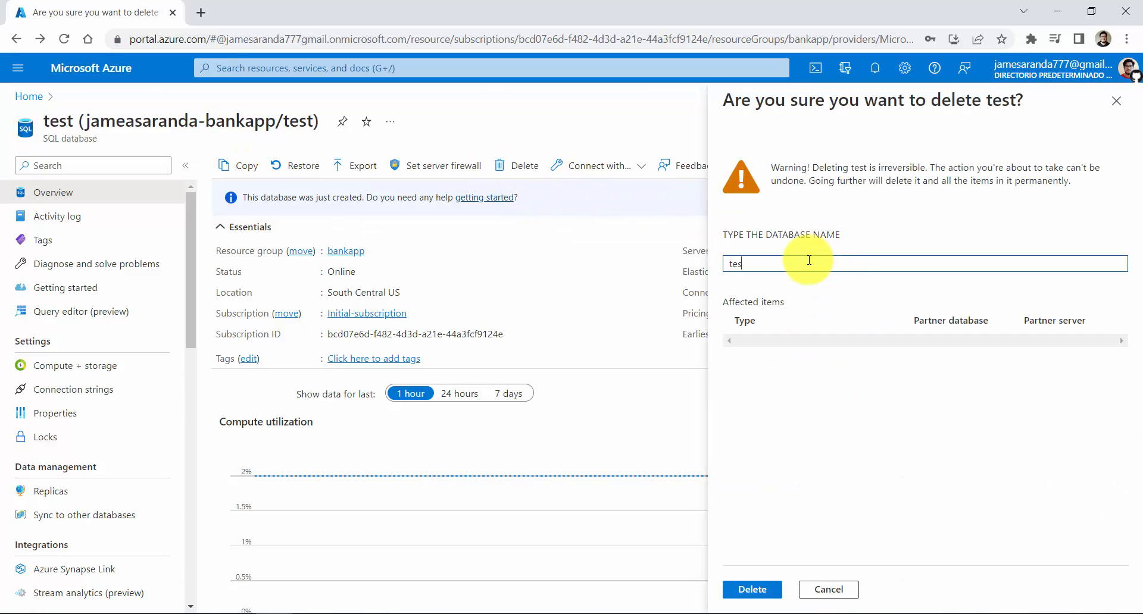
click(752, 590)
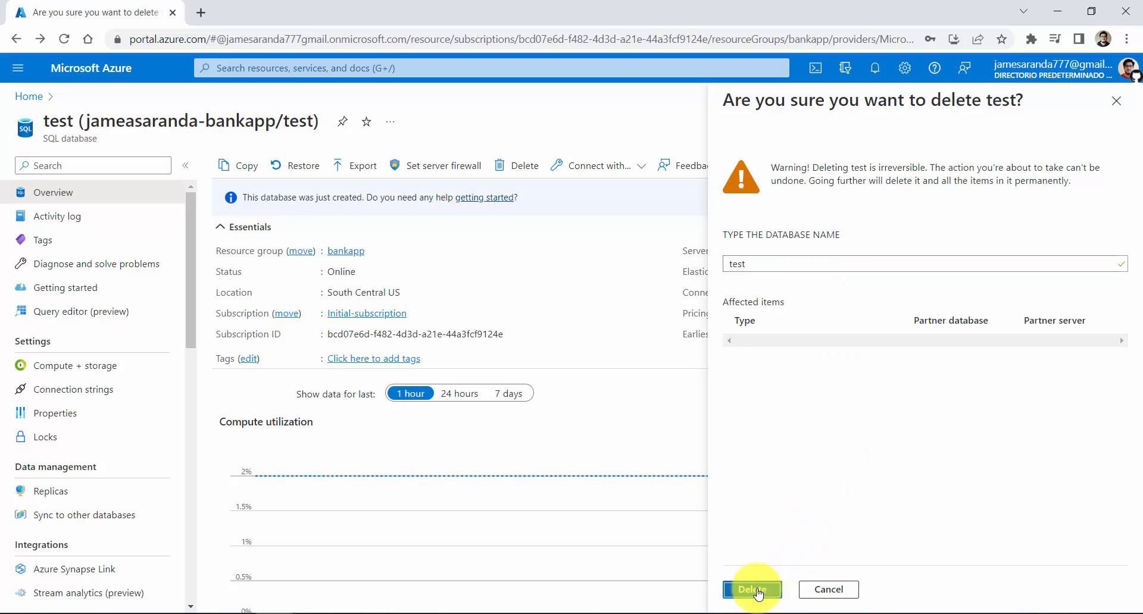
click(876, 68)
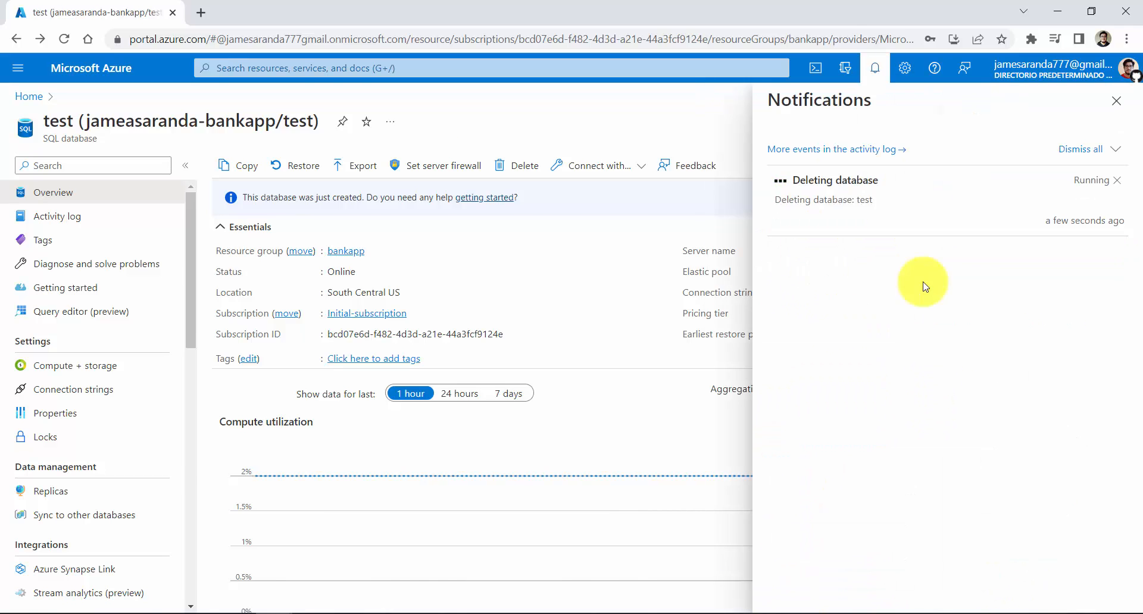
click(1117, 102)
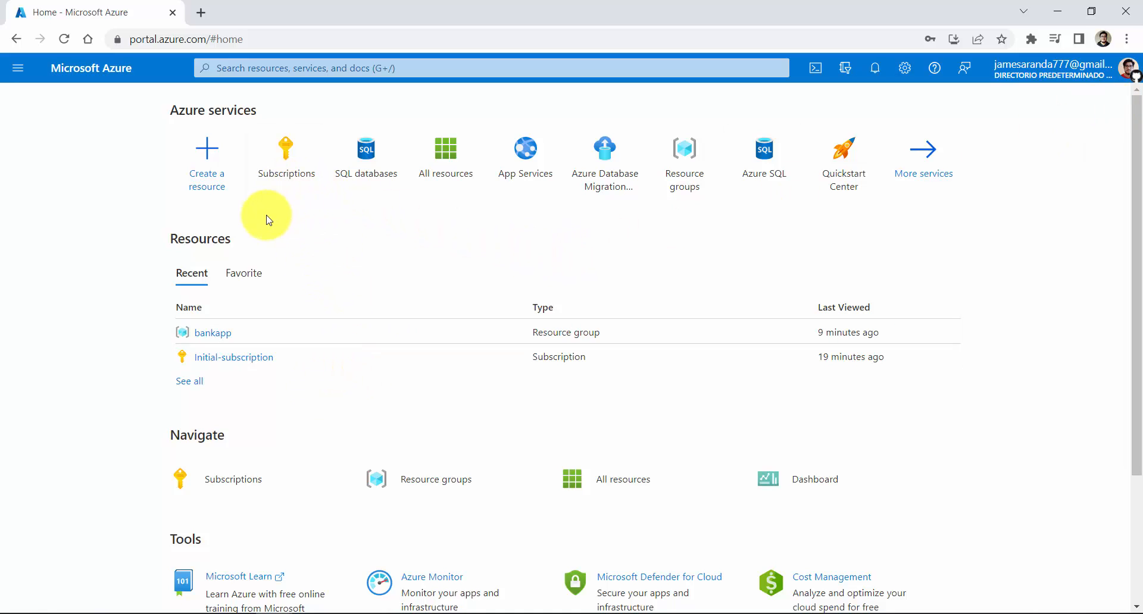
Filter the resource providers of Initial-subscription by migration and check the registration status of Microsoft.DataMigration
click(236, 365)
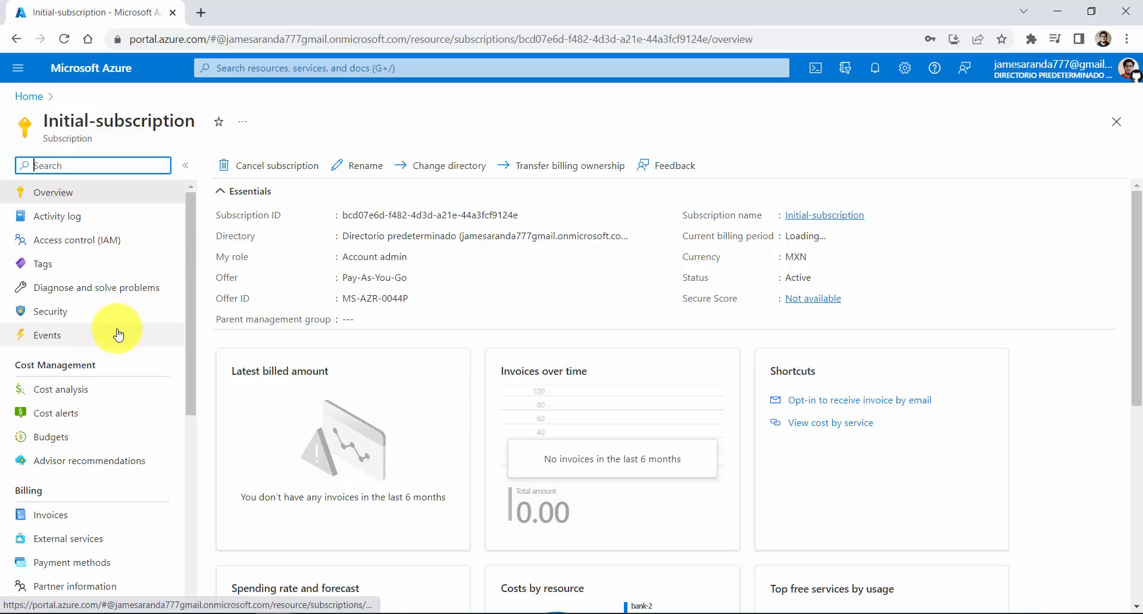
scroll(119, 335, down, 3)
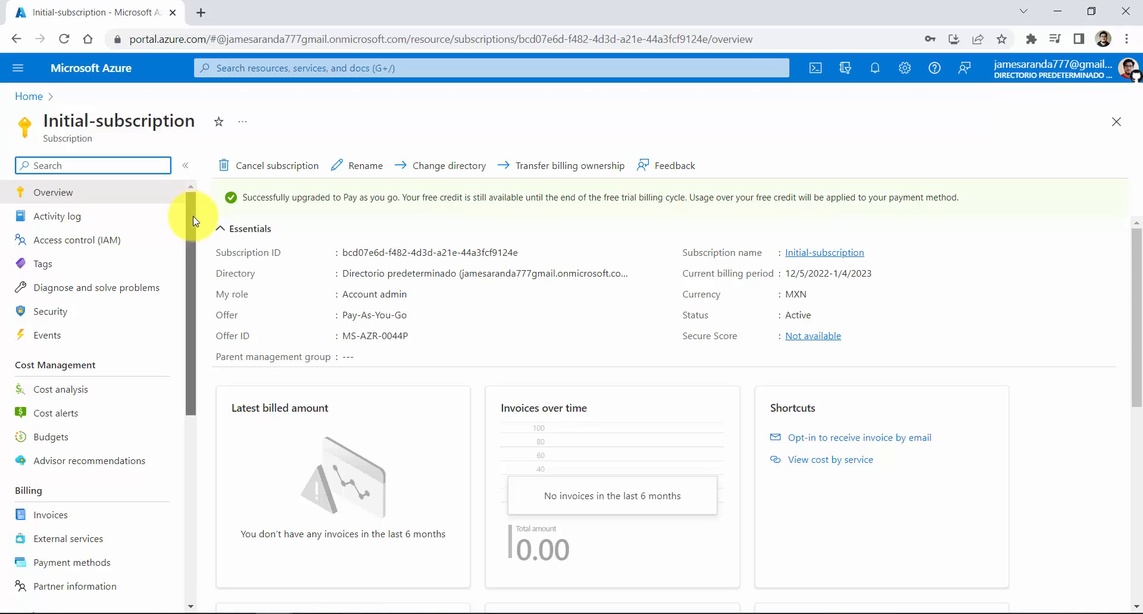
drag(193, 216, 185, 412)
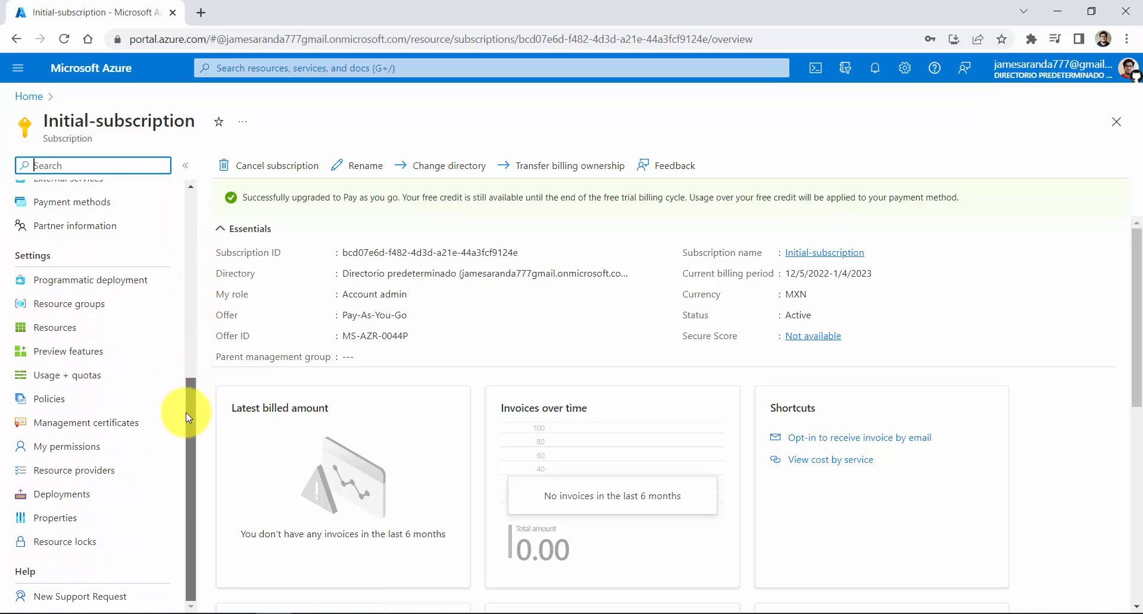
click(57, 476)
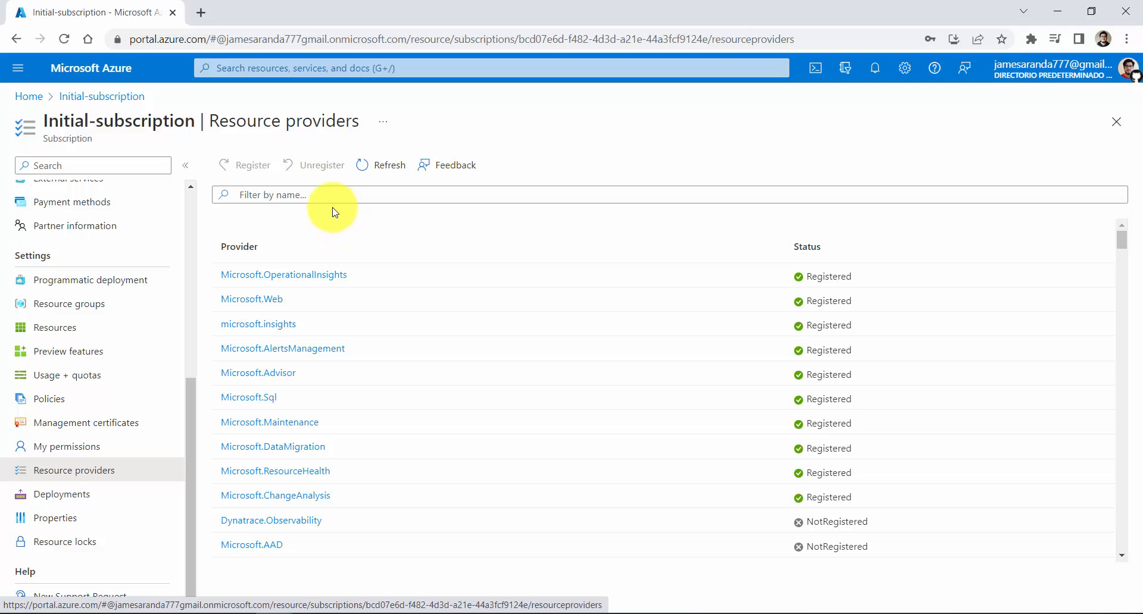
click(298, 193)
text(migration)
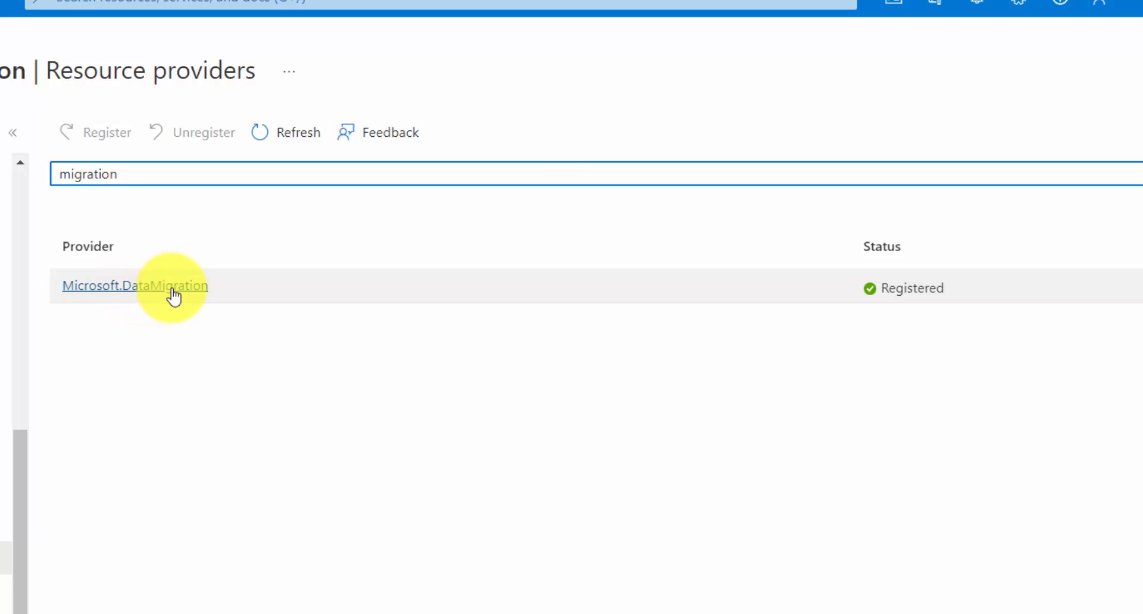
click(221, 288)
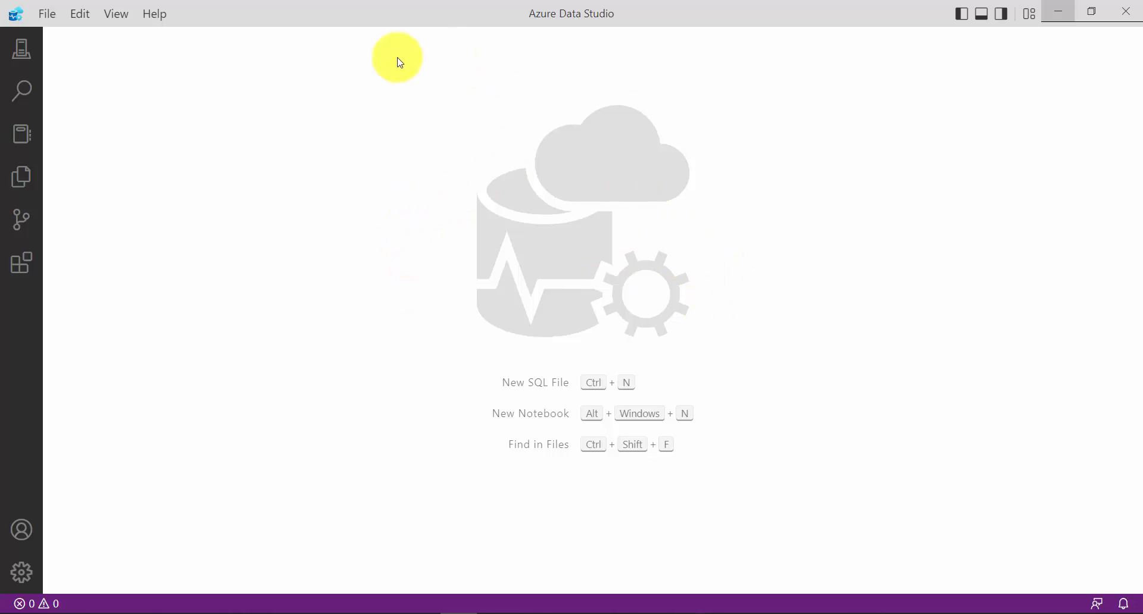
In Azure Data Studio, look through the connections and search views and examine the installed Azure SQL Migration and SQL Server Dacpac extensions
click(23, 52)
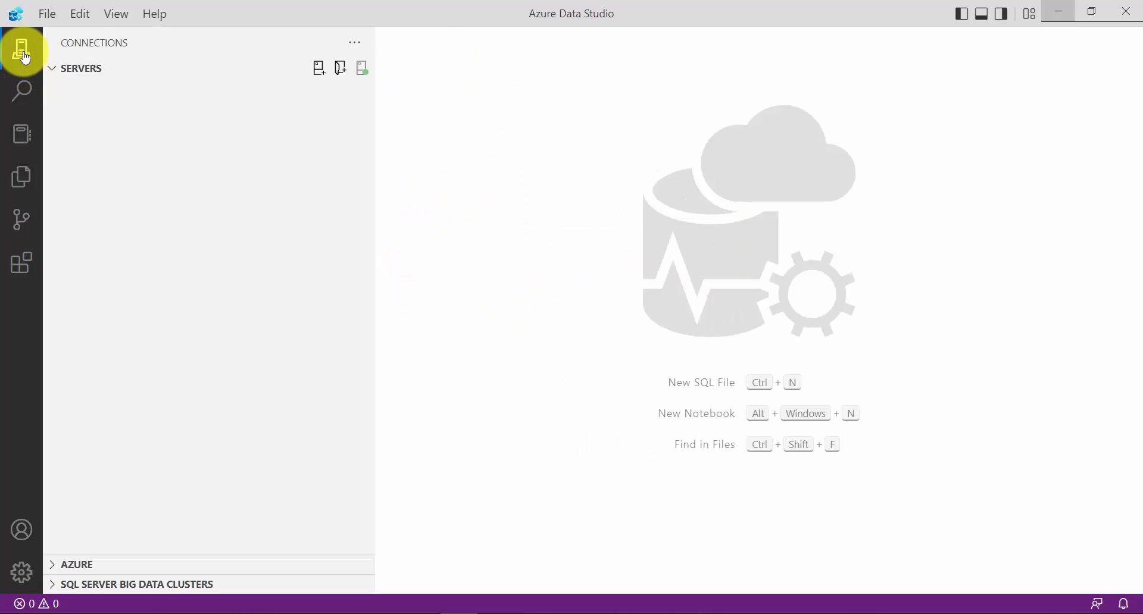
click(24, 95)
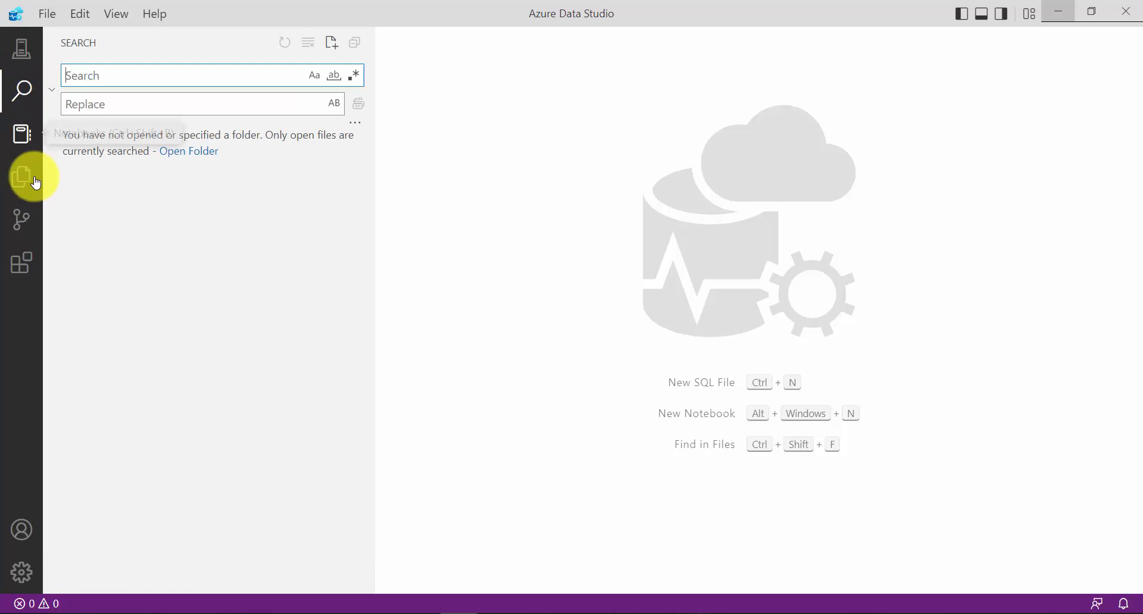
click(28, 270)
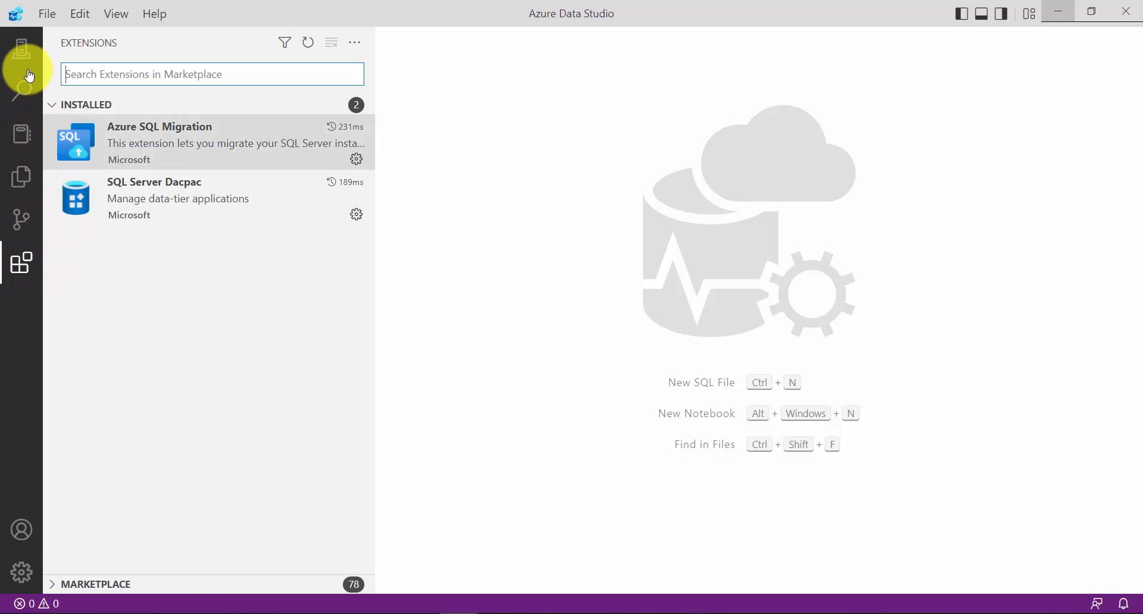
click(23, 49)
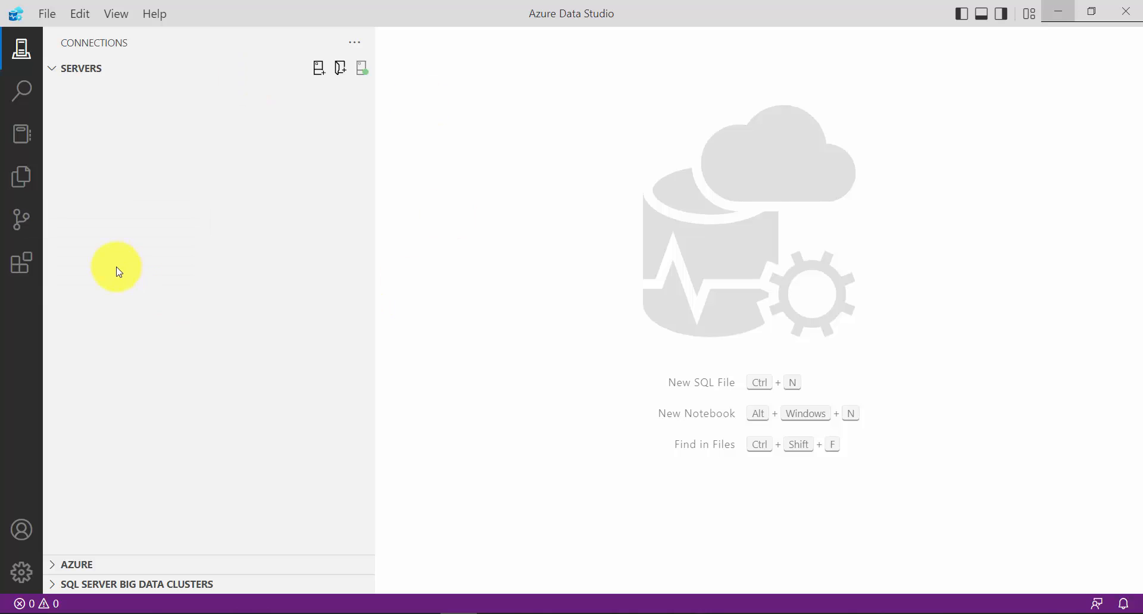
click(30, 272)
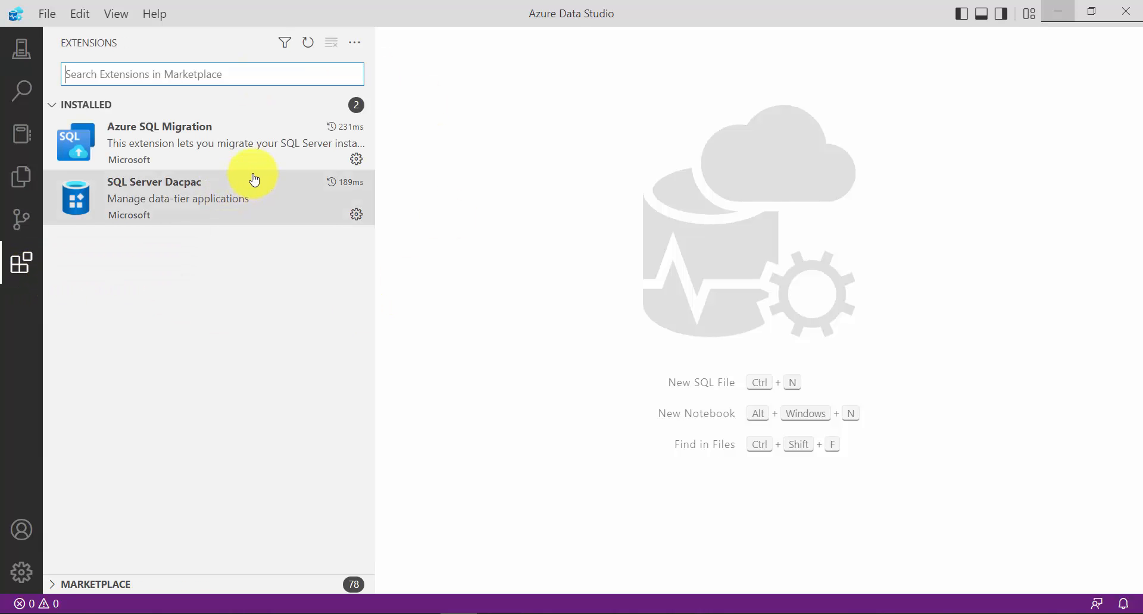
mouse_move(192, 144)
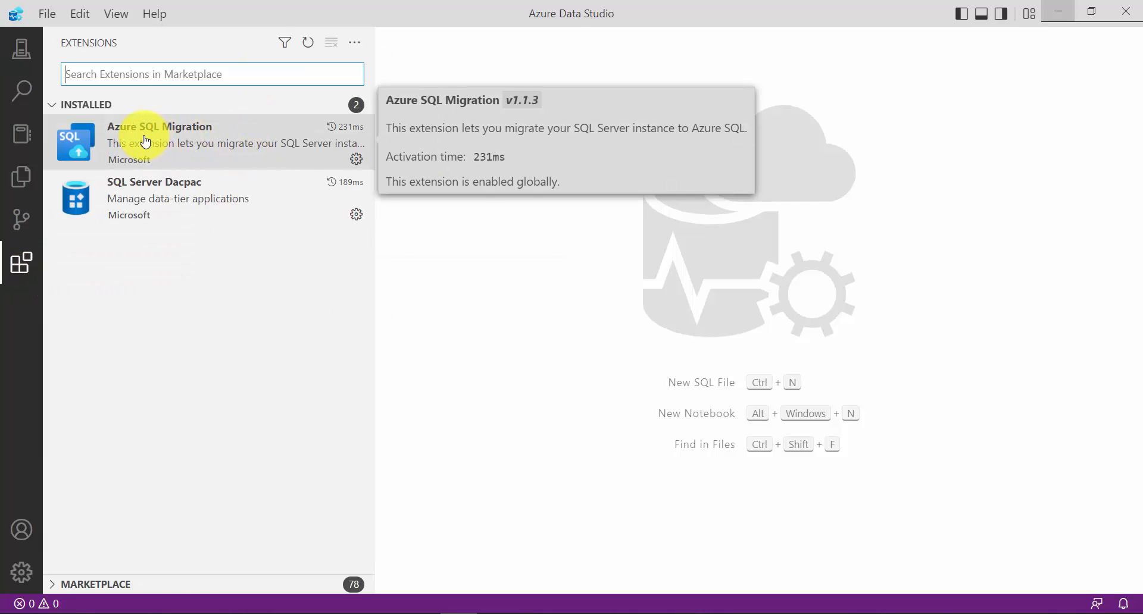
mouse_move(162, 197)
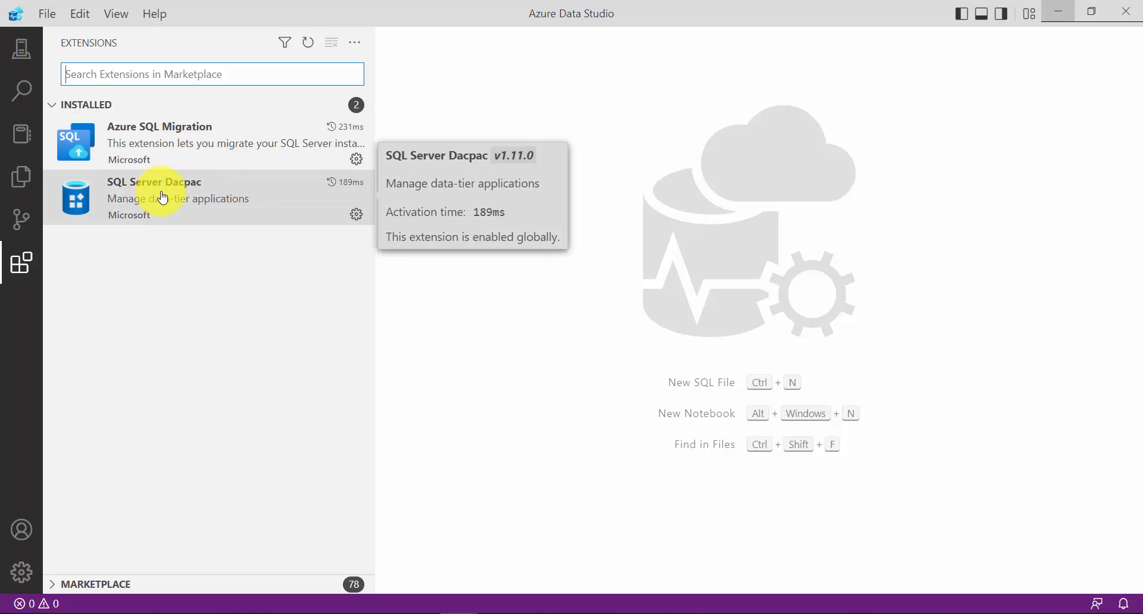
Search the extension marketplace for dacpac, view the SQL Server Dacpac extension's details, and clear the search
click(120, 584)
click(197, 78)
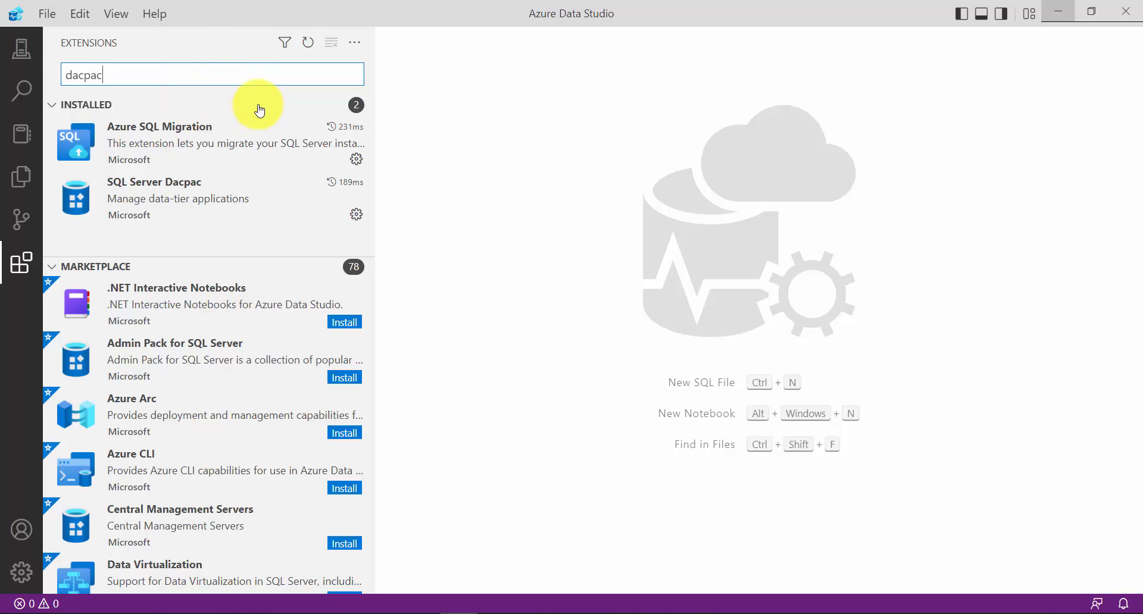
click(185, 128)
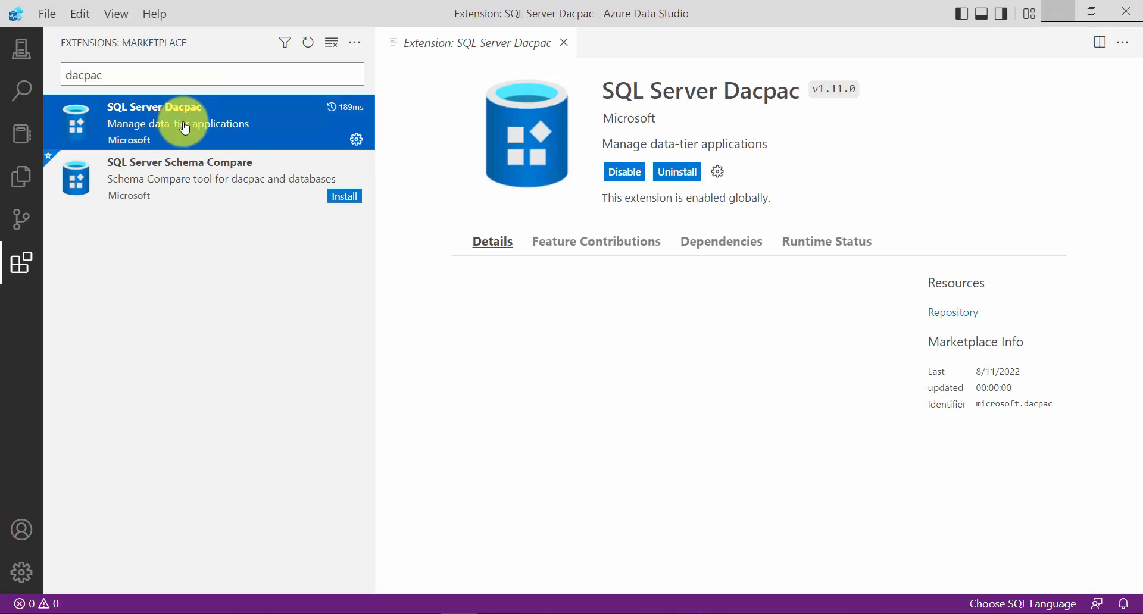
click(159, 76)
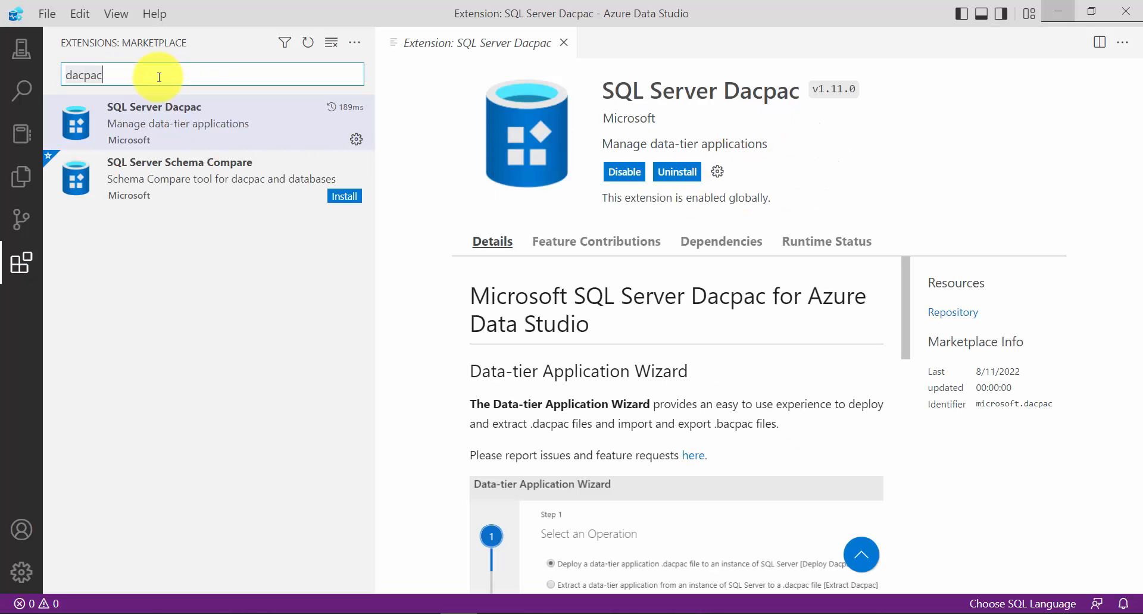
key(BackSpace)
key(BackSpace)
key(BackSpace)
key(BackSpace)
key(BackSpace)
key(BackSpace)
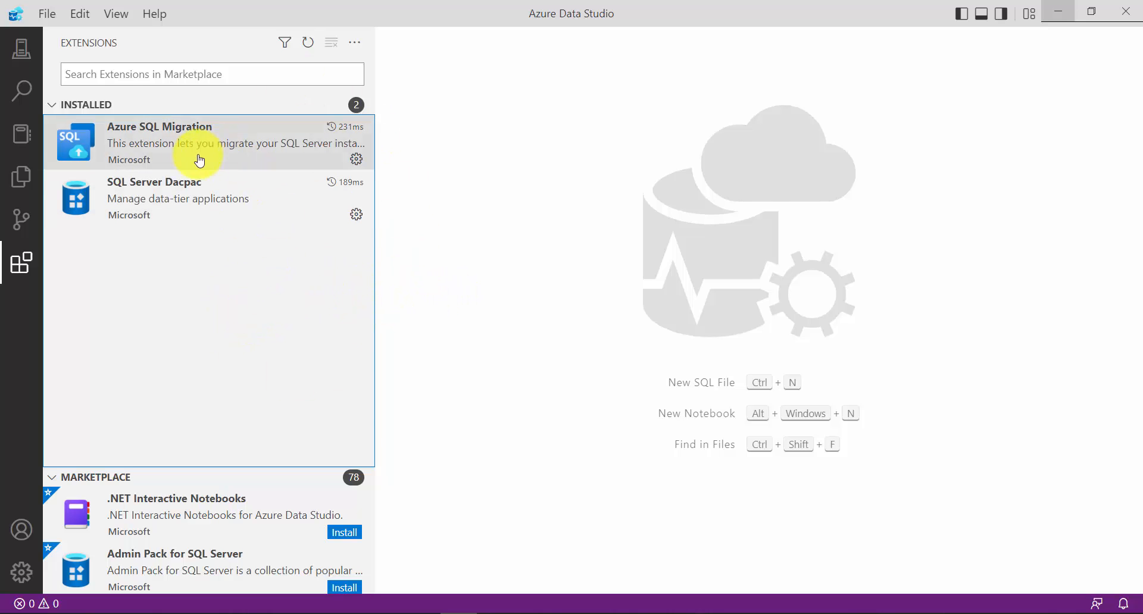
Connect to the Microsoft SQL Server instance localhost\SQLEXPRESS using Windows Authentication, with Trust server certificate enabled
click(23, 48)
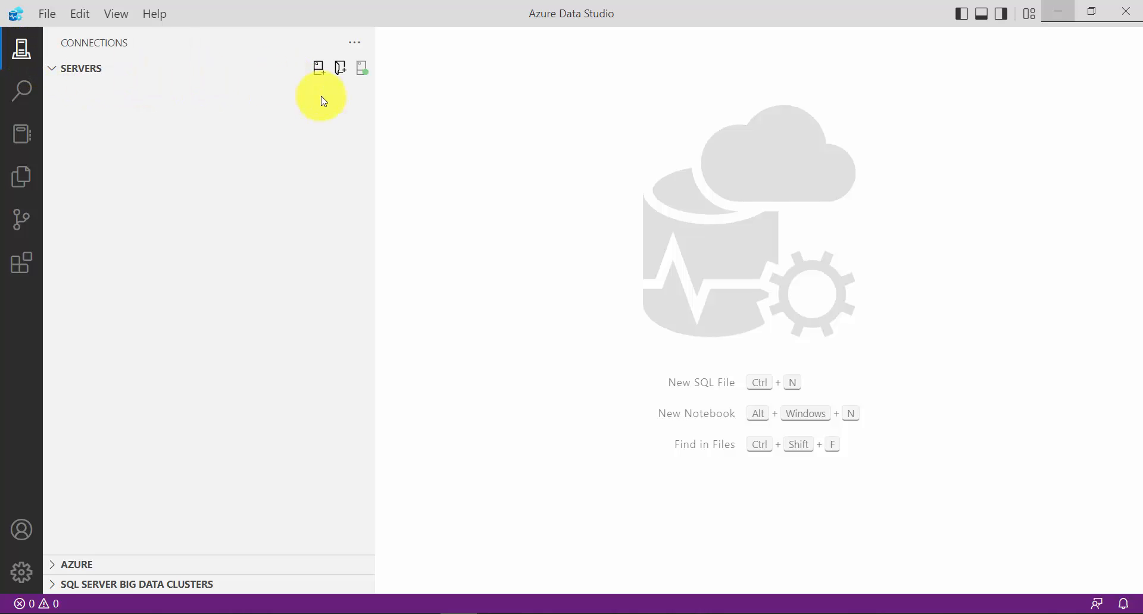
click(318, 75)
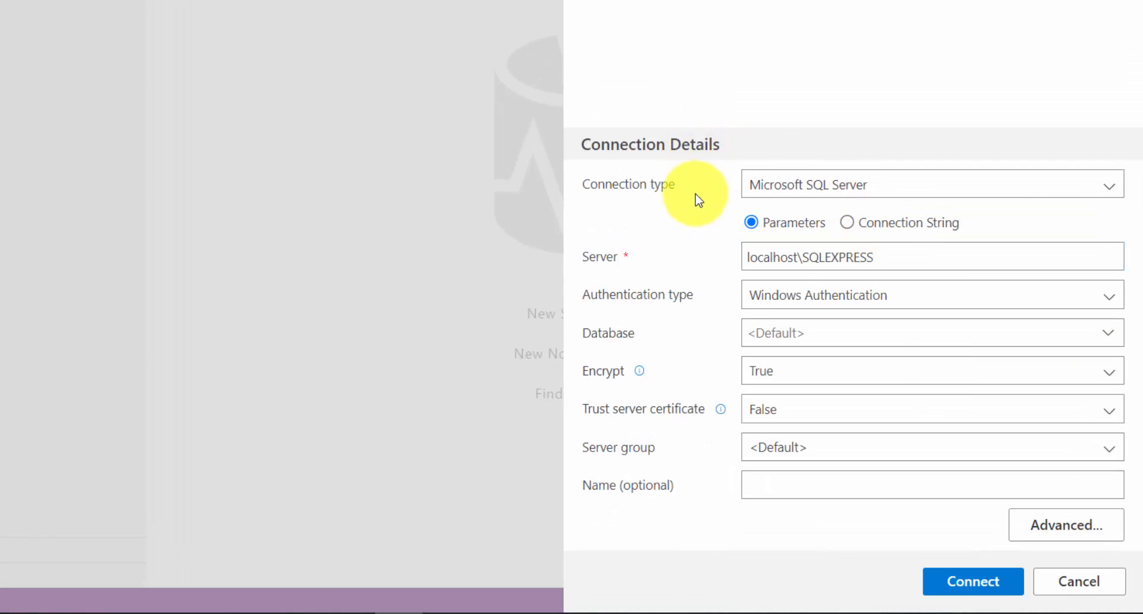
drag(882, 258, 722, 263)
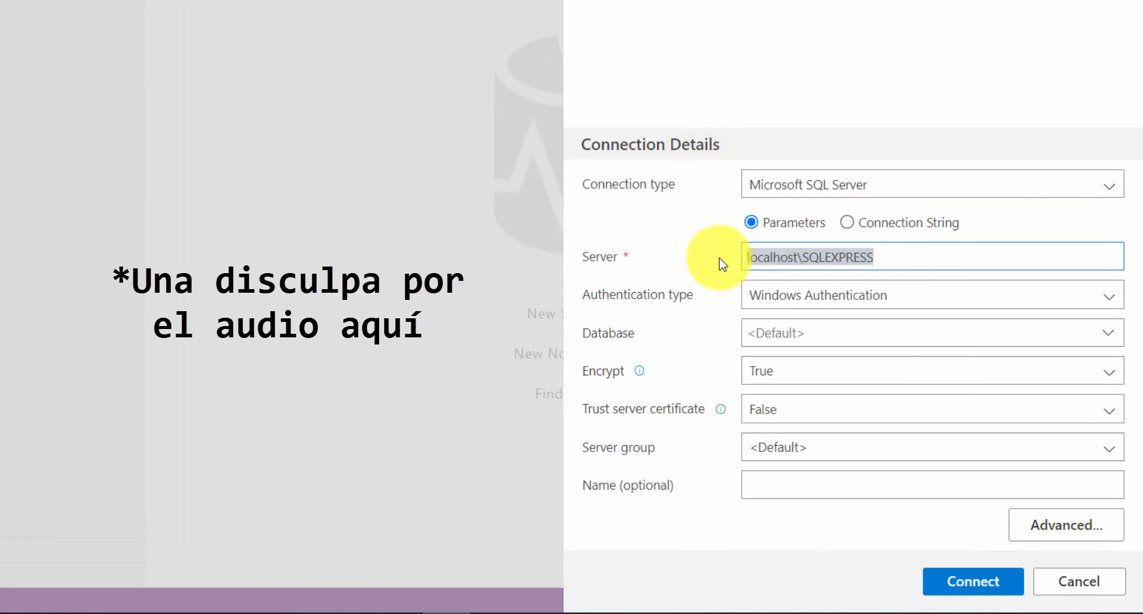
click(713, 256)
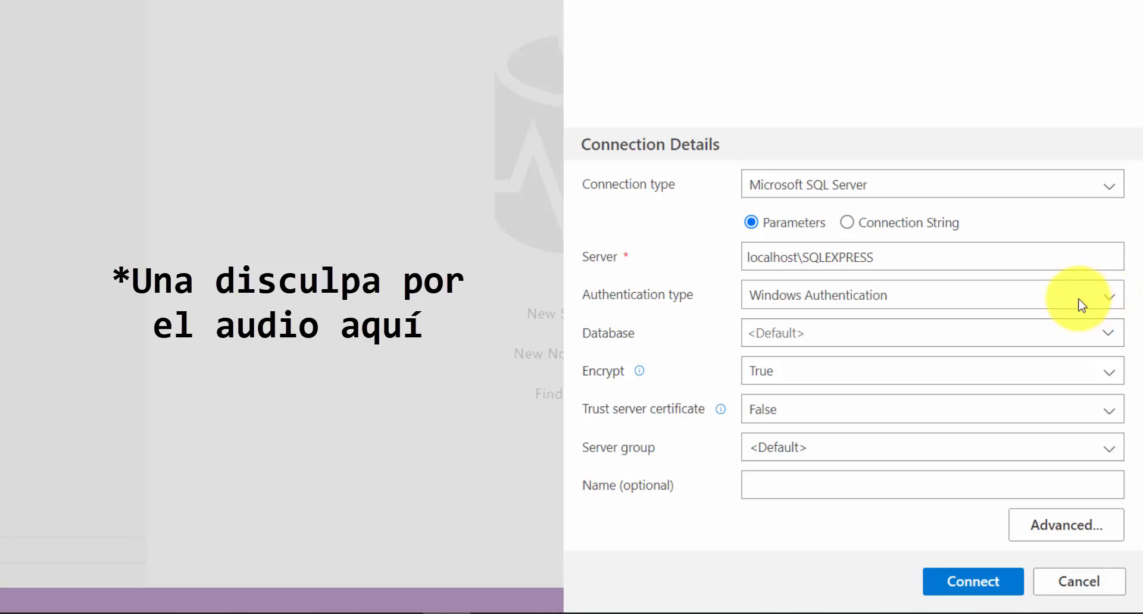
click(842, 297)
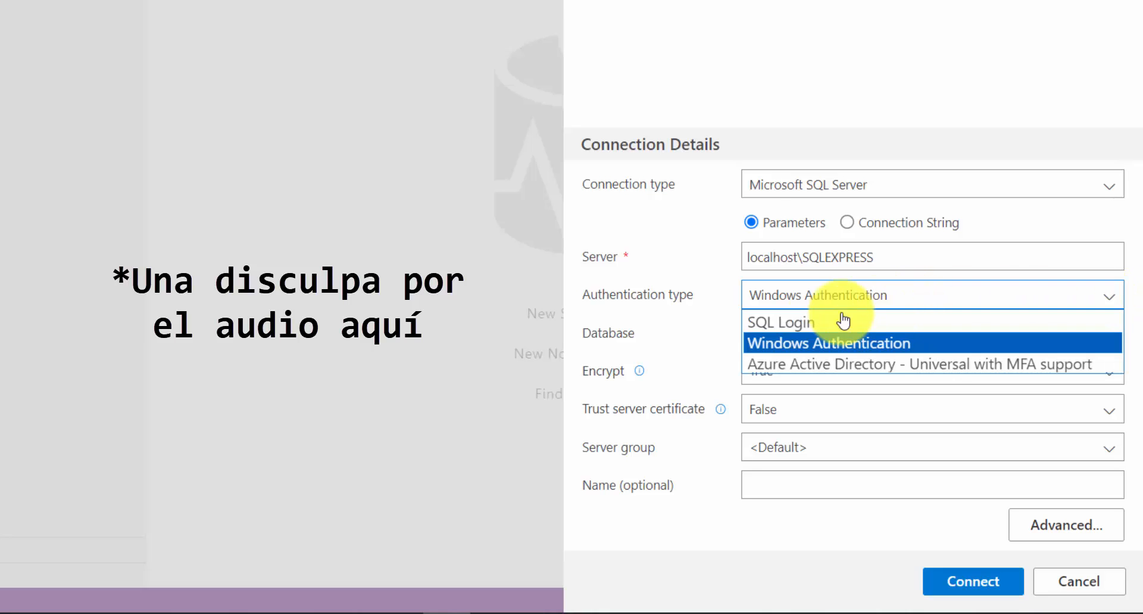
click(730, 294)
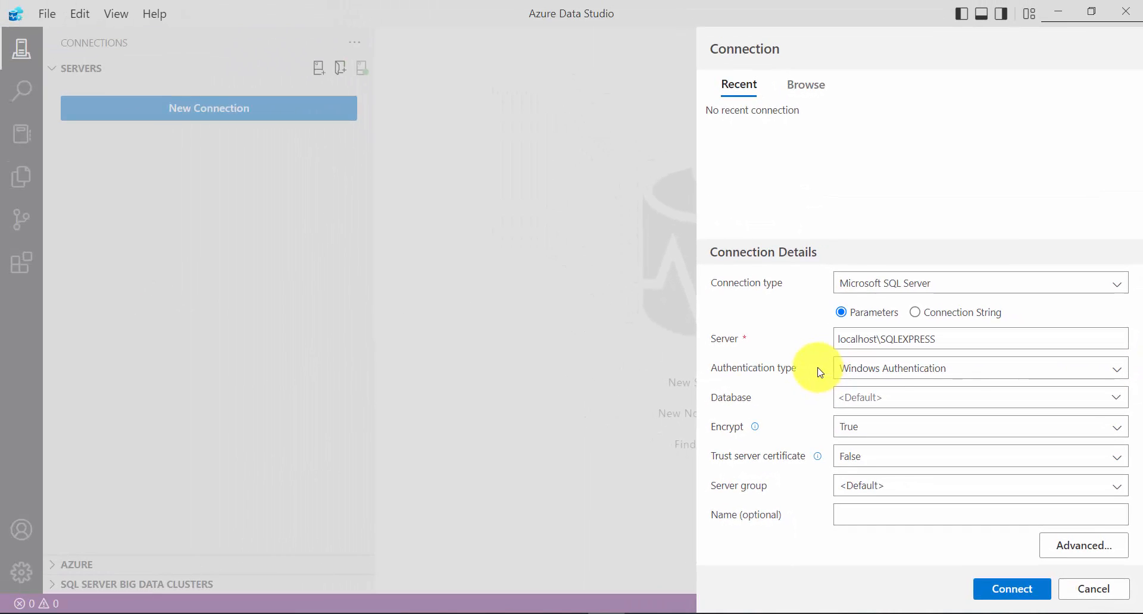
click(1012, 589)
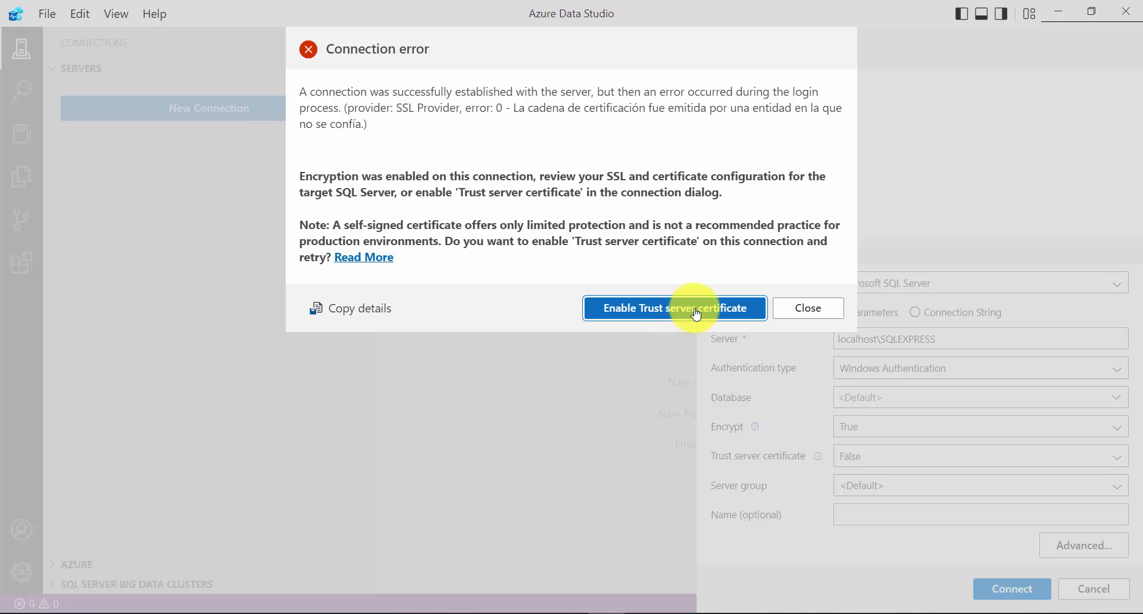
click(696, 314)
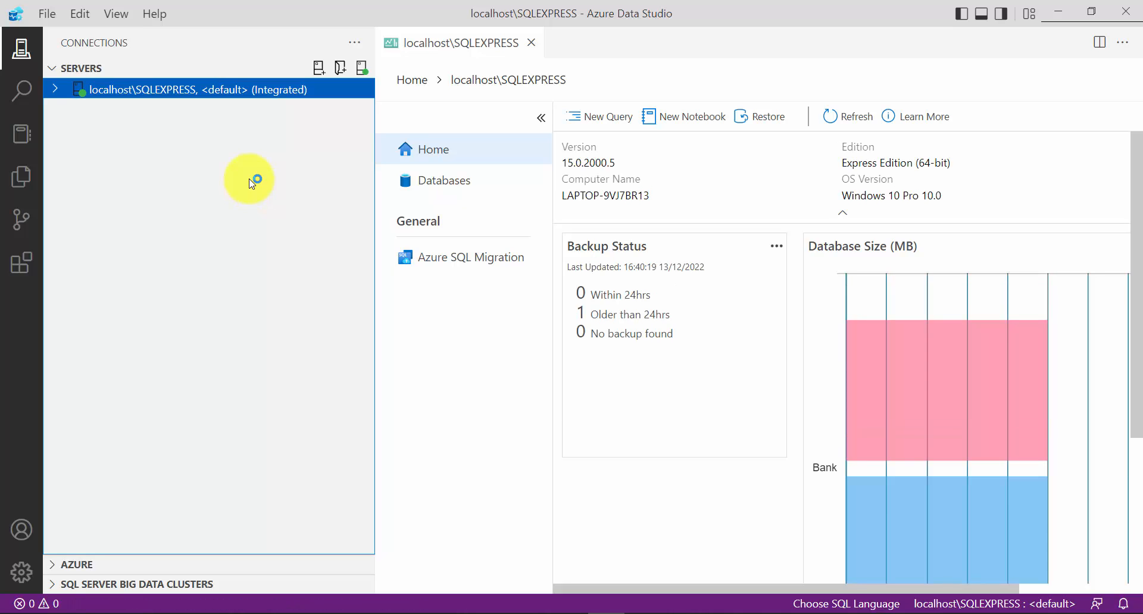
Examine the Bank database under the SQLEXPRESS server and the Azure SQL Migration page, and close the server dashboard
click(56, 91)
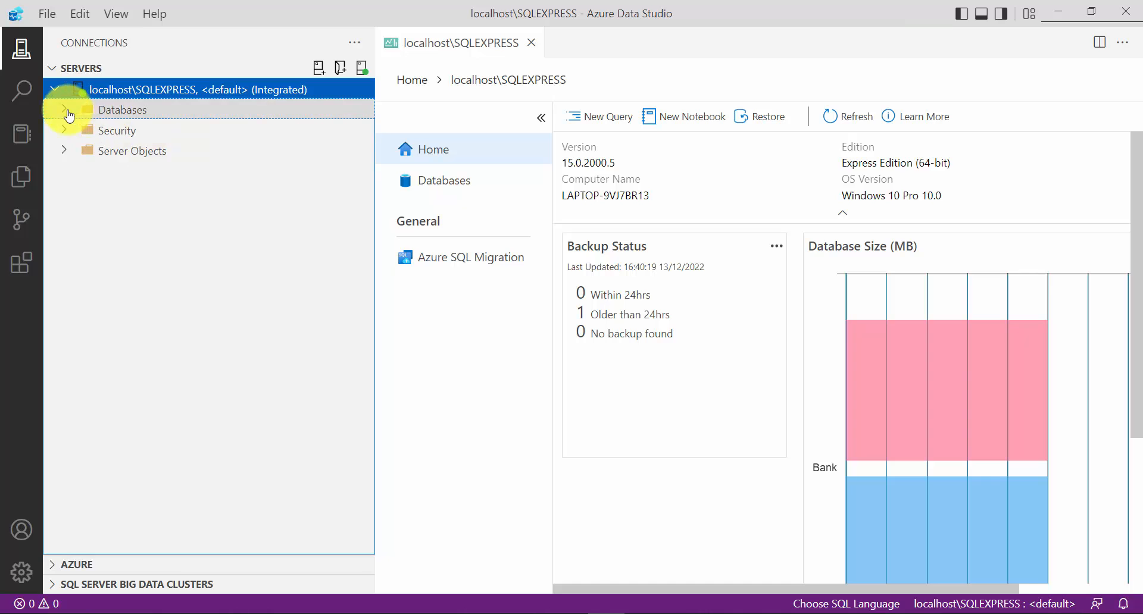
click(66, 111)
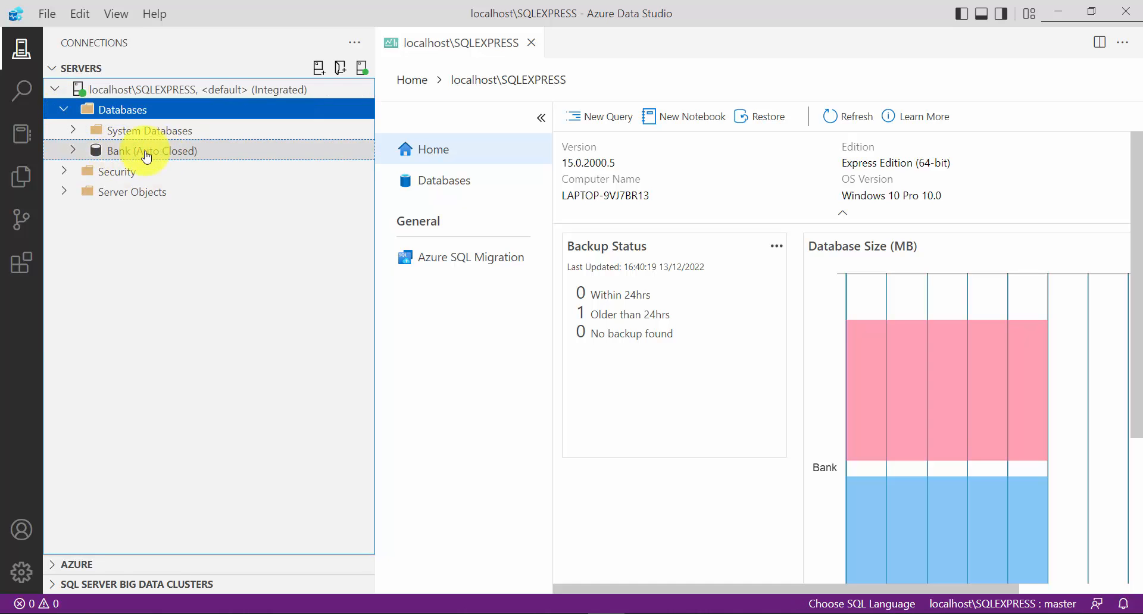
click(139, 153)
click(470, 258)
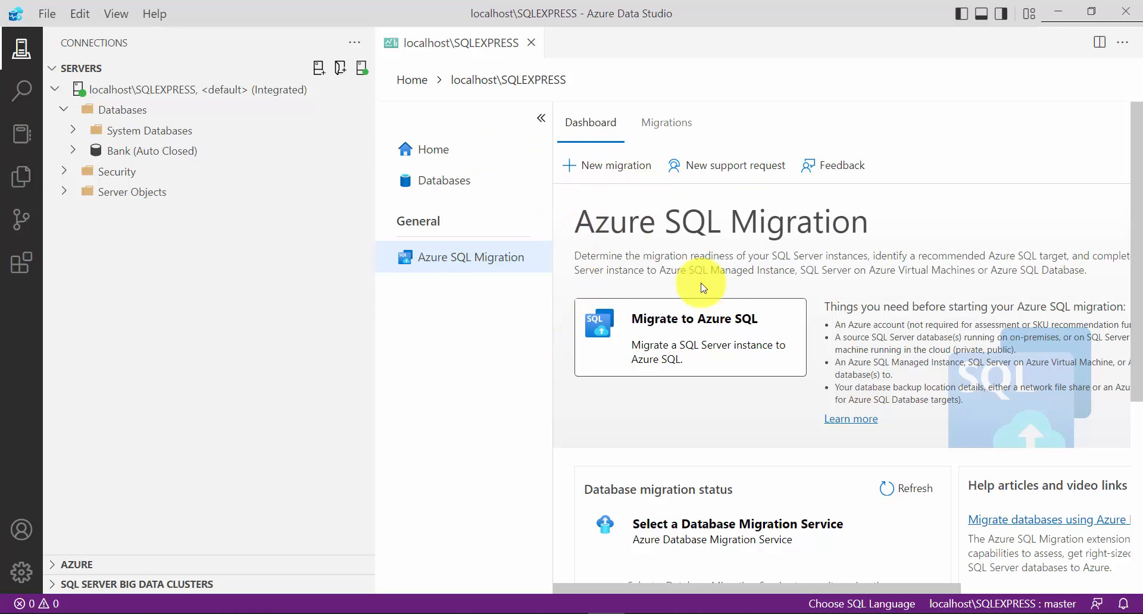
scroll(834, 333, down, 5)
scroll(849, 337, up, 5)
click(532, 45)
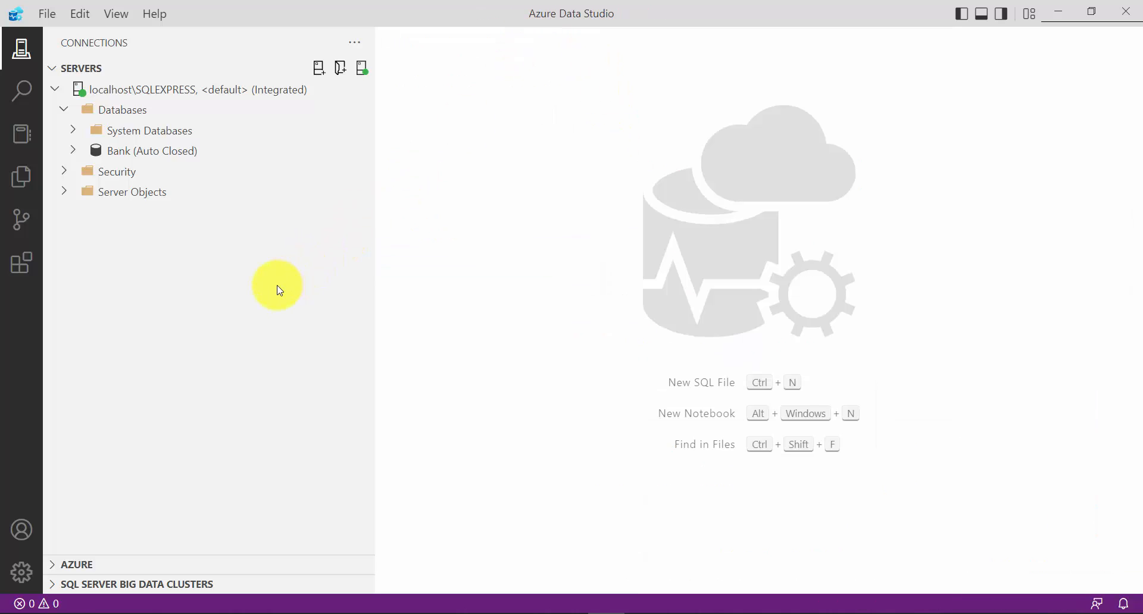
click(161, 266)
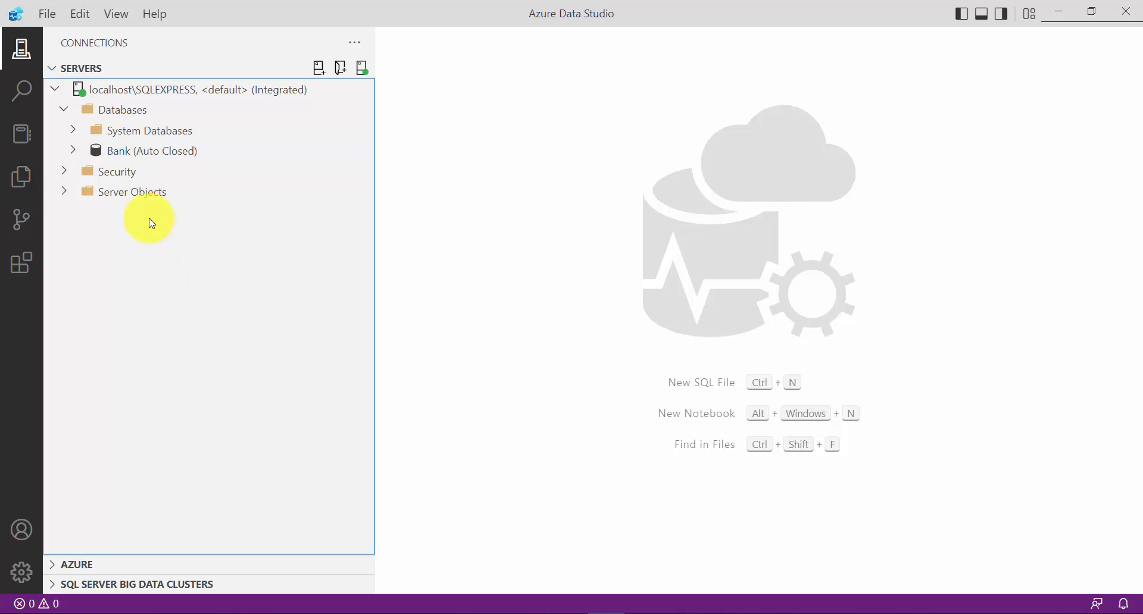
click(56, 93)
click(57, 94)
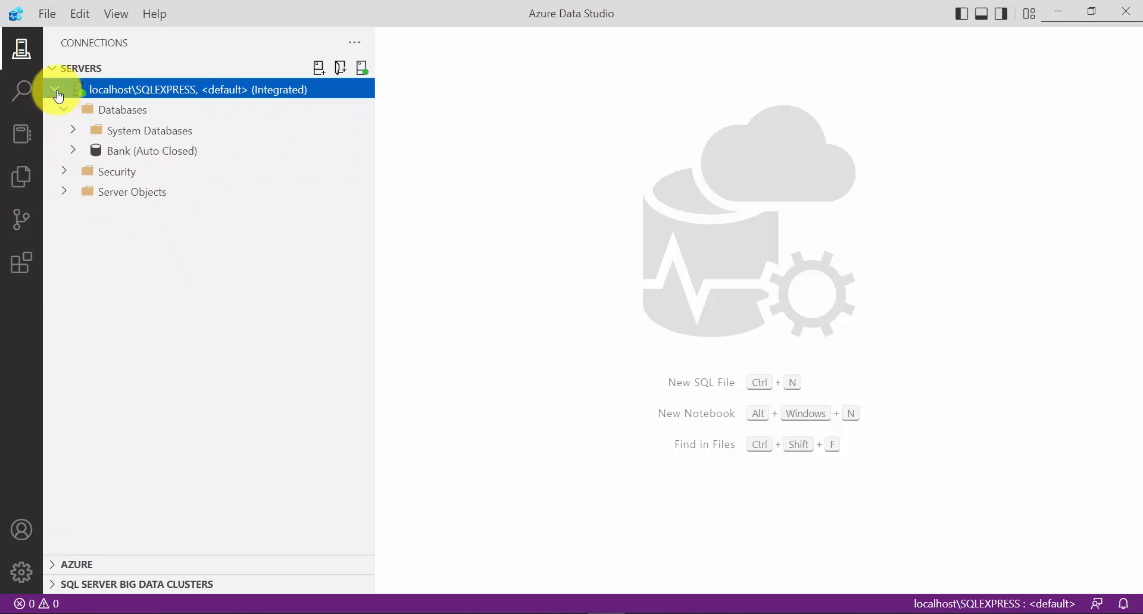
Start a new connection, switch to the Azure portal, and copy the server name of the bankapp SQL server from Initial-subscription's resources
click(319, 68)
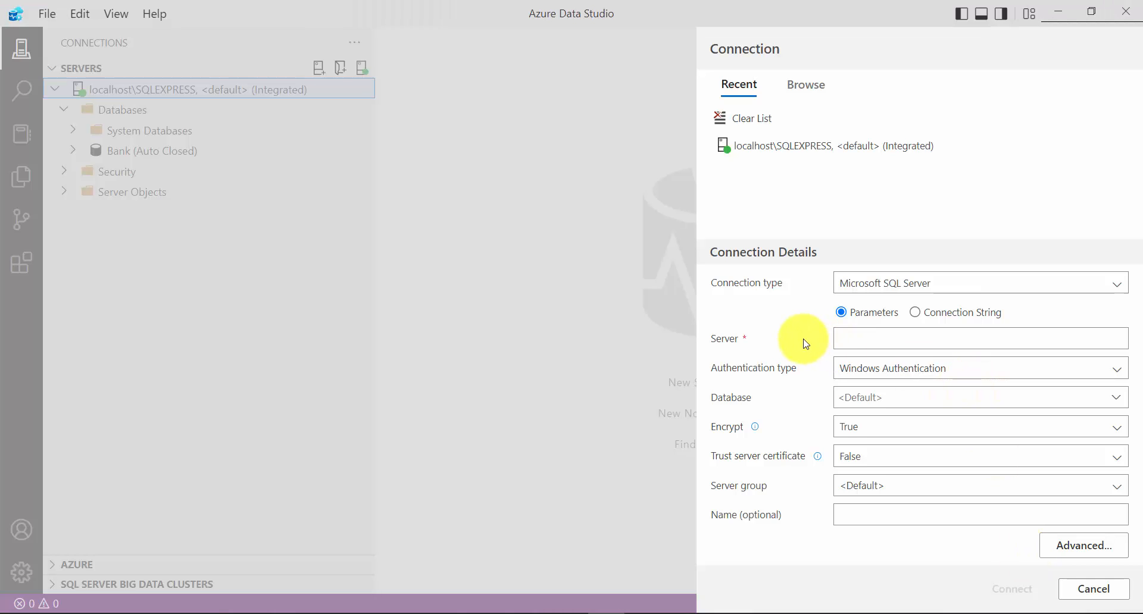
click(855, 340)
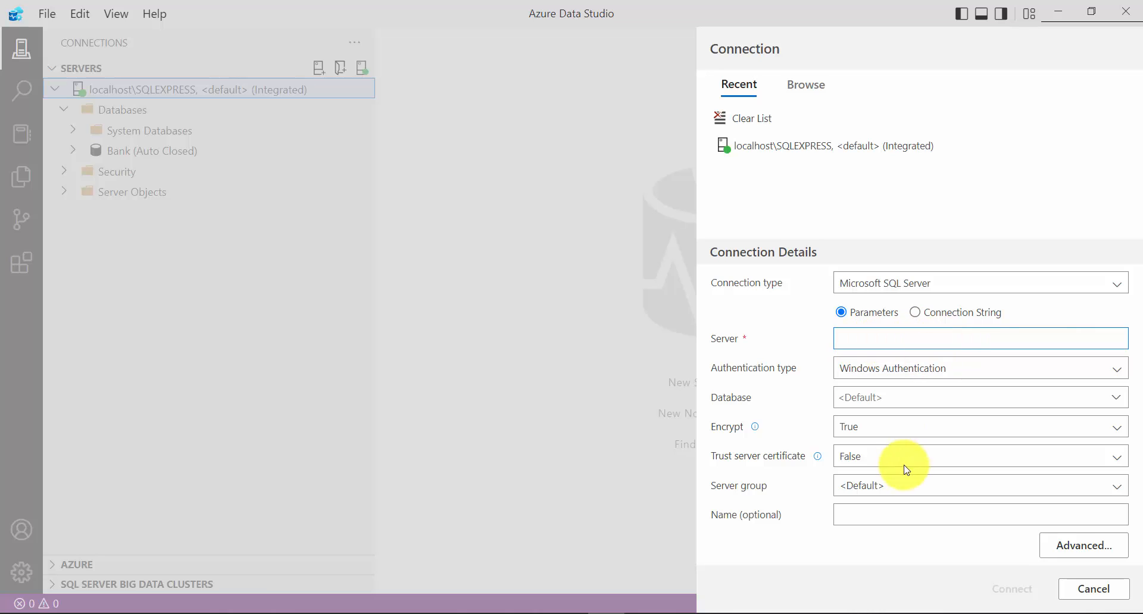
key(alt+Tab)
key(alt+Tab)
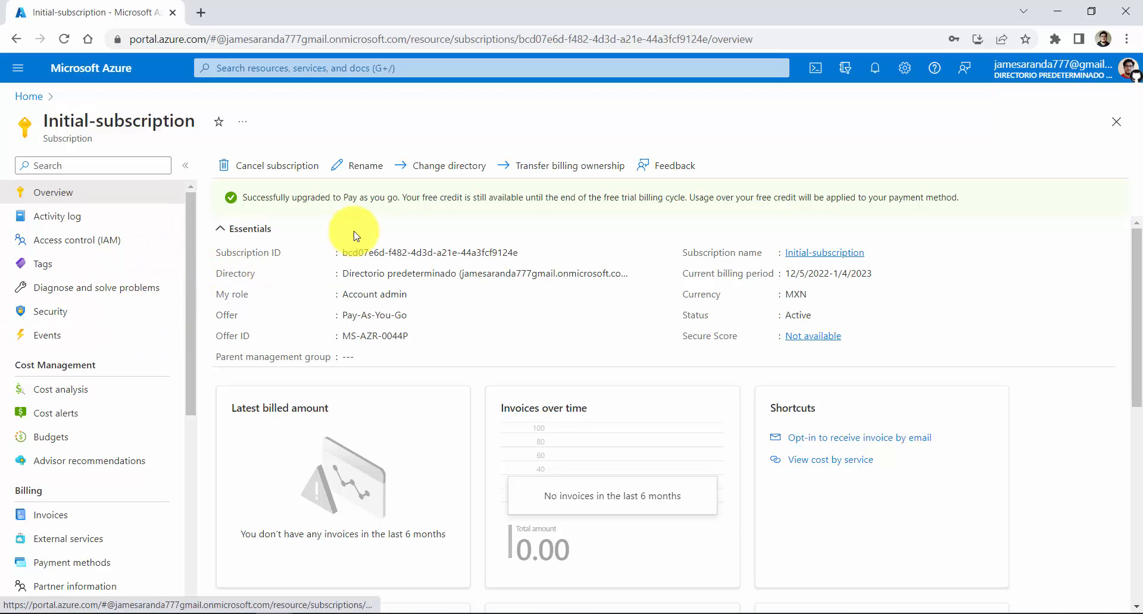
scroll(107, 330, down, 6)
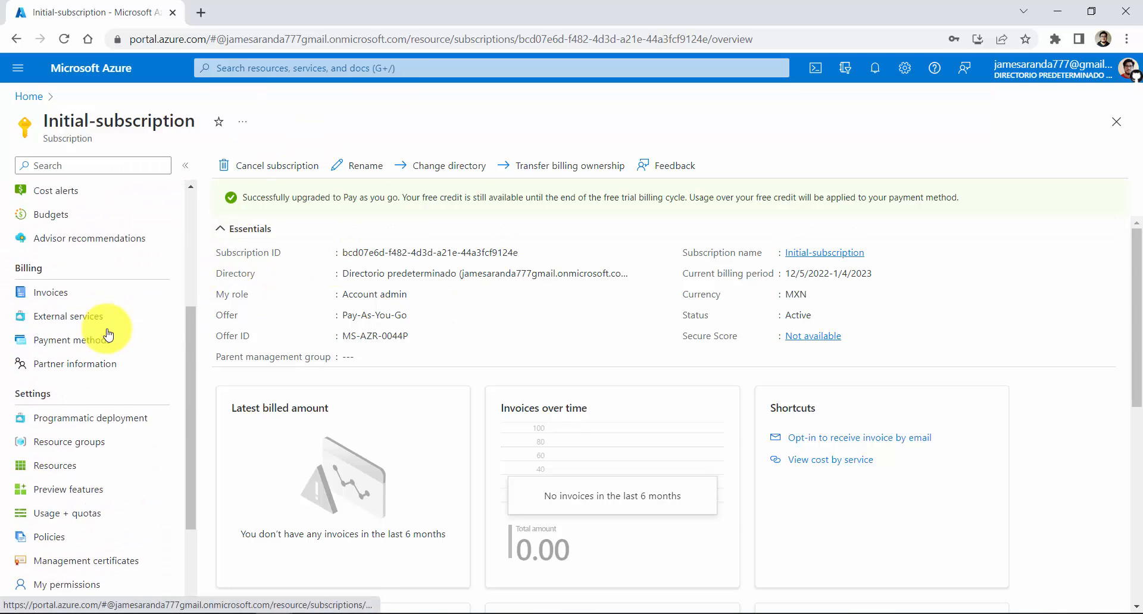
click(82, 337)
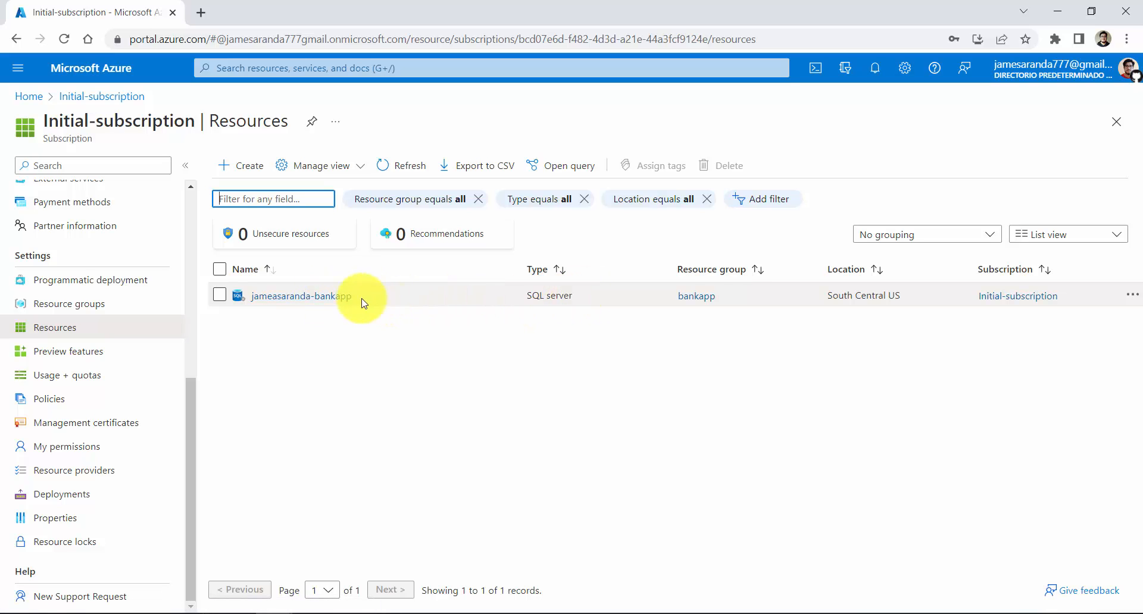
click(328, 298)
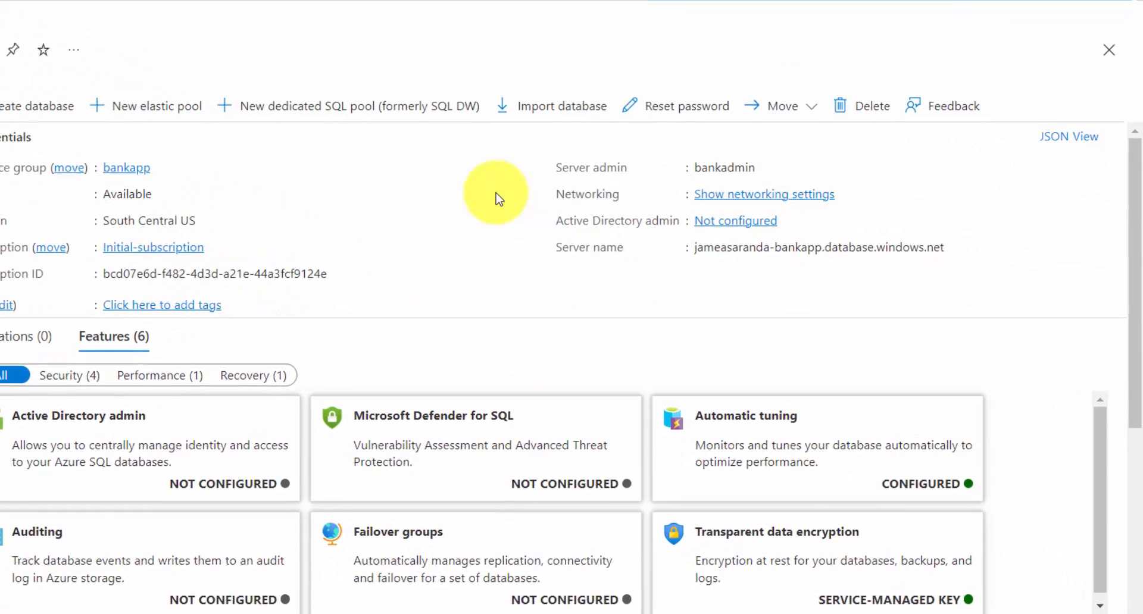
mouse_move(816, 250)
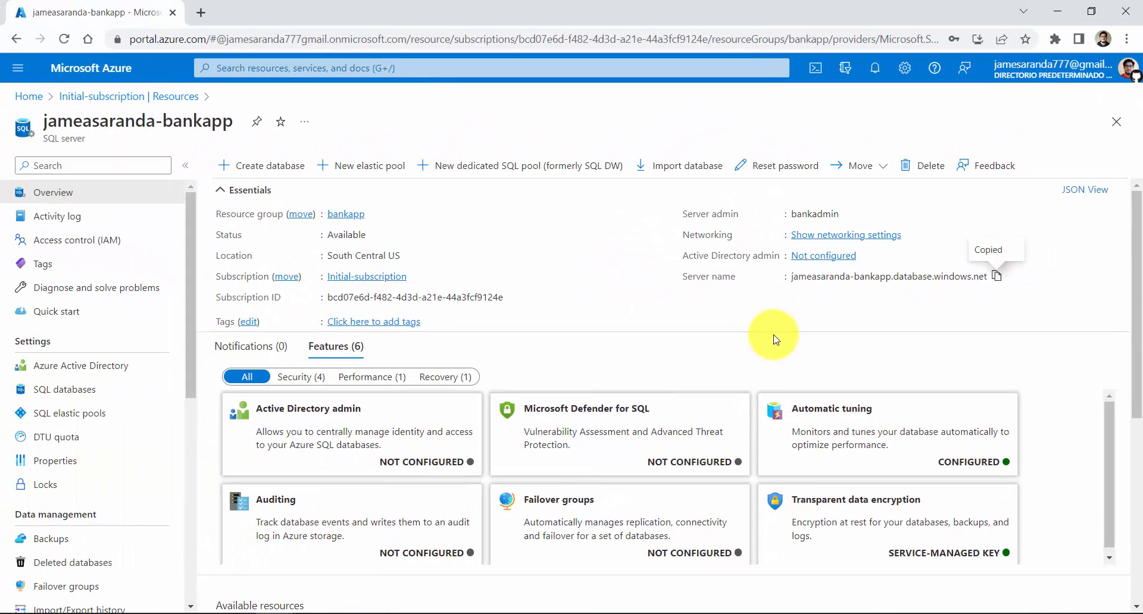
In Azure Data Studio, connect to the copied Azure server name using SQL Login, user name bankadmin and the account password
key(alt+Tab)
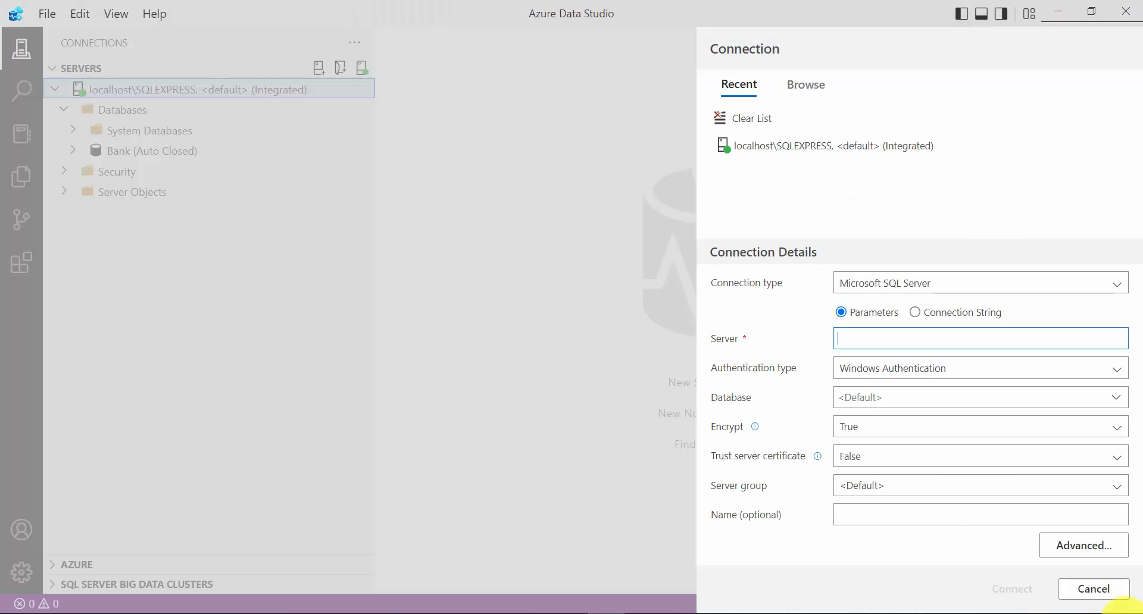
text(jameasaranda-bankapp.database.windows.net)
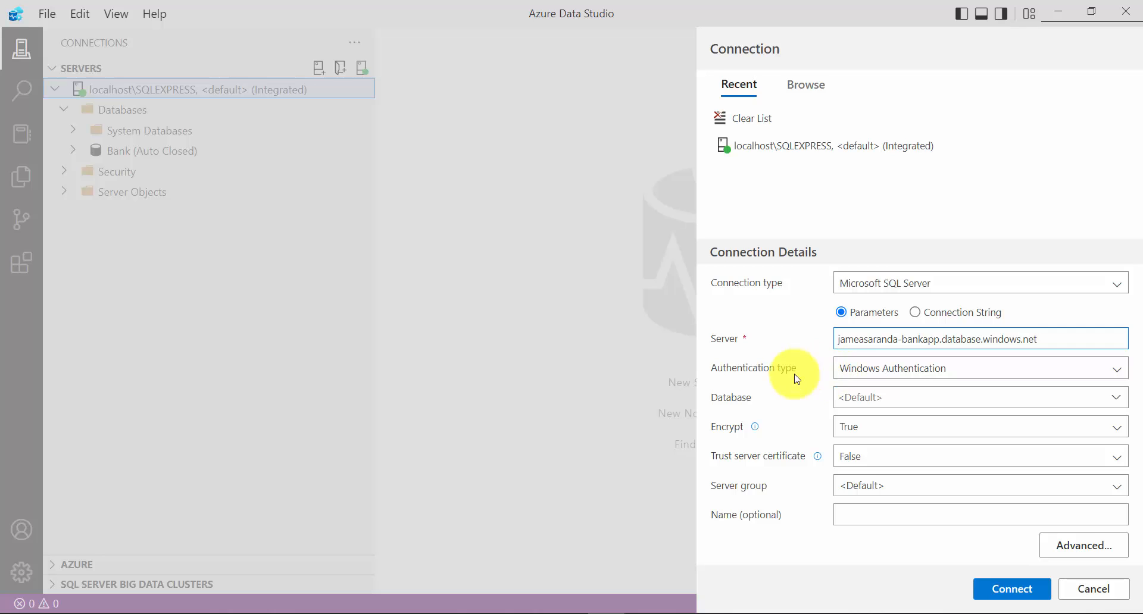
click(1107, 369)
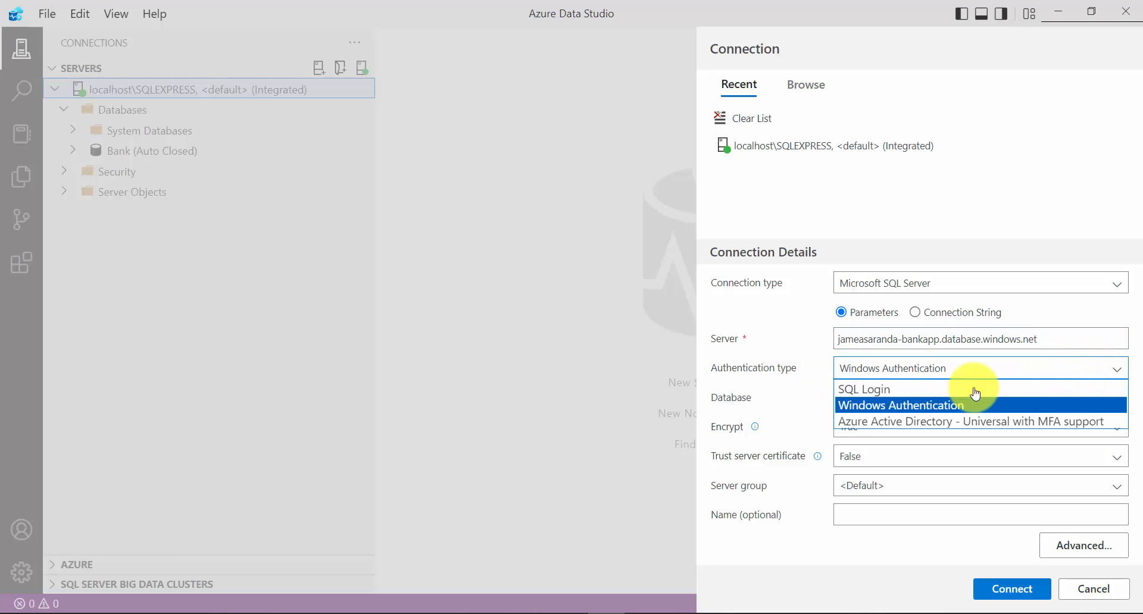
click(869, 390)
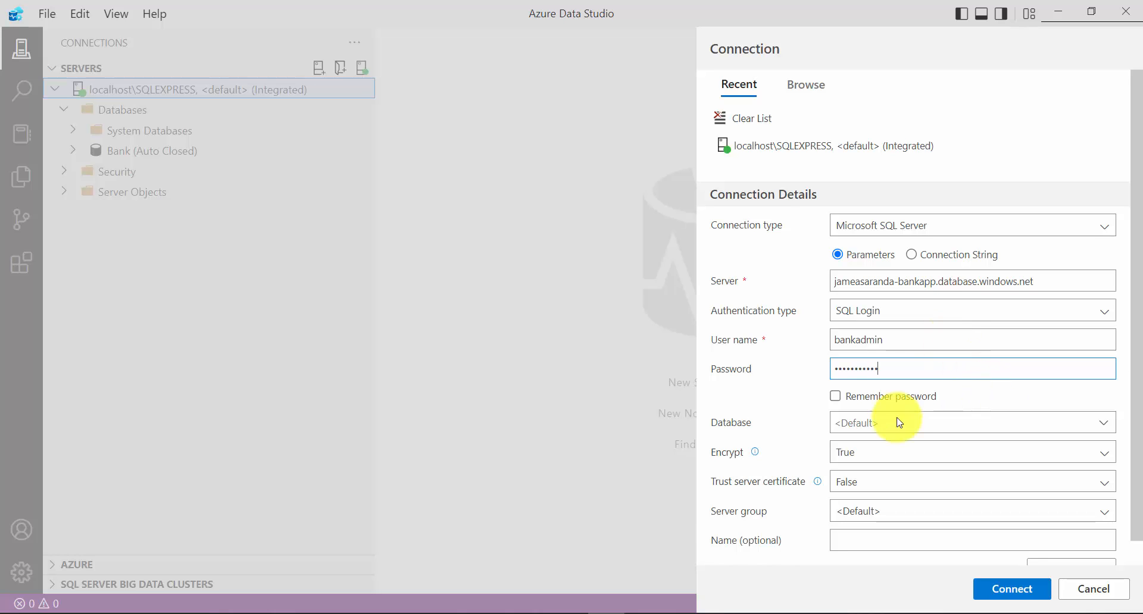
click(1012, 589)
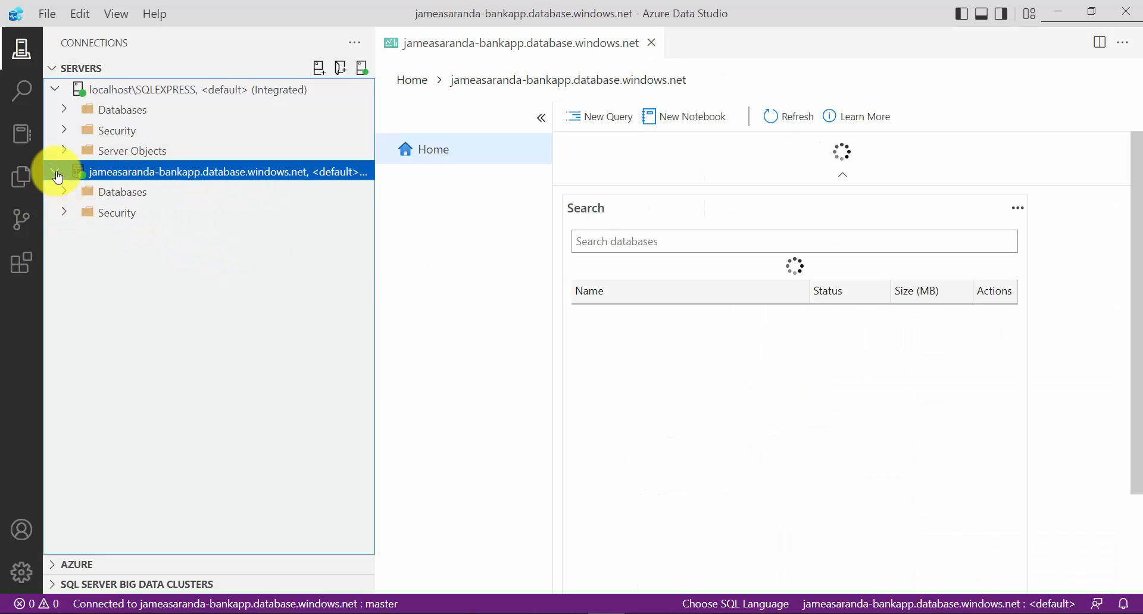
Expand the Azure server's Databases folder to check its contents, and close the server dashboard
click(70, 196)
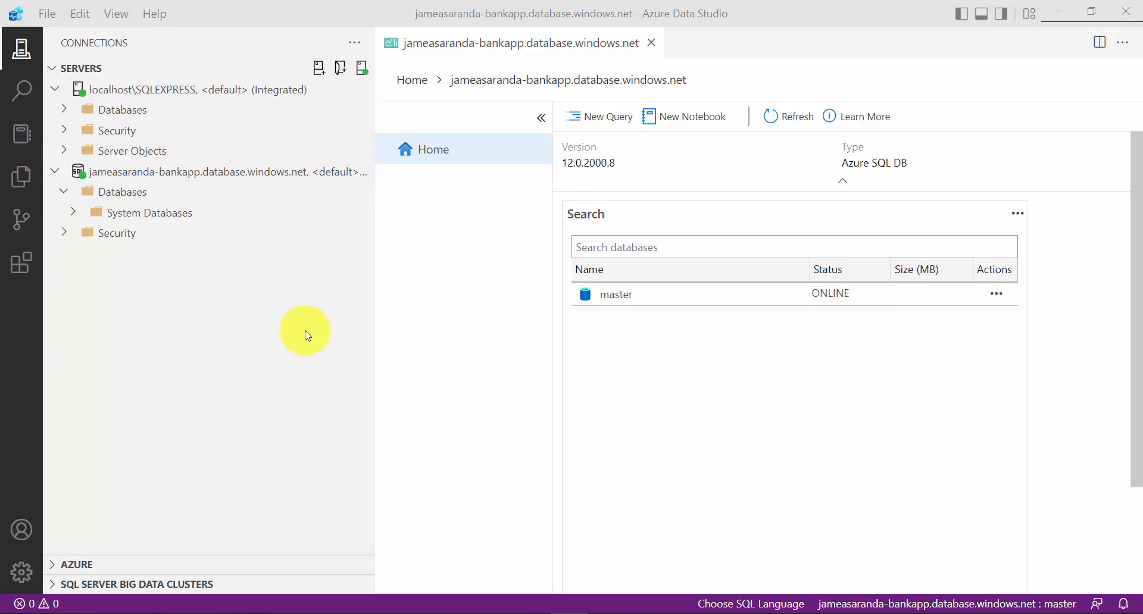
click(269, 305)
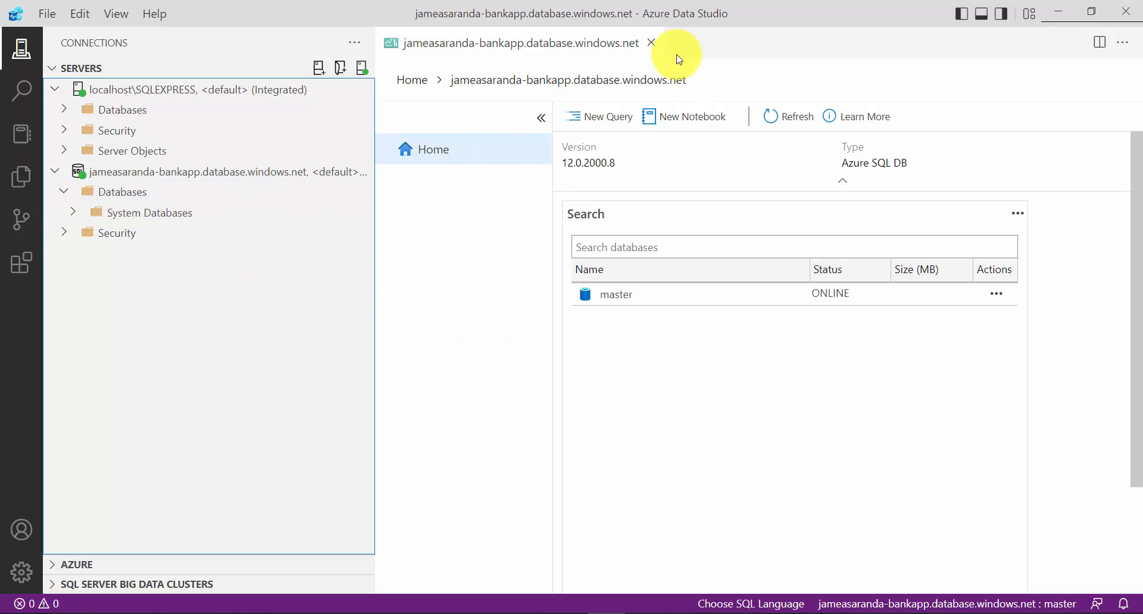
click(652, 42)
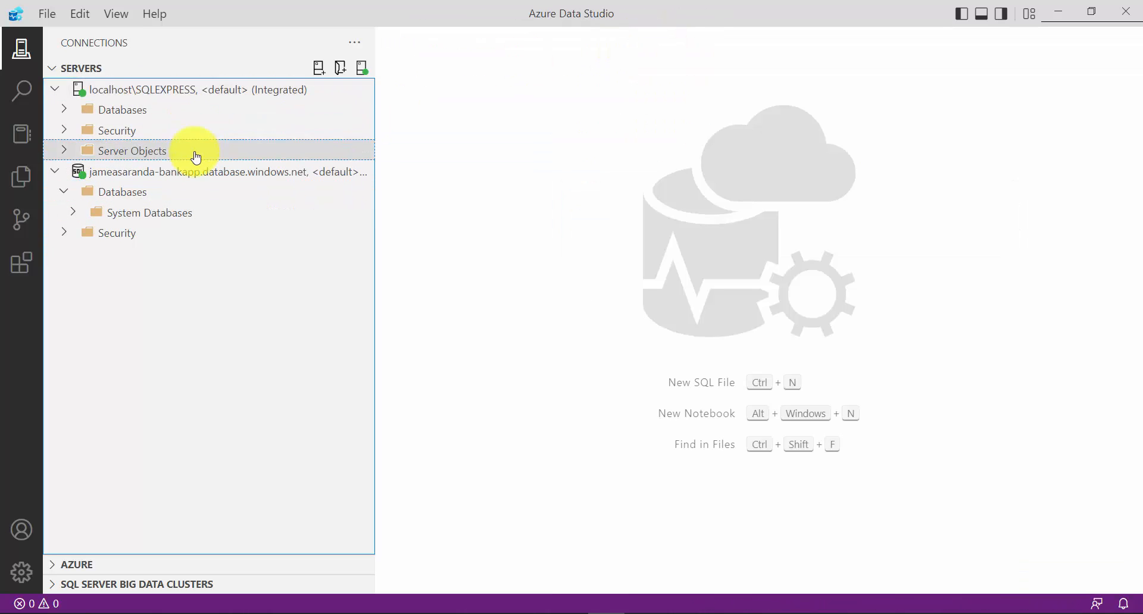
Check the SQLEXPRESS server's available commands for the Data-tier Application Wizard and view the installed SQL Server Dacpac extension
right_click(203, 99)
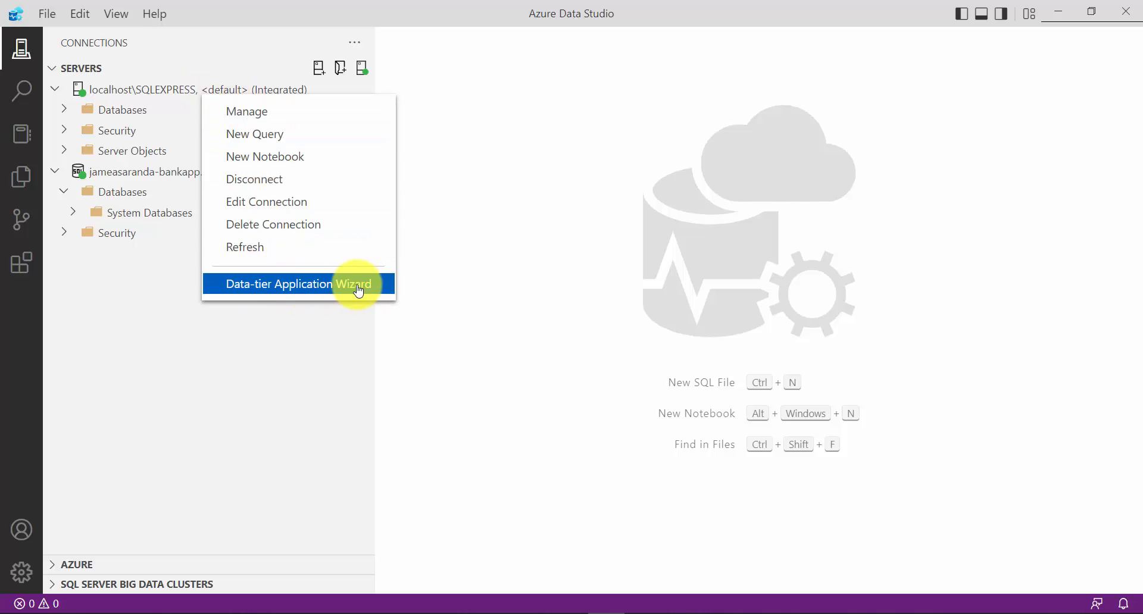
click(150, 291)
click(18, 269)
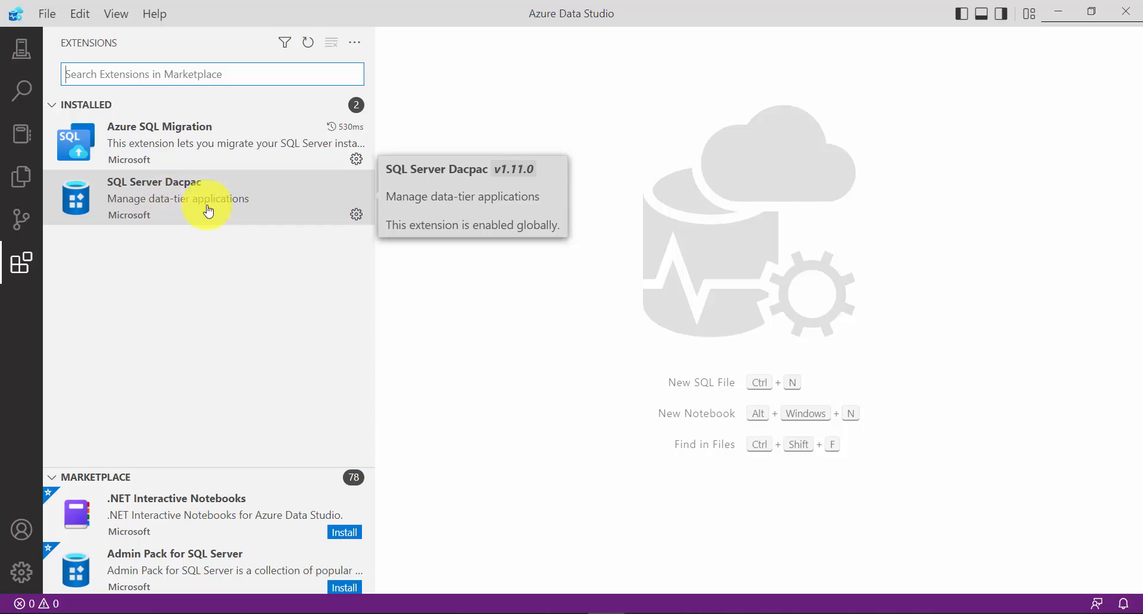
click(22, 51)
Launch the Data-tier Application Wizard on localhost\SQLEXPRESS, choose the Export Bacpac operation, and continue to its settings
right_click(182, 95)
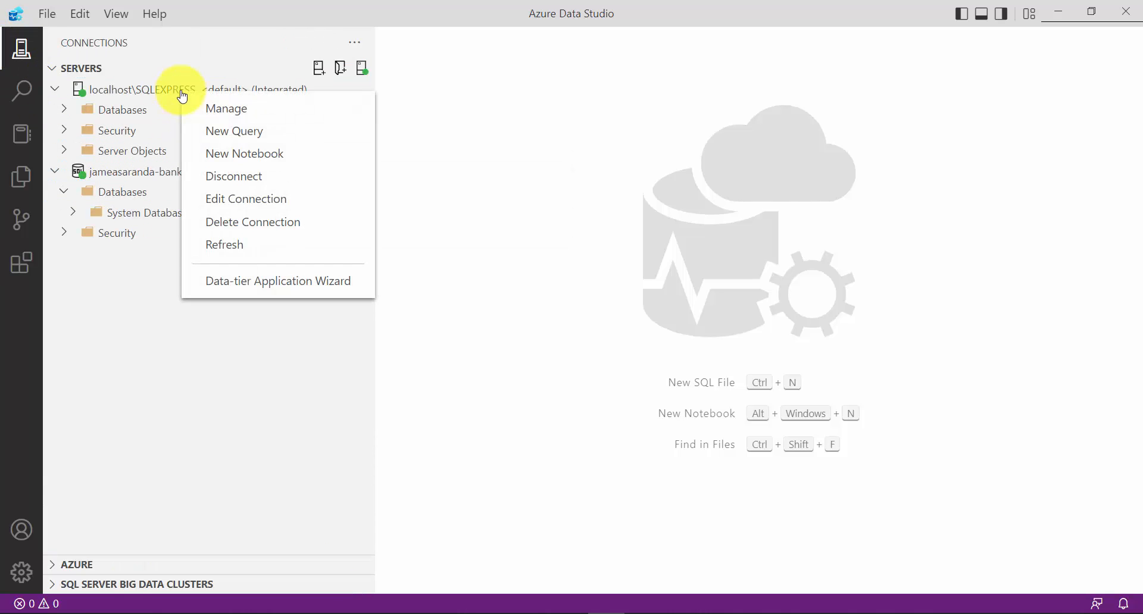
click(287, 283)
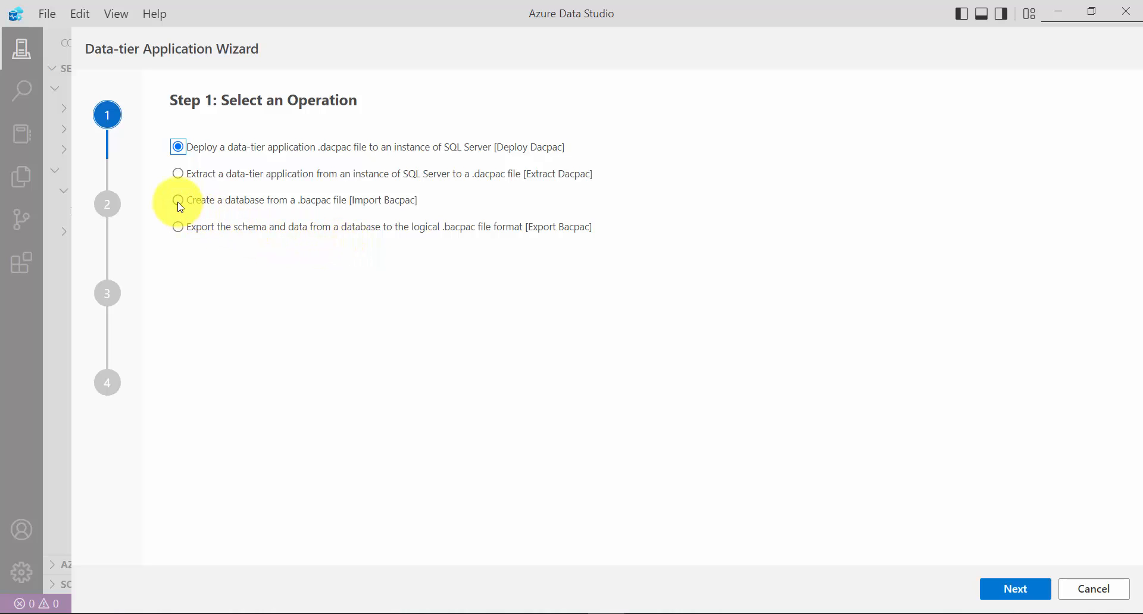
click(181, 233)
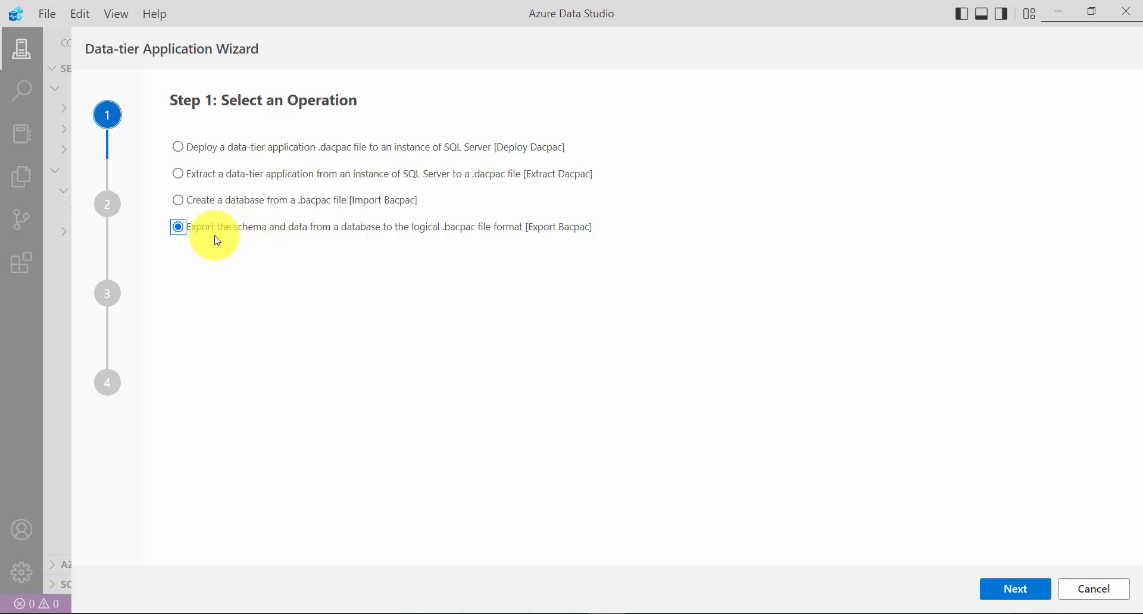
click(1013, 588)
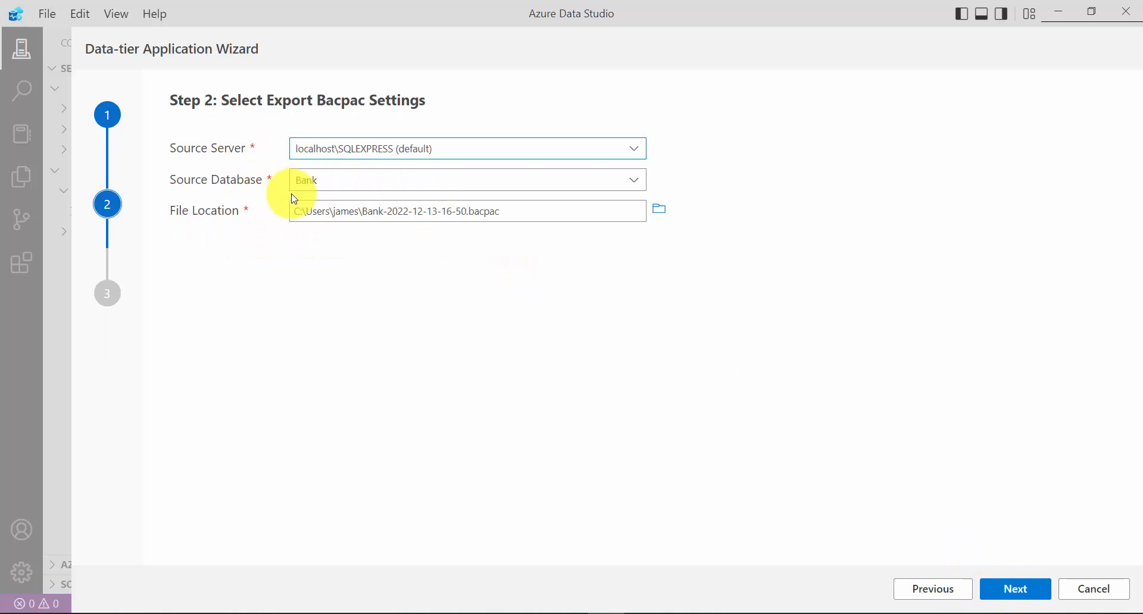
click(635, 184)
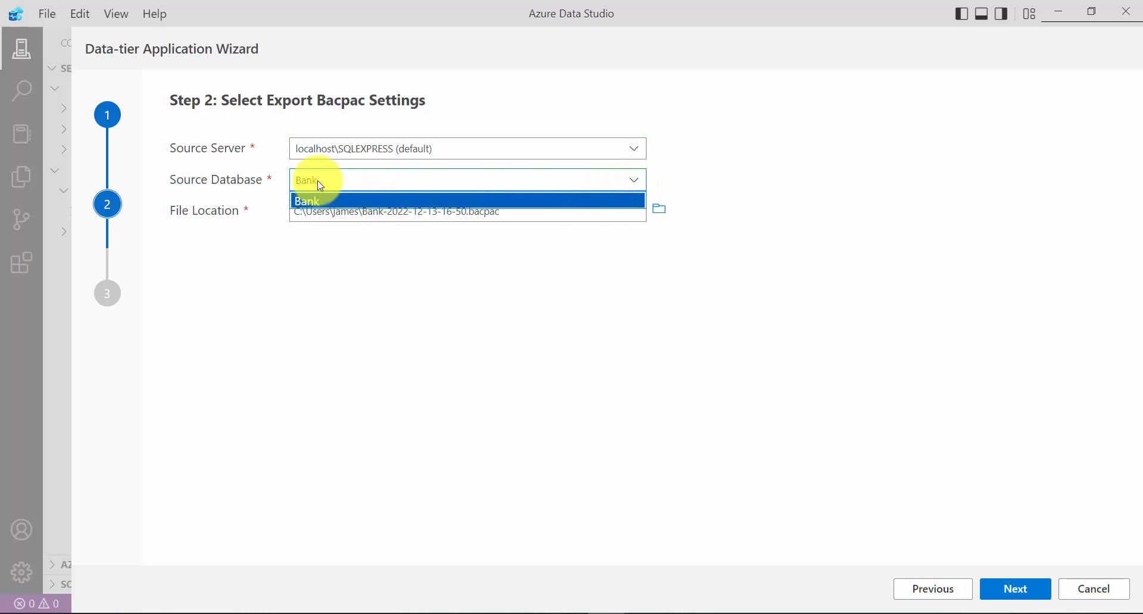
click(323, 200)
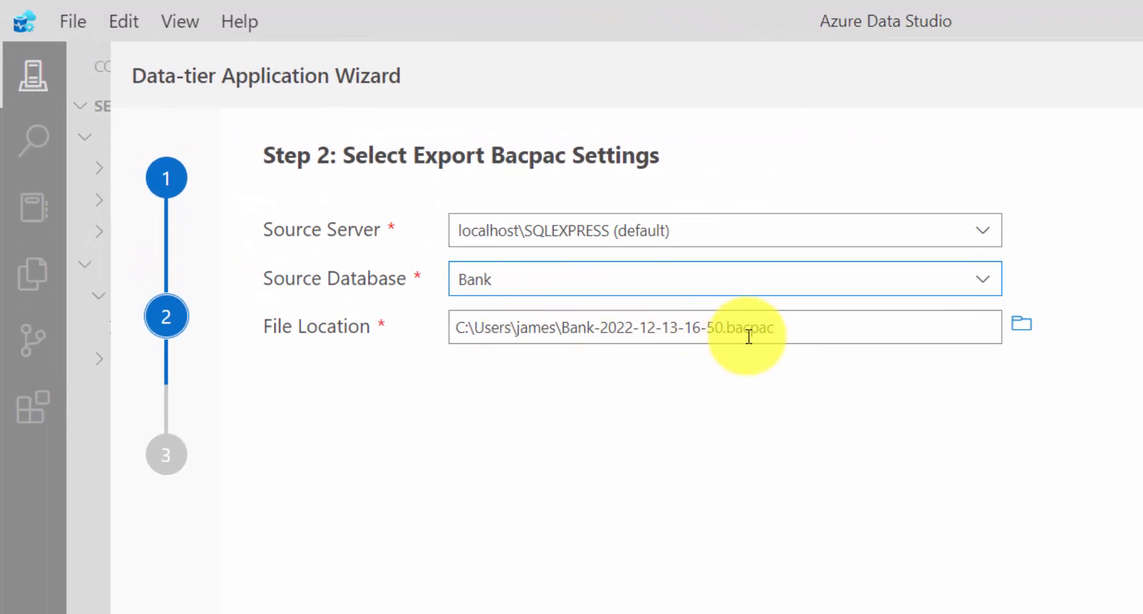
click(809, 333)
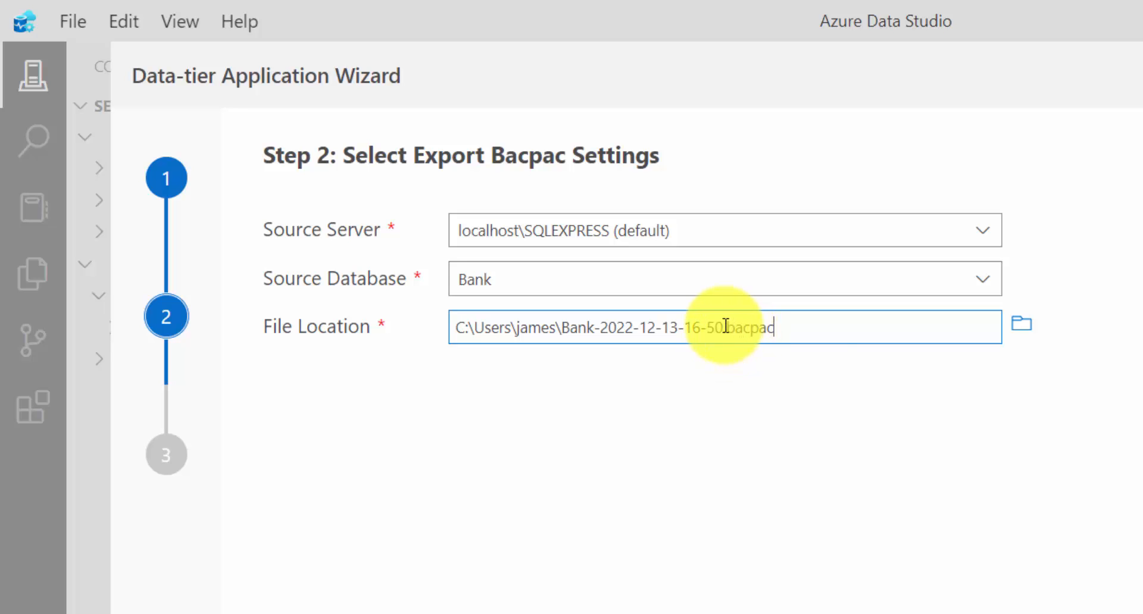
drag(724, 328, 806, 337)
click(786, 329)
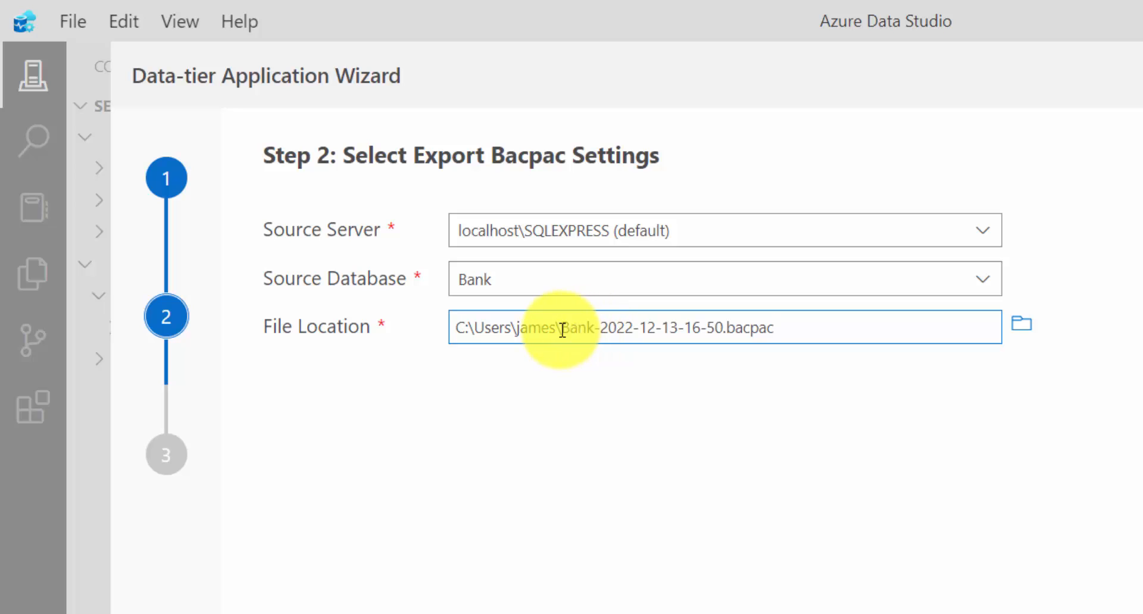
drag(563, 330, 714, 332)
click(723, 330)
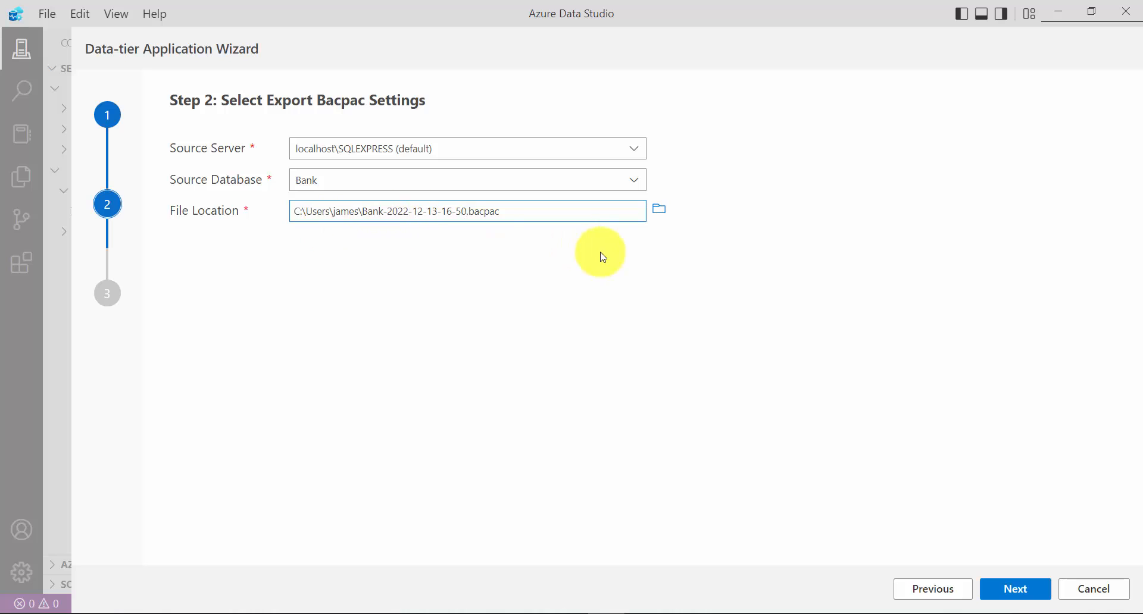
Continue to the export summary, run the bacpac export, and check its task entry
click(1031, 590)
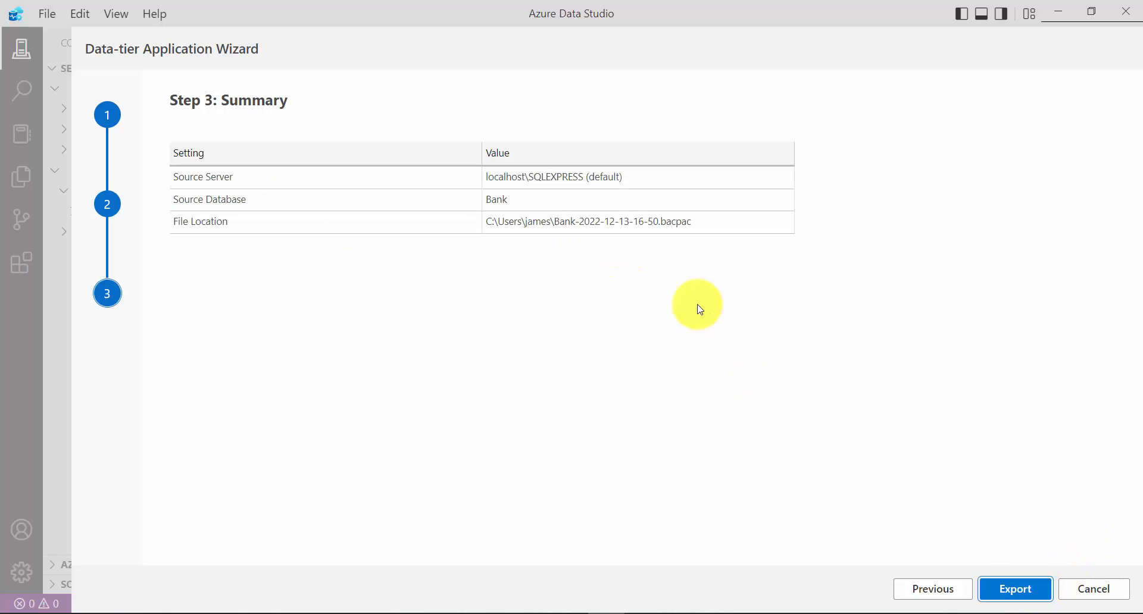
click(1016, 591)
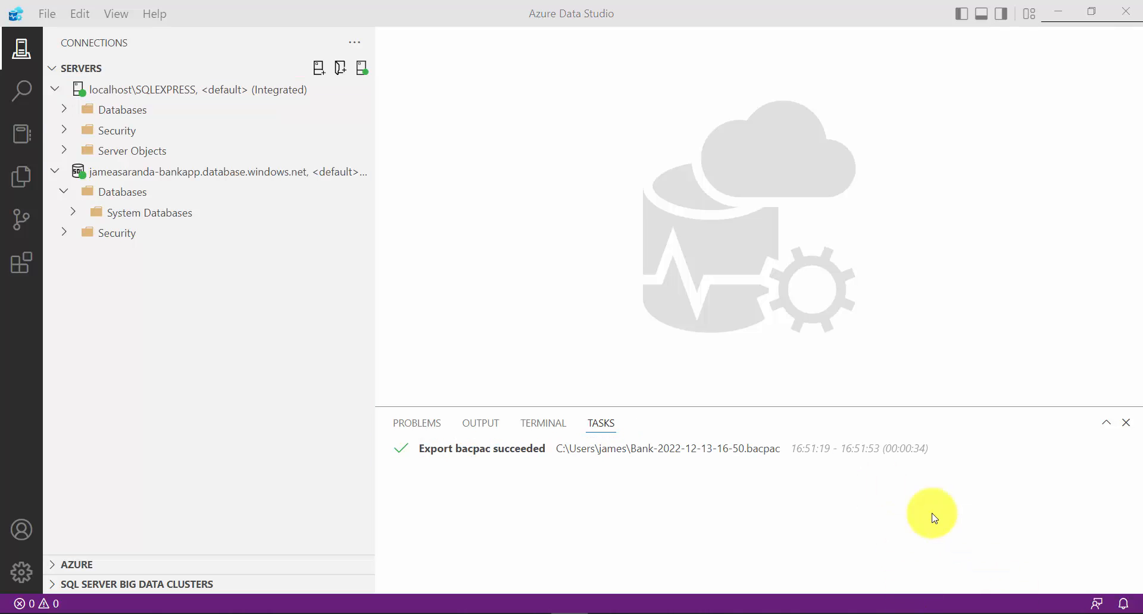
click(643, 493)
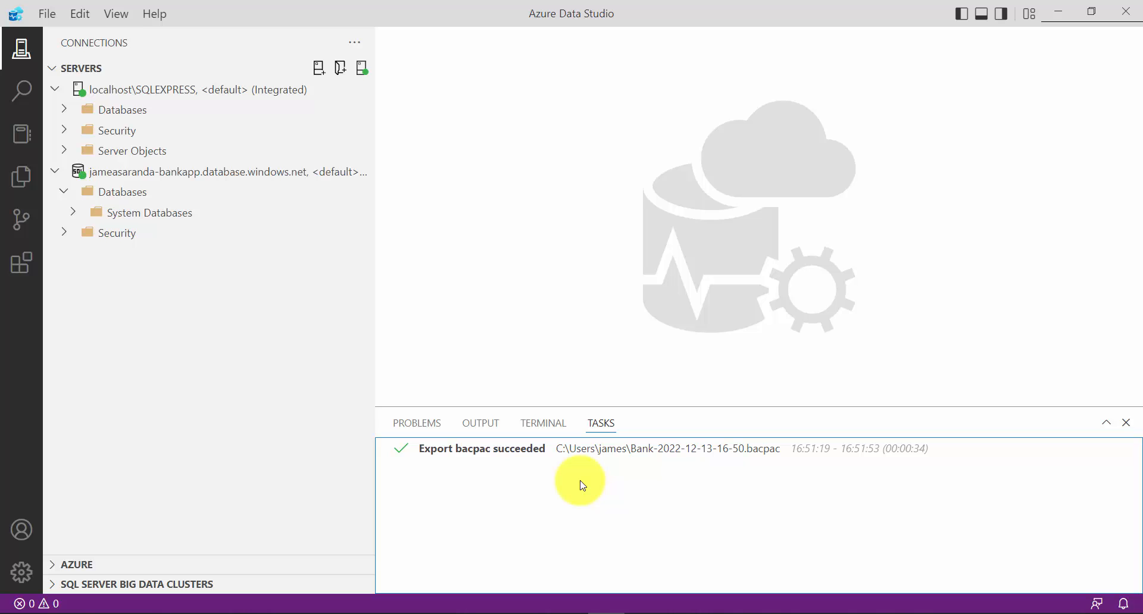
click(502, 456)
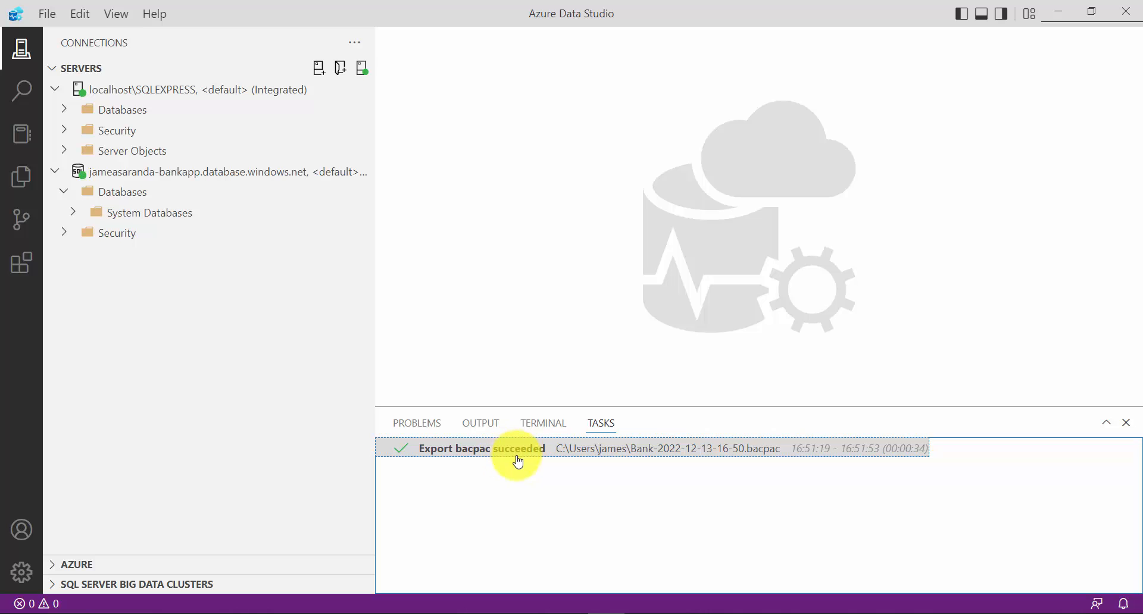
click(523, 480)
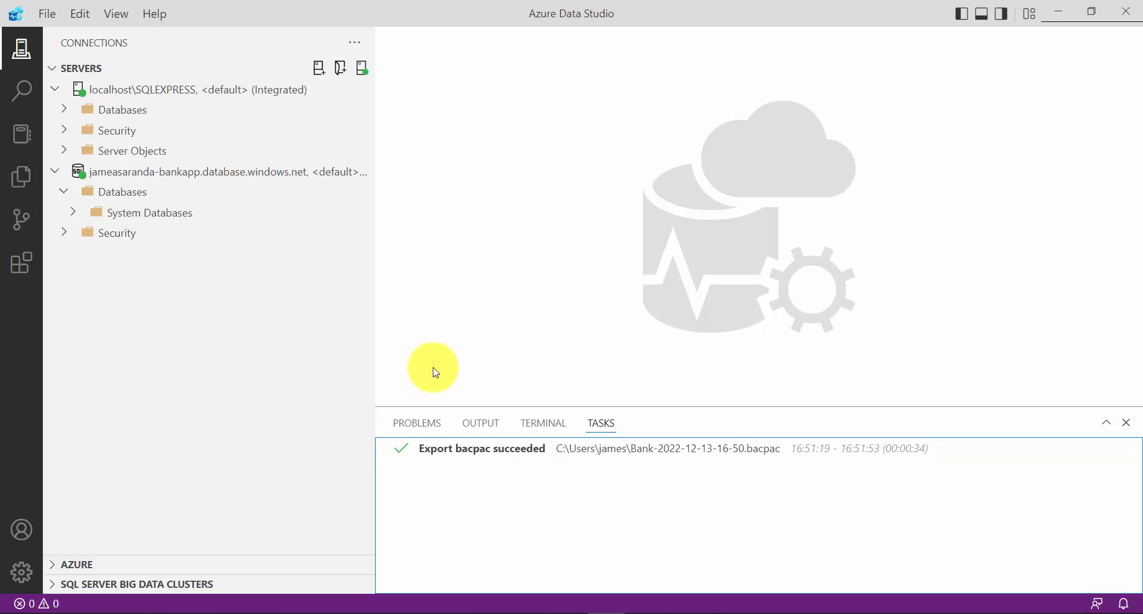
Launch the Data-tier Application Wizard on localhost\SQLEXPRESS, choose the Import Bacpac operation, and continue to its settings
right_click(225, 94)
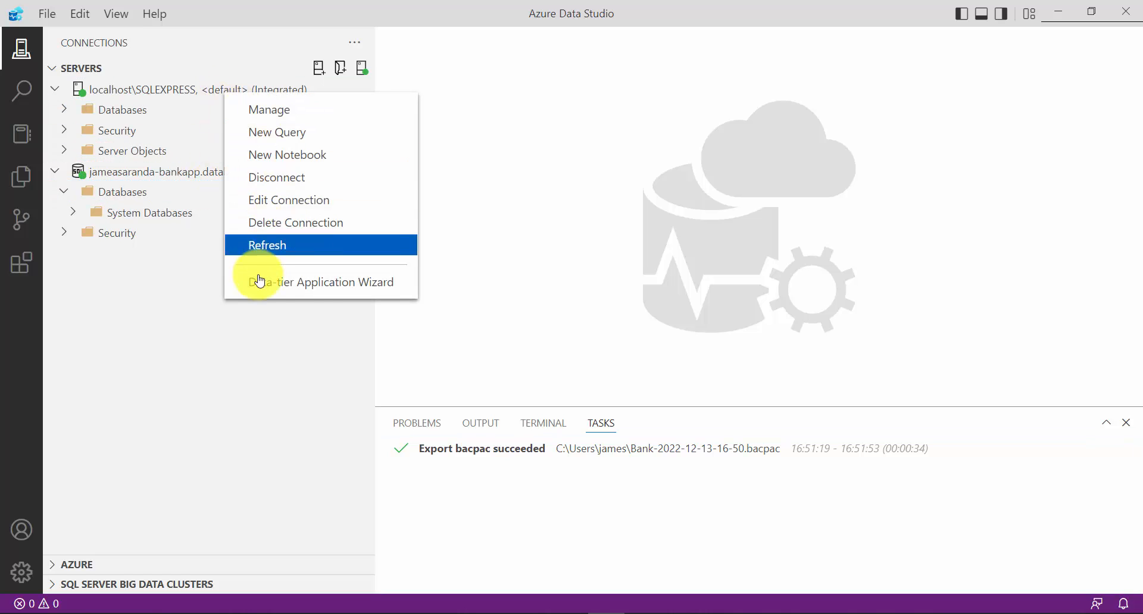
click(319, 283)
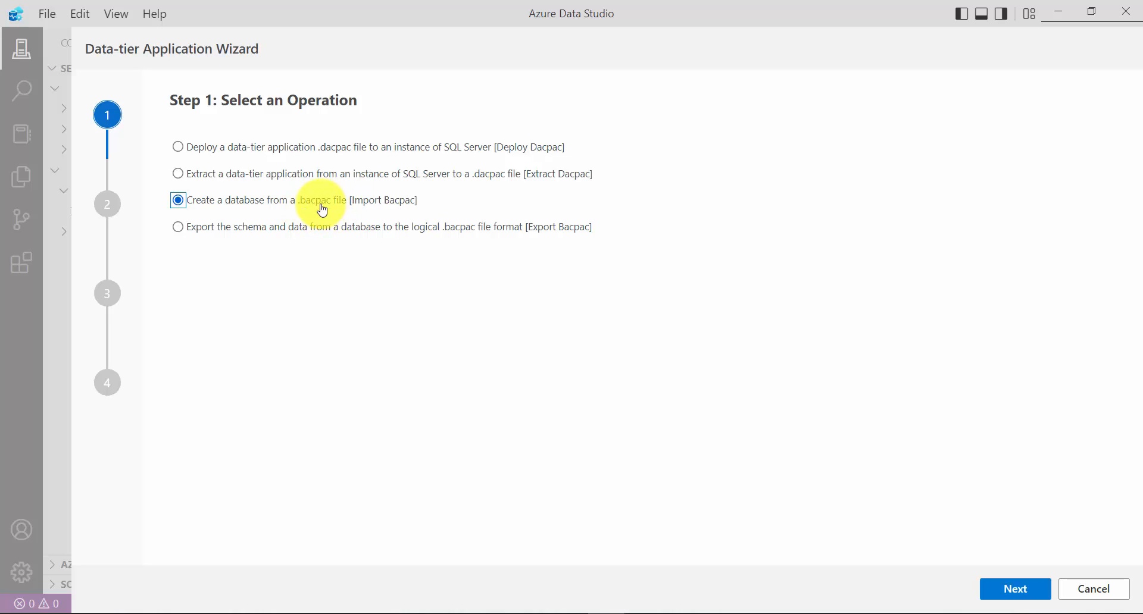
click(1012, 586)
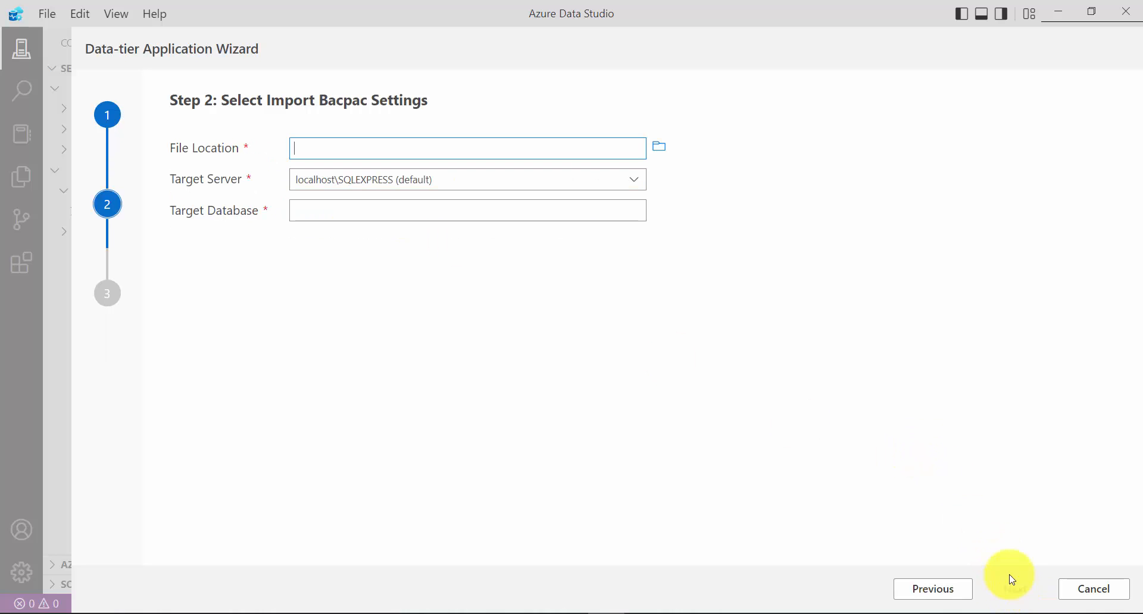
click(658, 147)
click(524, 253)
click(458, 339)
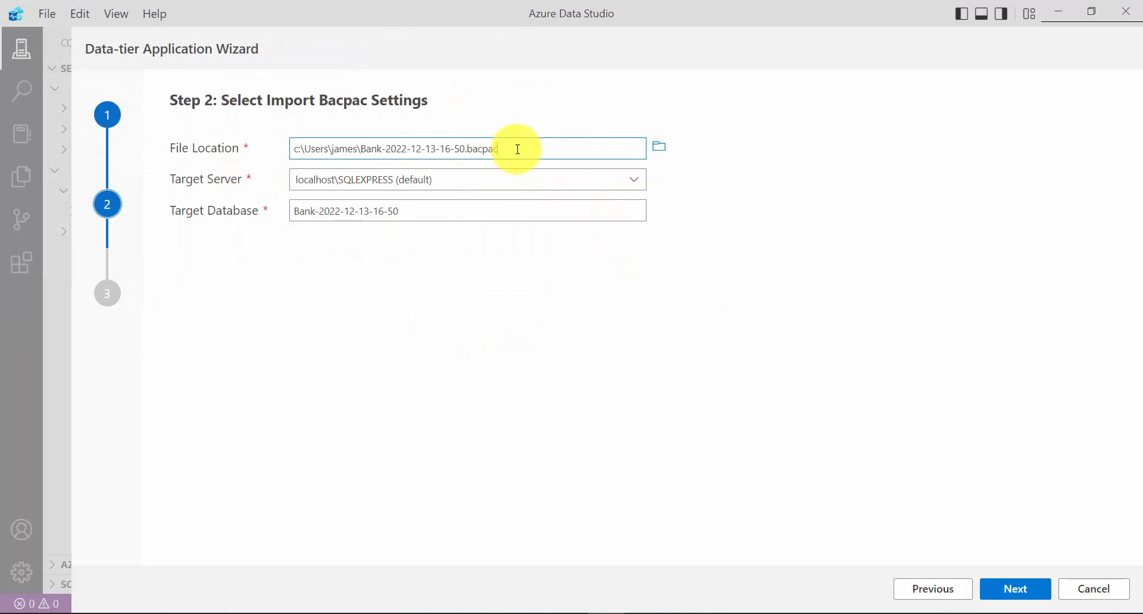
drag(518, 148, 295, 148)
click(706, 202)
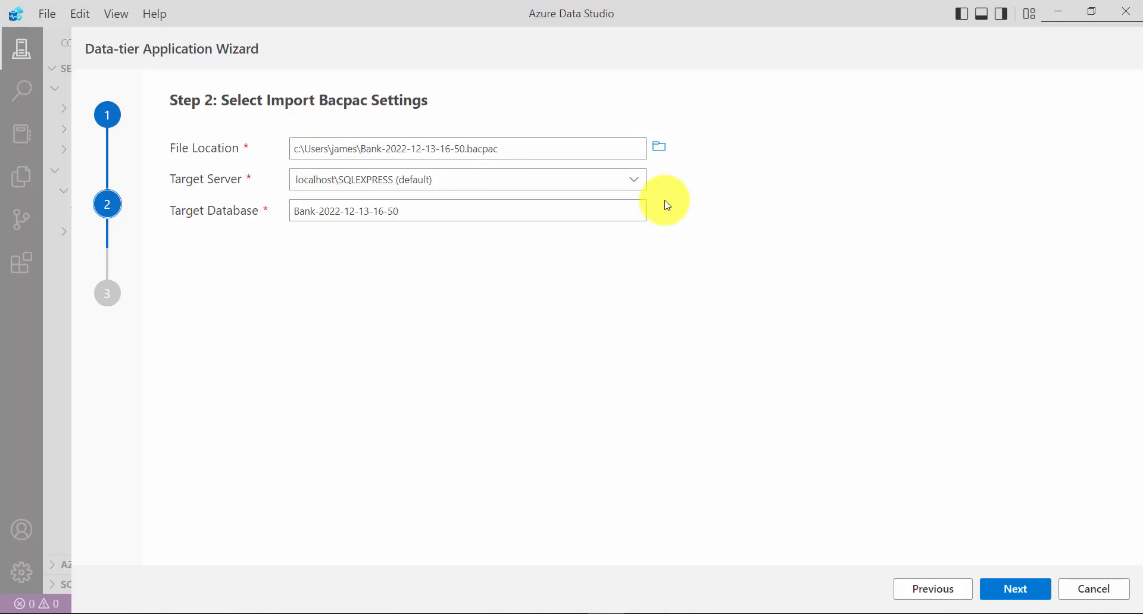
Set the import's target server to the Azure SQL server with the bankadmin login and name the target database Bank
click(636, 184)
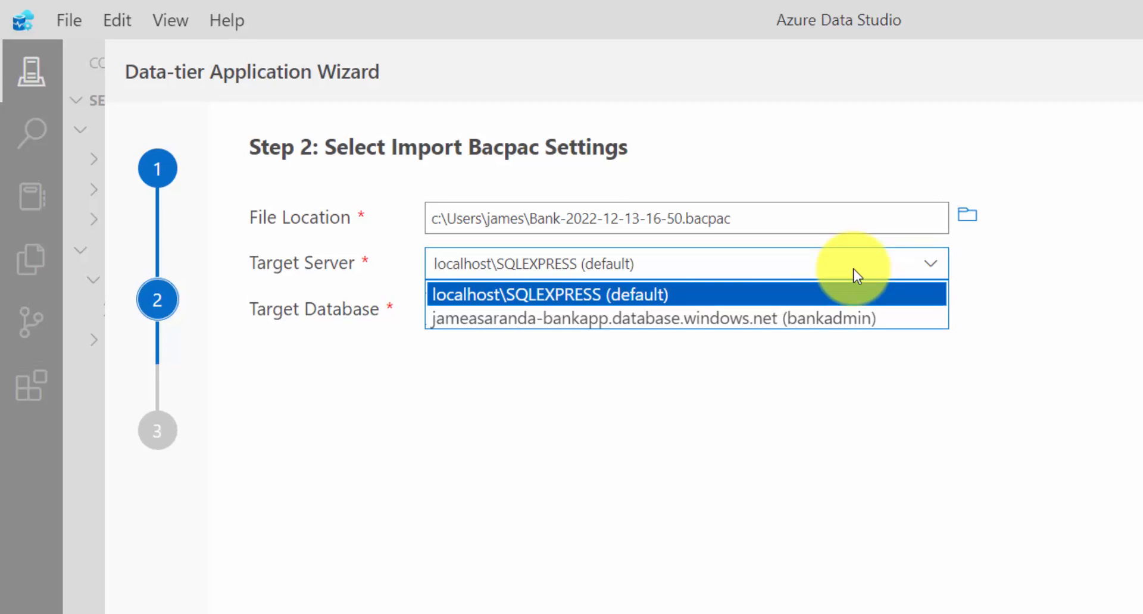
click(648, 321)
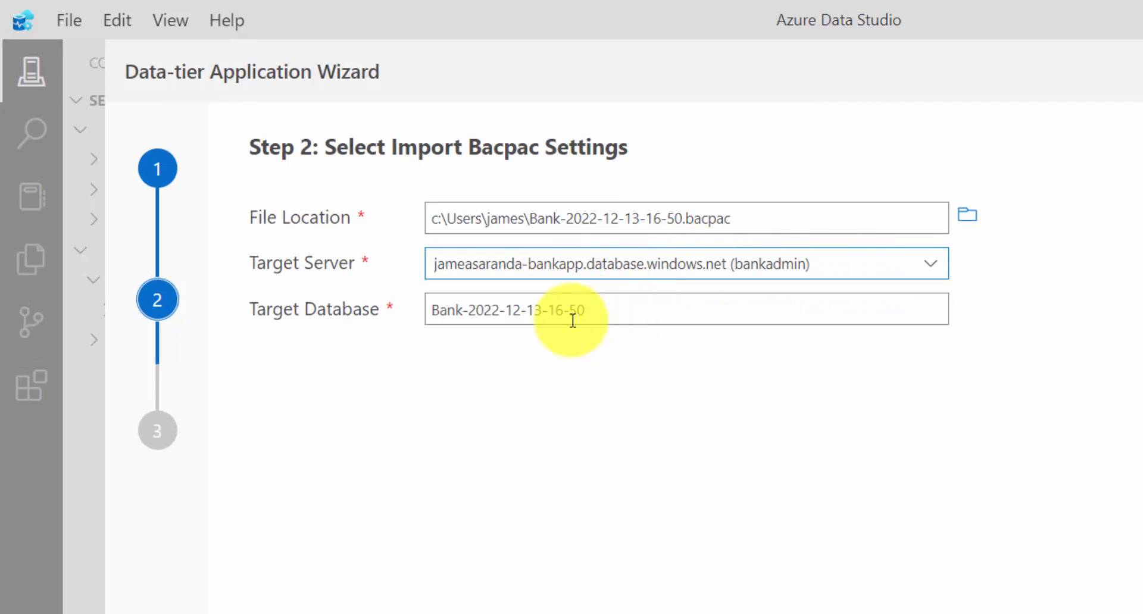
click(484, 310)
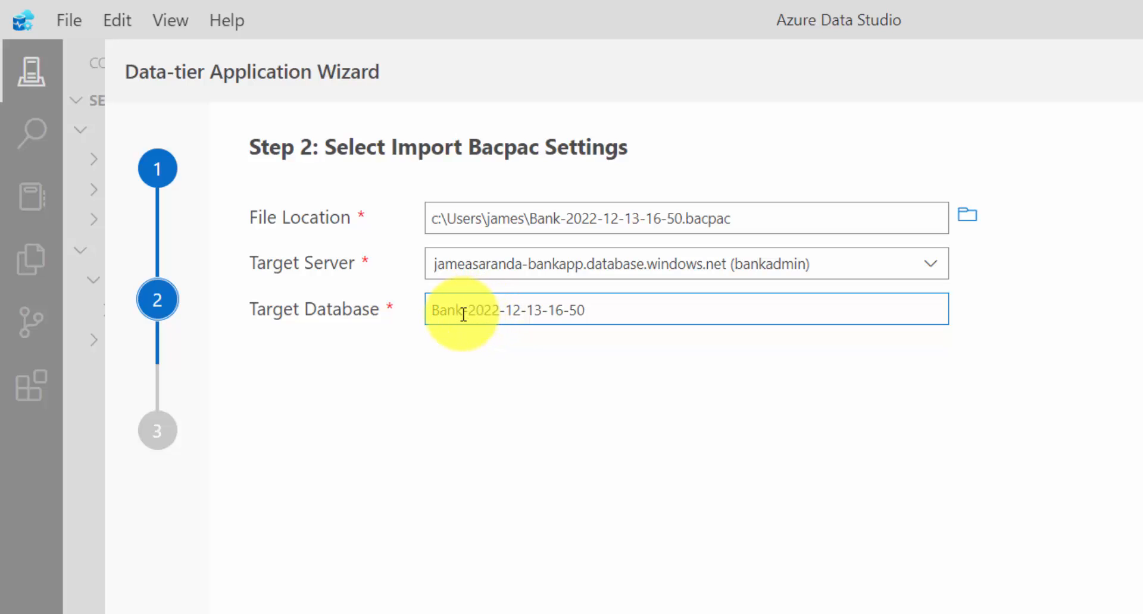
drag(464, 314, 651, 308)
key(BackSpace)
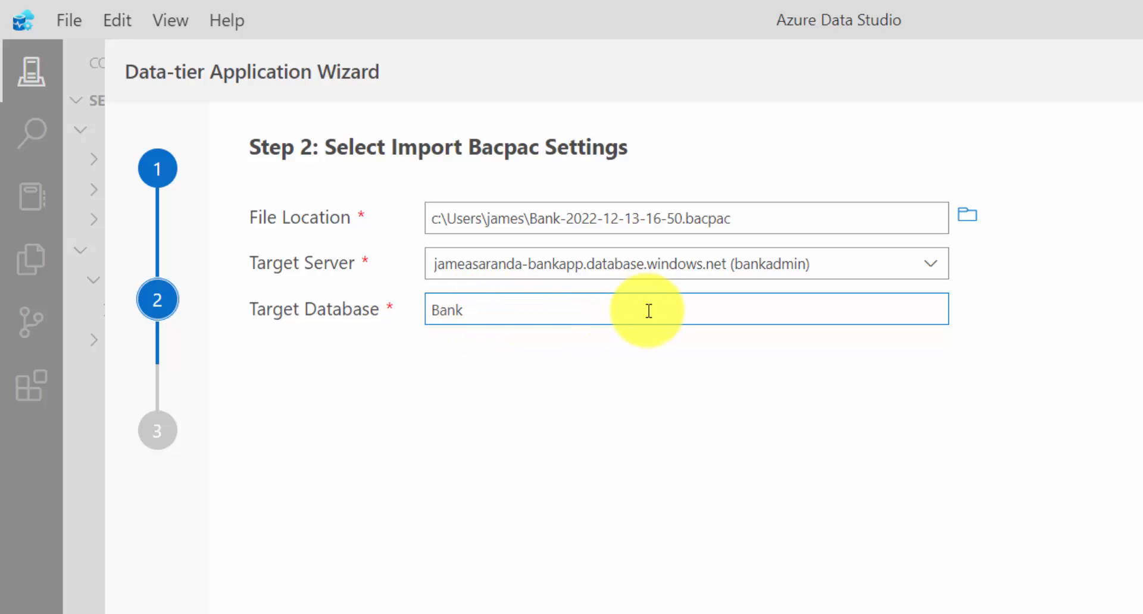
click(633, 363)
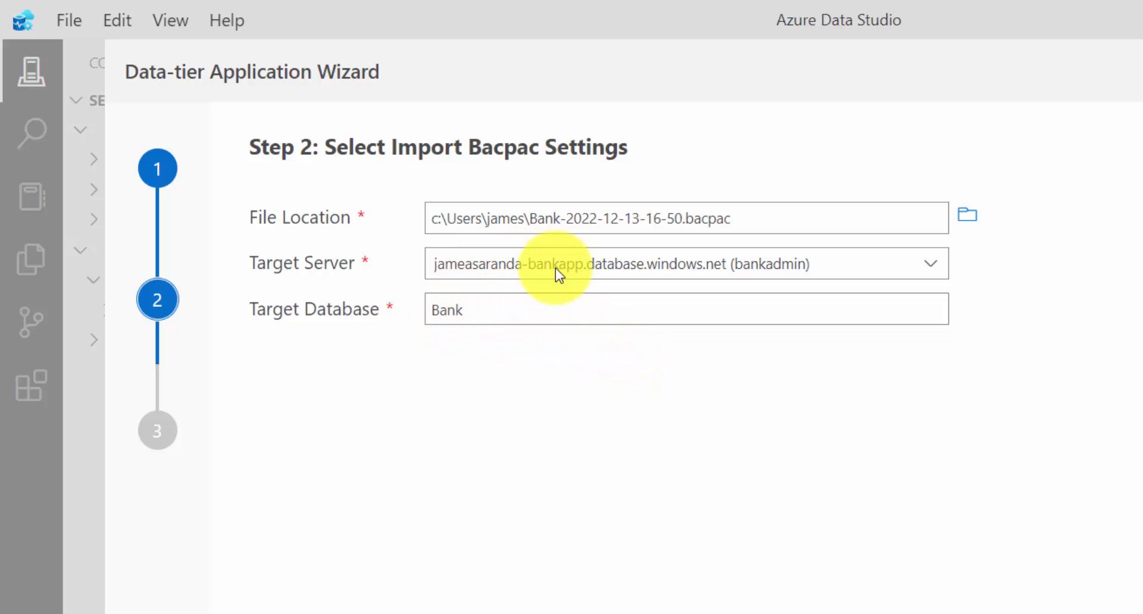
double_click(447, 310)
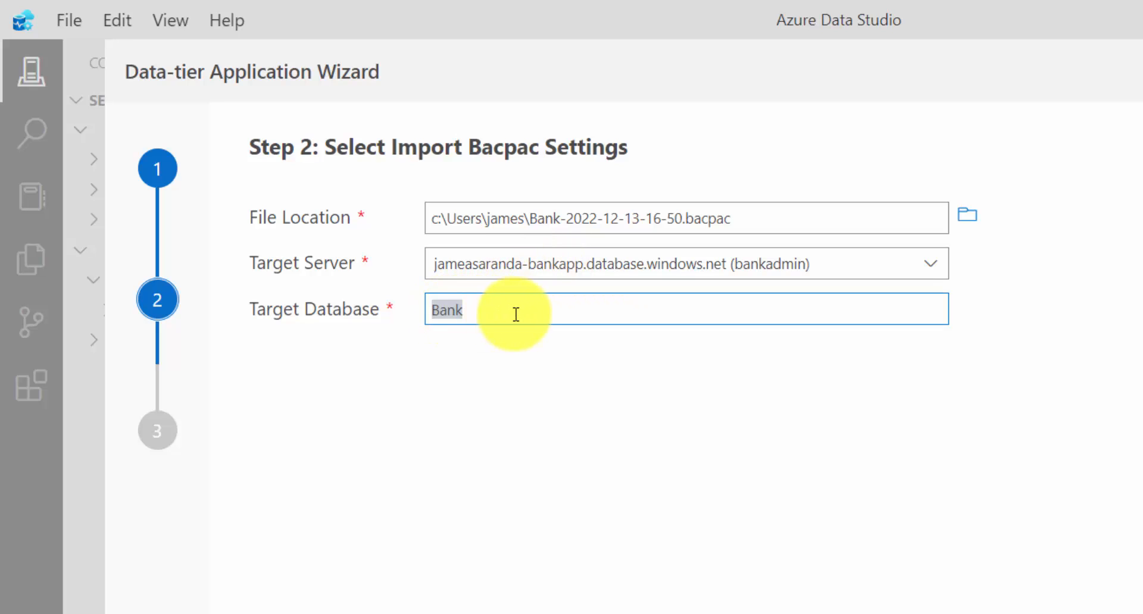
click(471, 313)
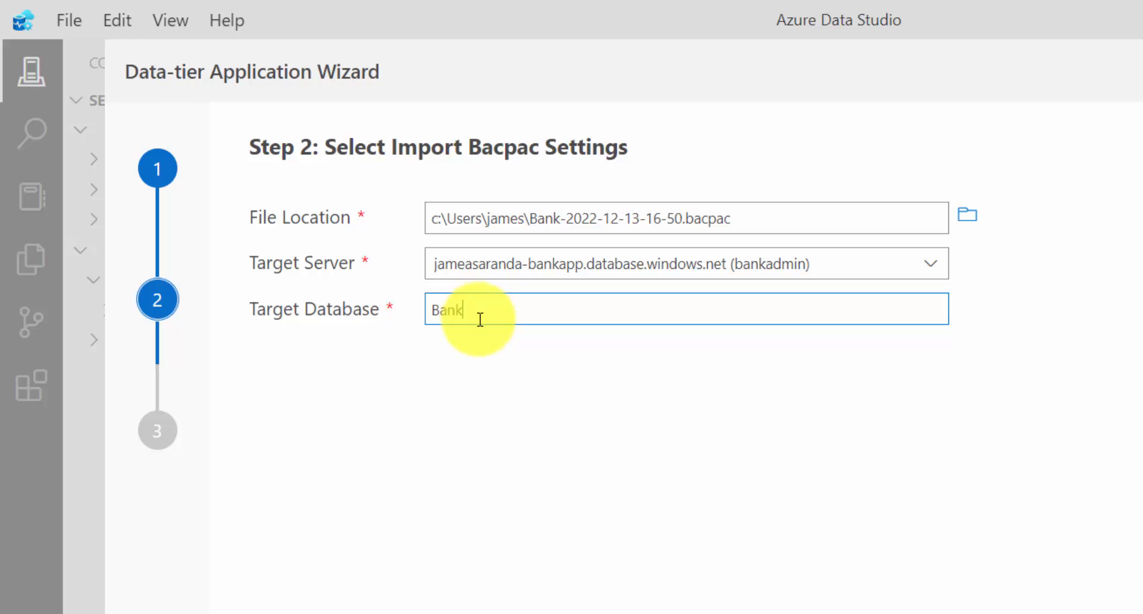
click(465, 360)
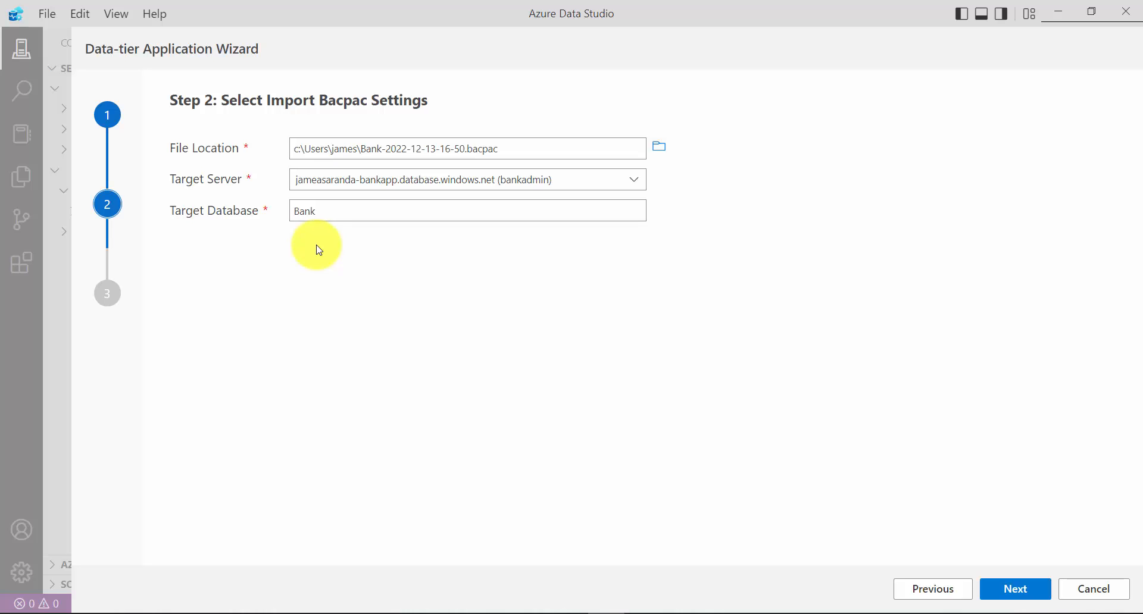
click(336, 213)
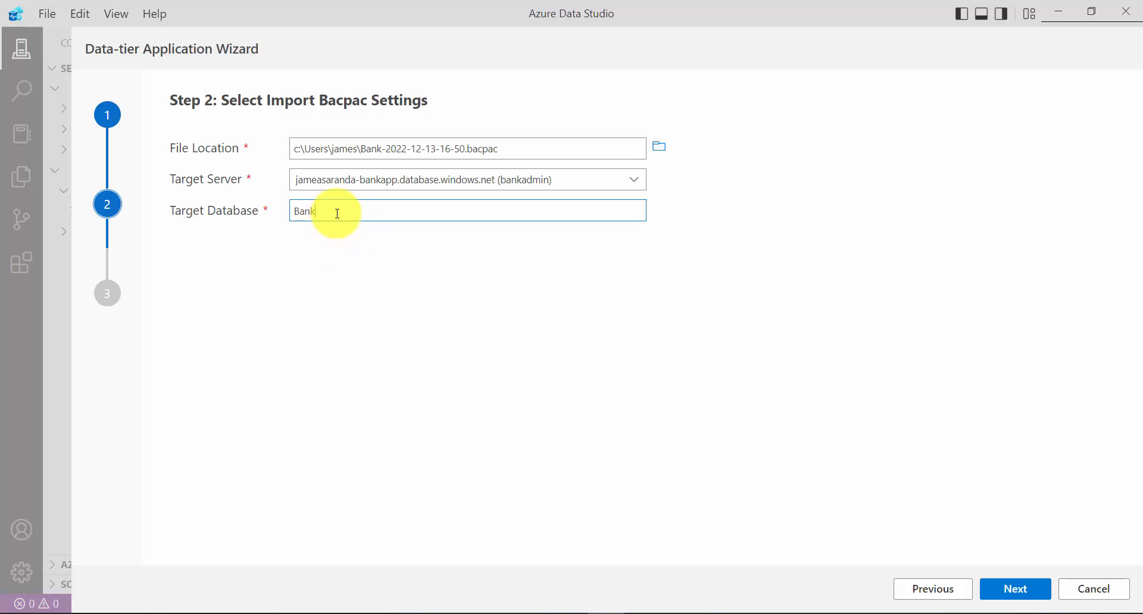
Continue to the import summary, run the bacpac import, and check the import and export task entries
click(1015, 588)
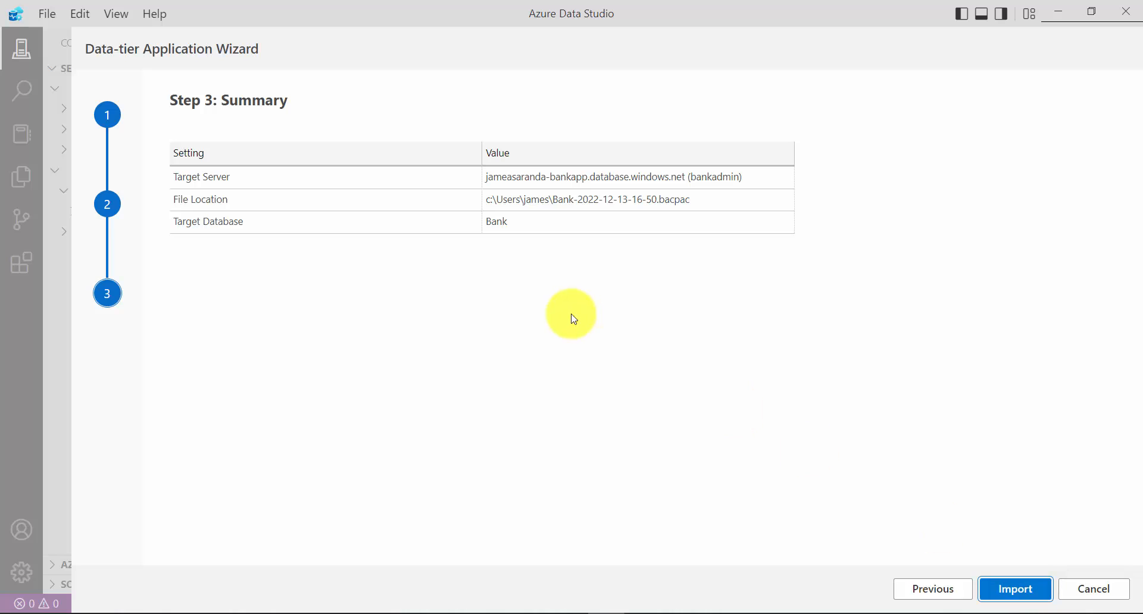
click(1015, 589)
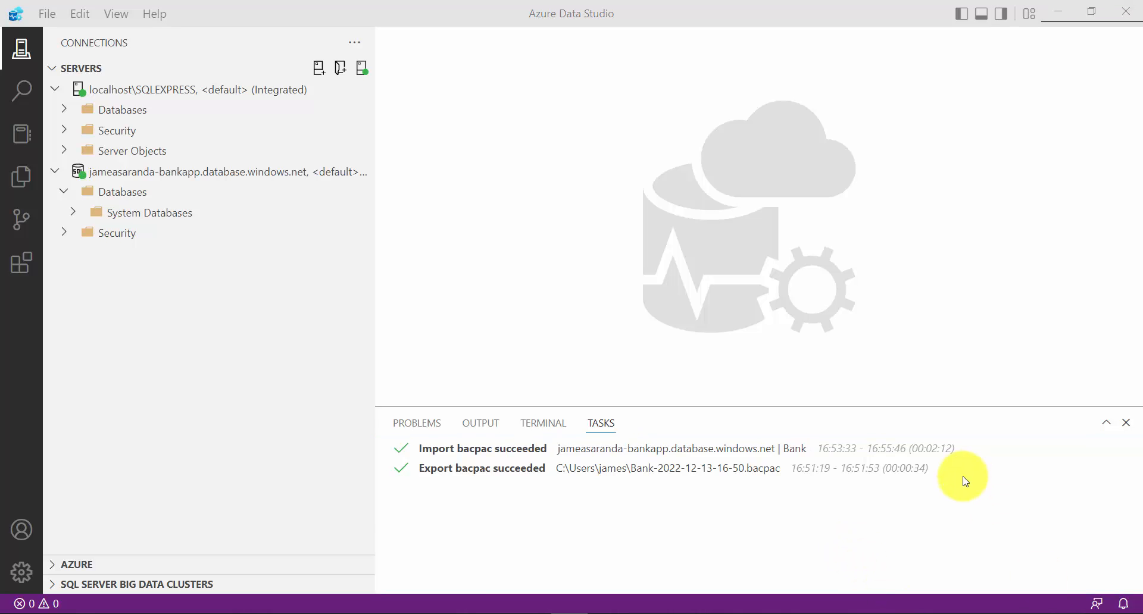
click(841, 474)
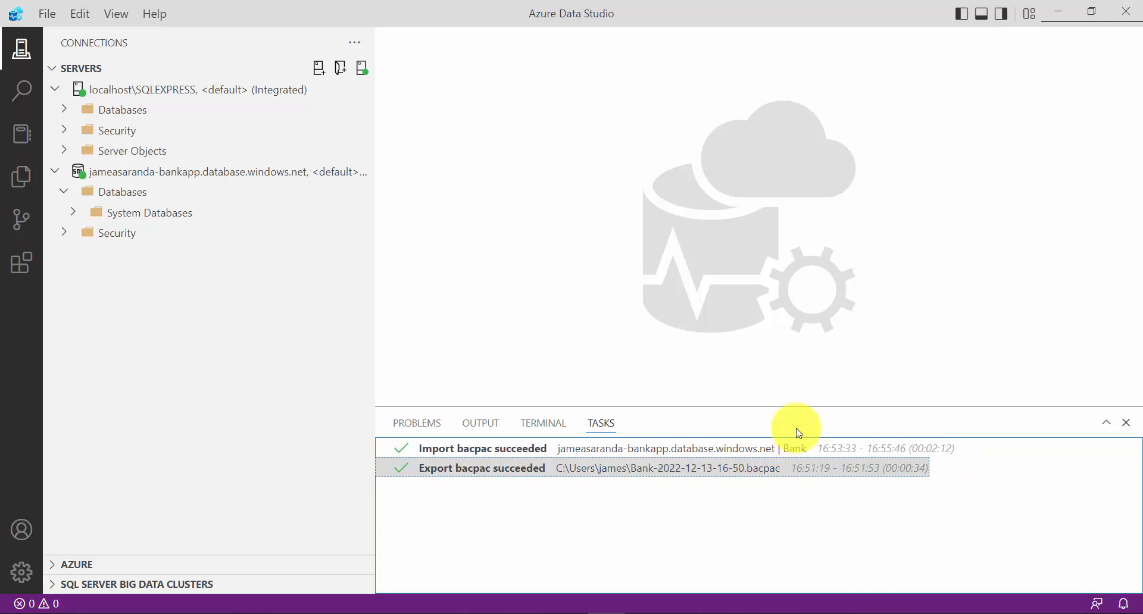
click(494, 449)
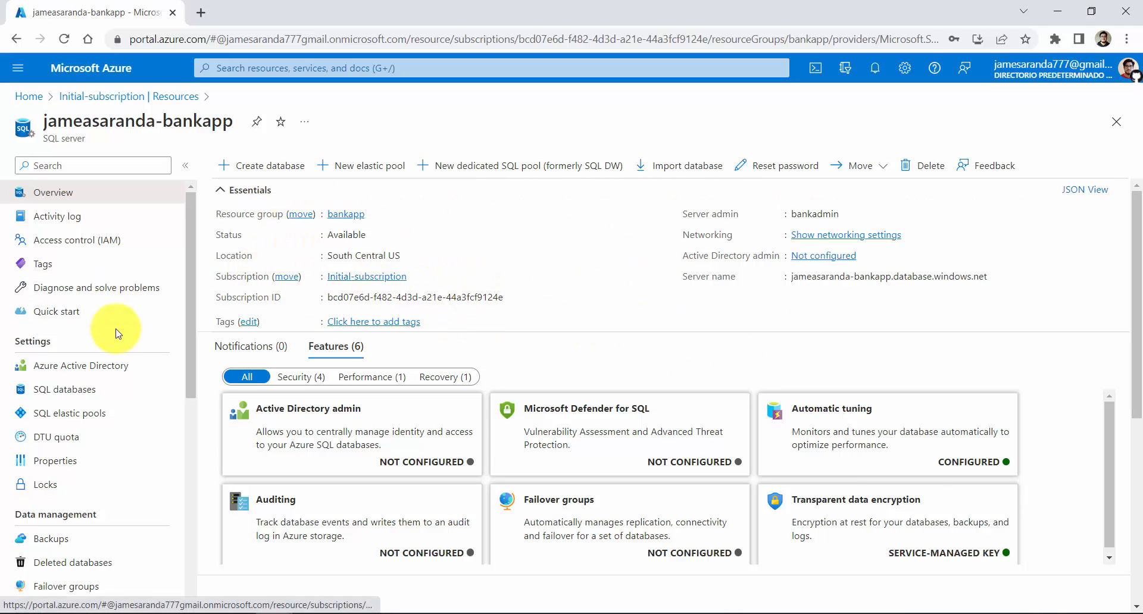
Switch to the Azure portal, list the bankapp SQL server's databases, and open the Bank database
scroll(118, 328, down, 1)
scroll(116, 331, up, 1)
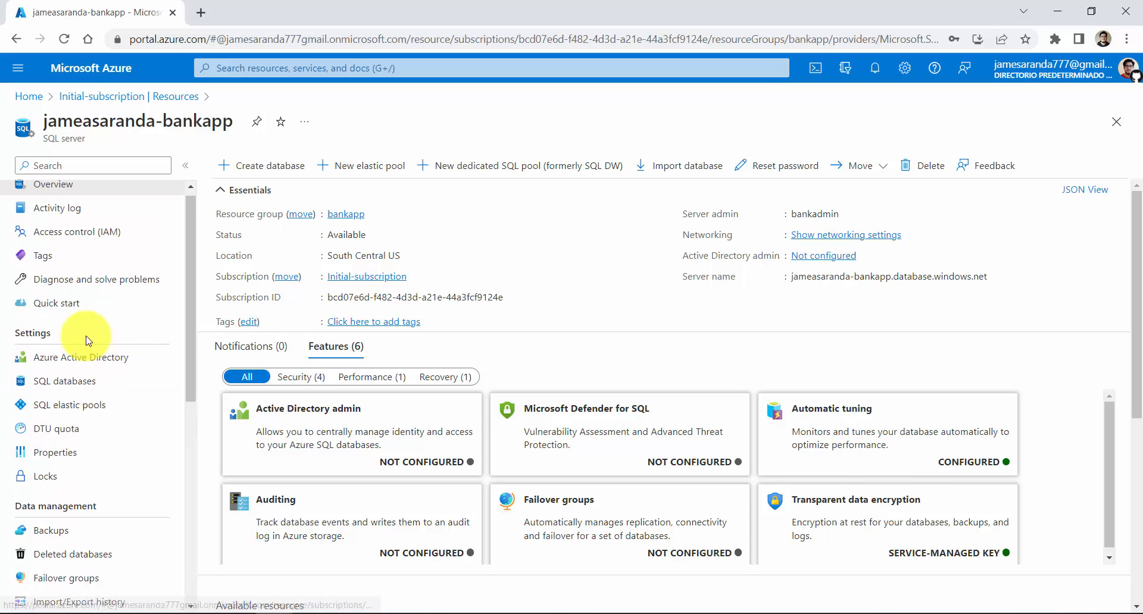
click(61, 390)
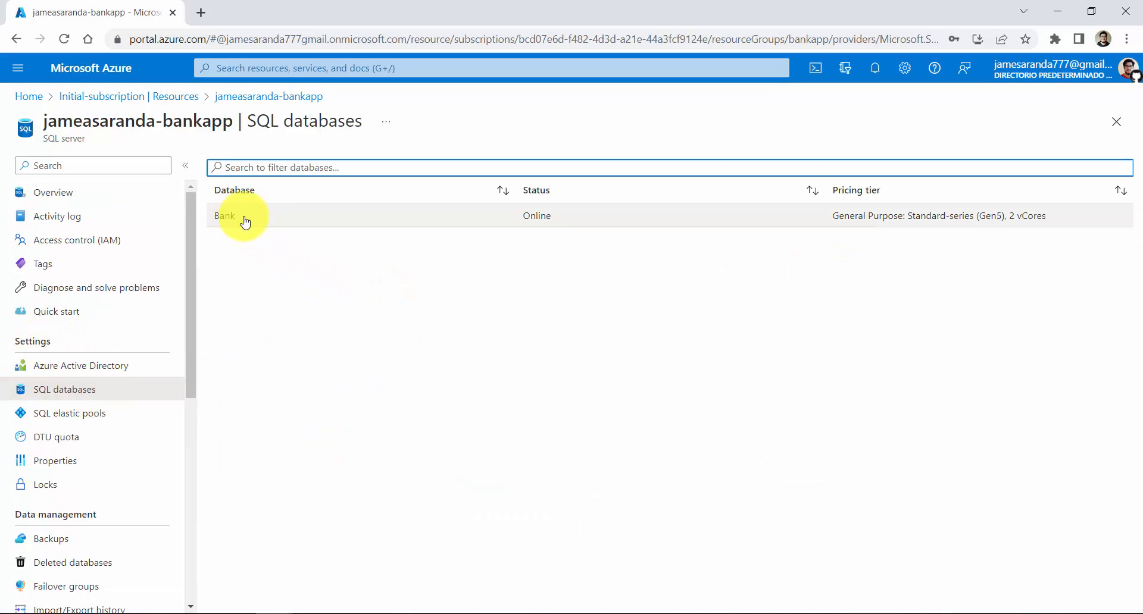
click(296, 224)
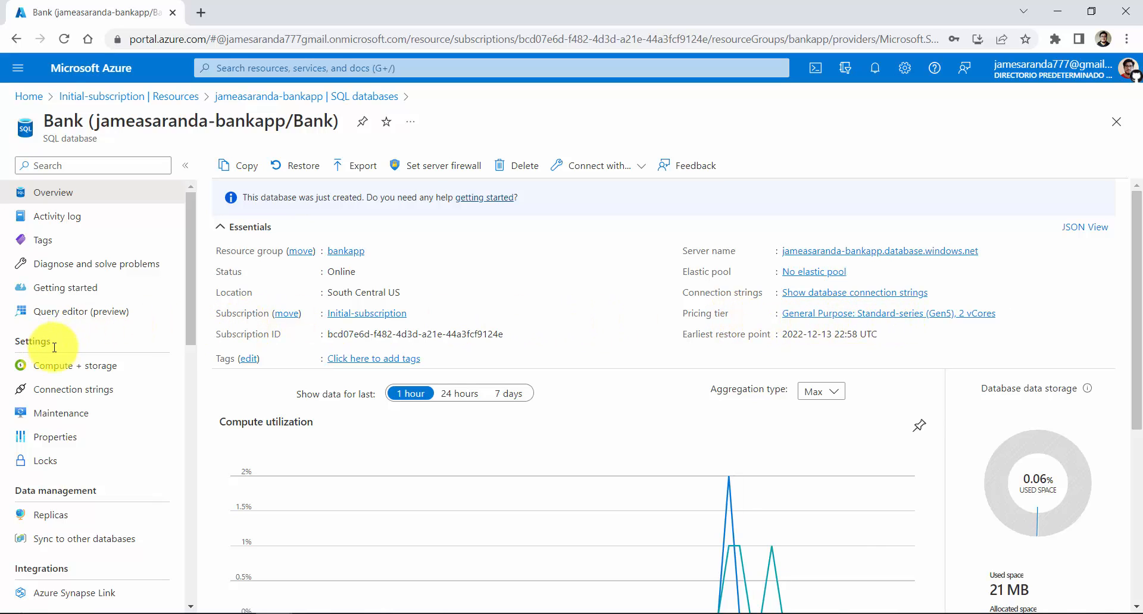
Open the Bank database's Compute + storage settings and examine the cost summary, highlighting the estimated monthly cost
click(106, 374)
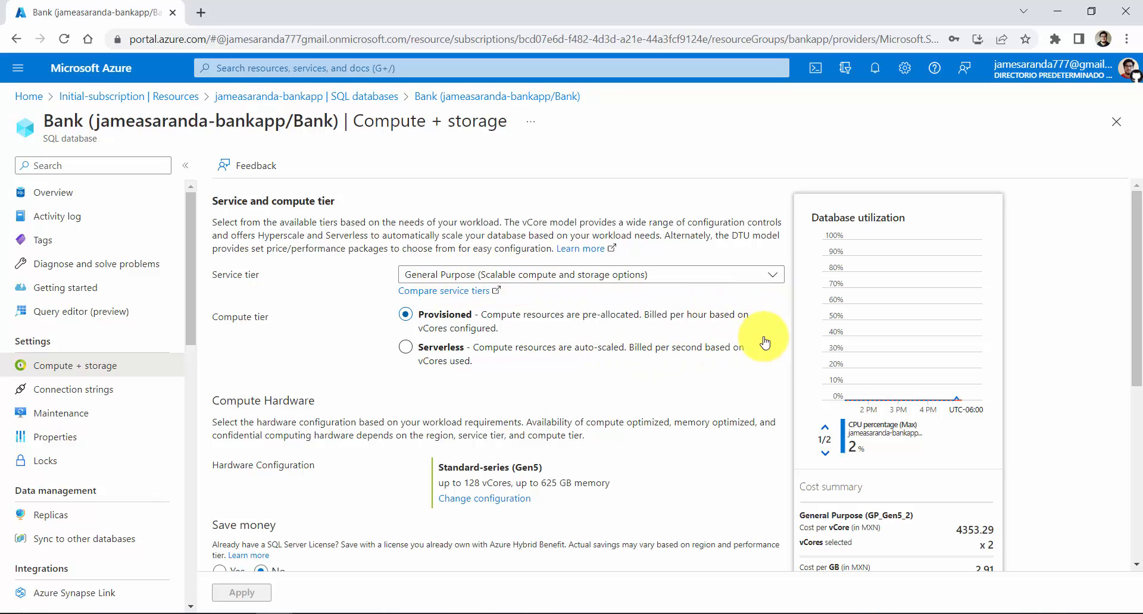
scroll(803, 348, down, 1)
scroll(807, 342, down, 3)
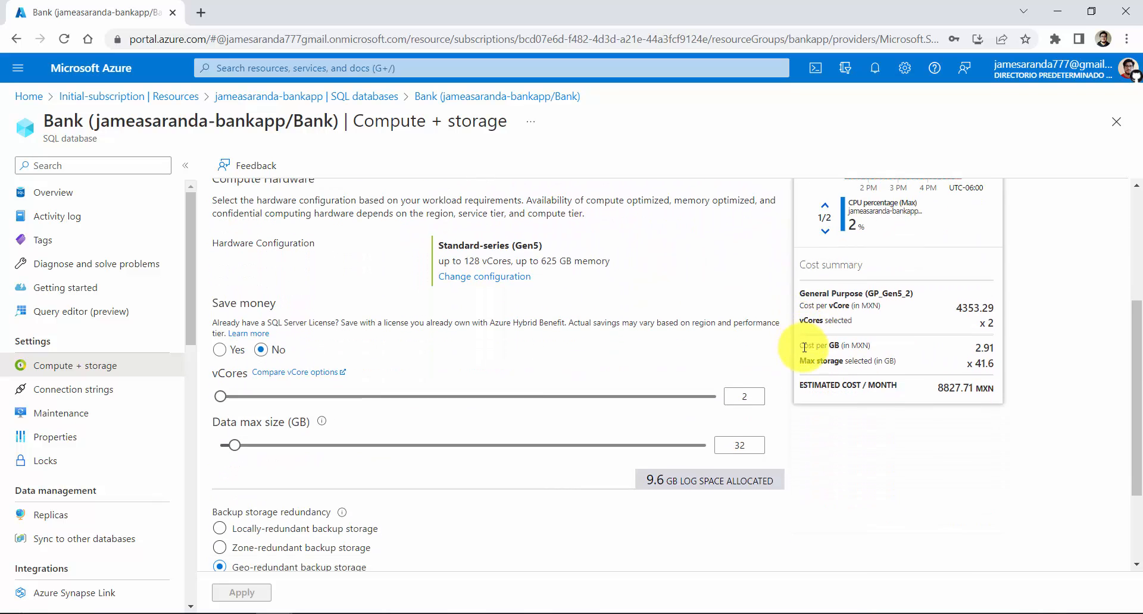
scroll(839, 387, up, 1)
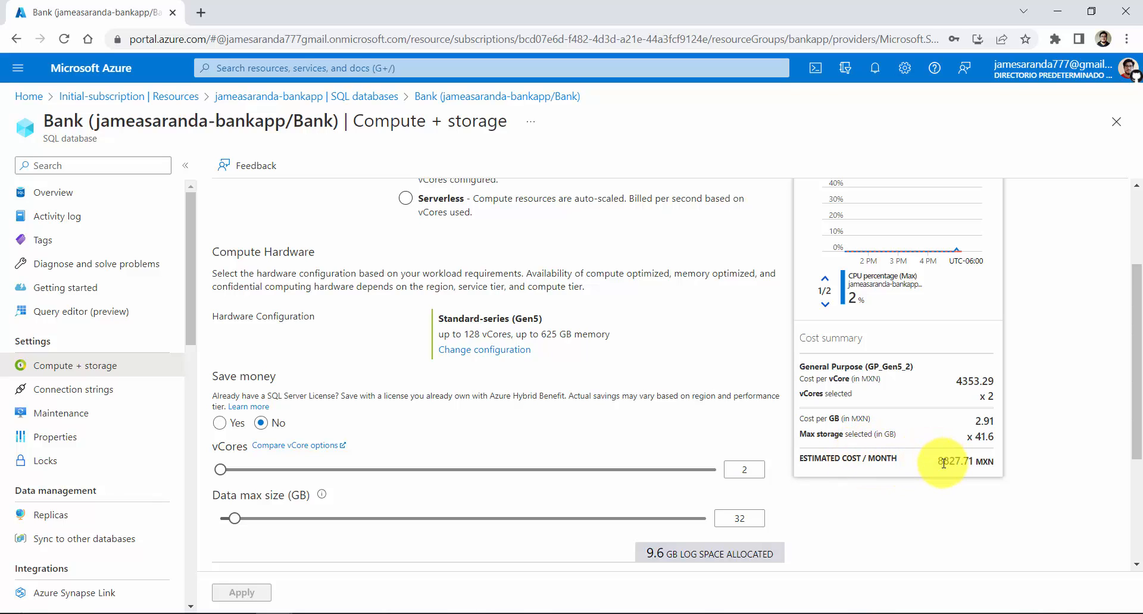
drag(939, 465, 997, 467)
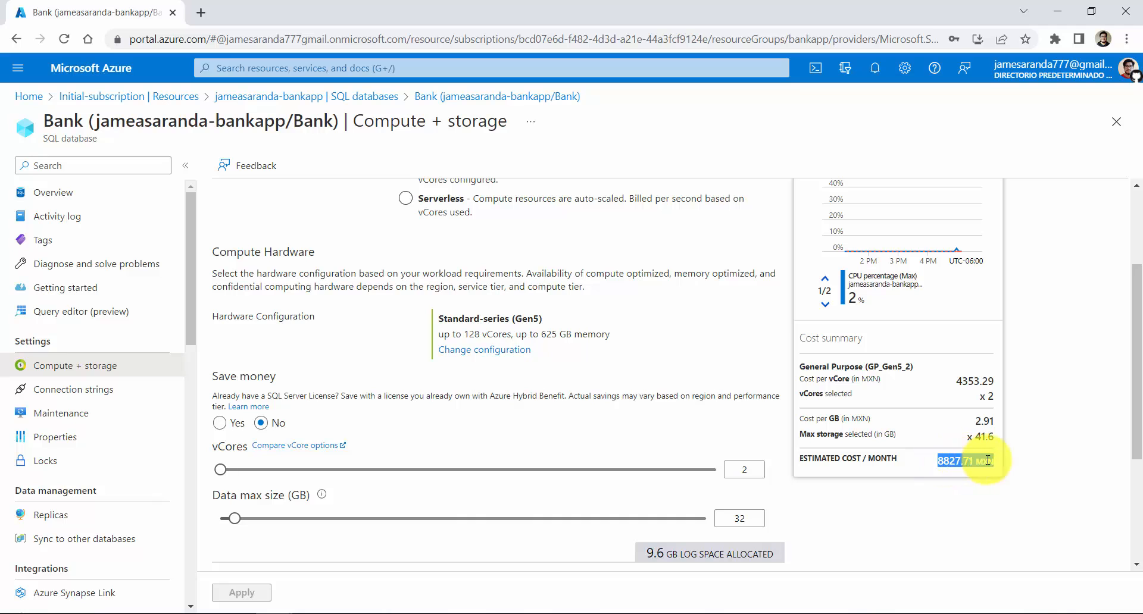
Set the Bank database's service tier to Basic (For less demanding workloads) and review the estimated monthly cost
click(920, 462)
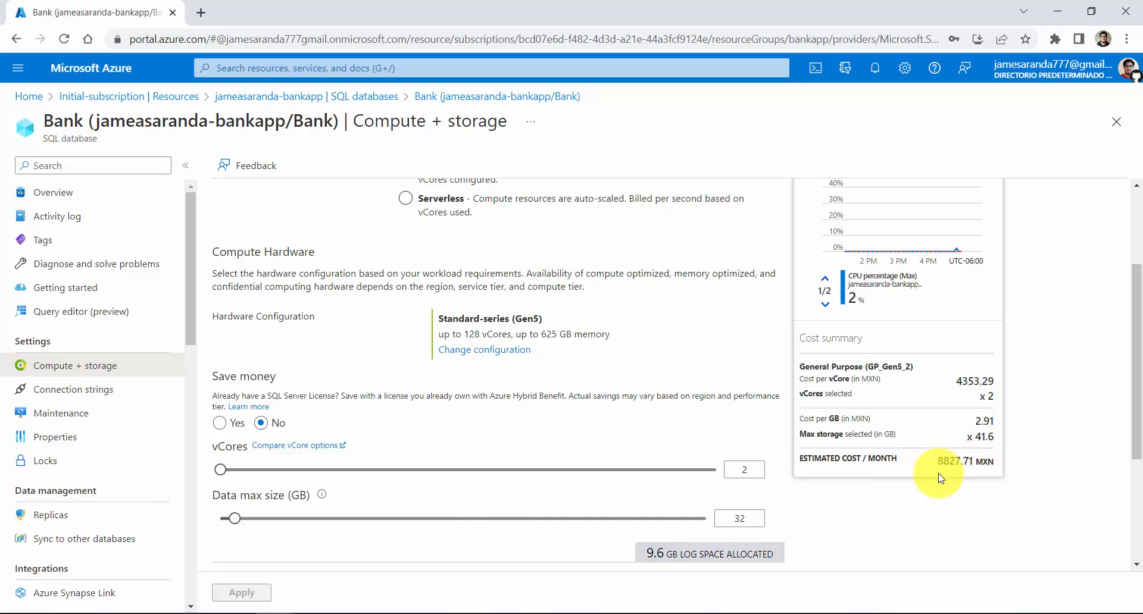
scroll(833, 456, up, 3)
scroll(802, 451, down, 3)
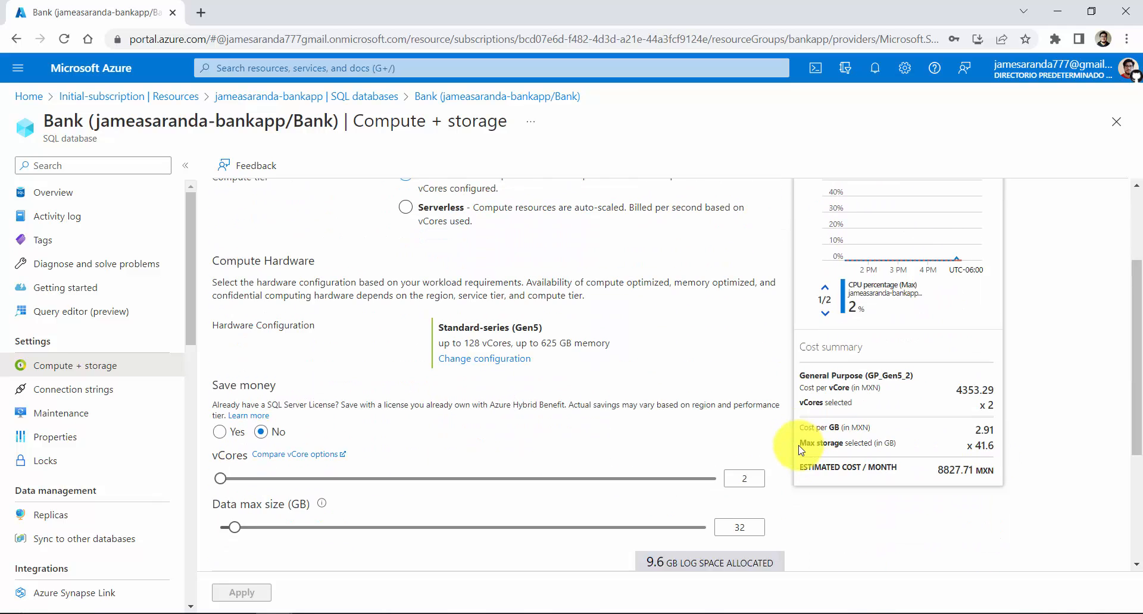
scroll(801, 450, up, 3)
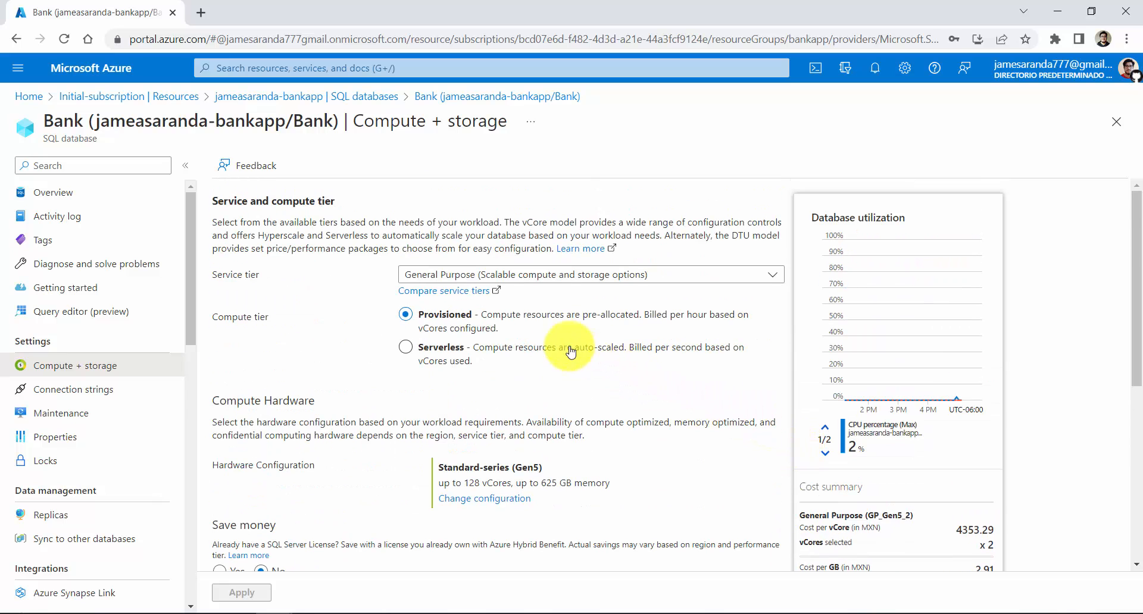
click(772, 278)
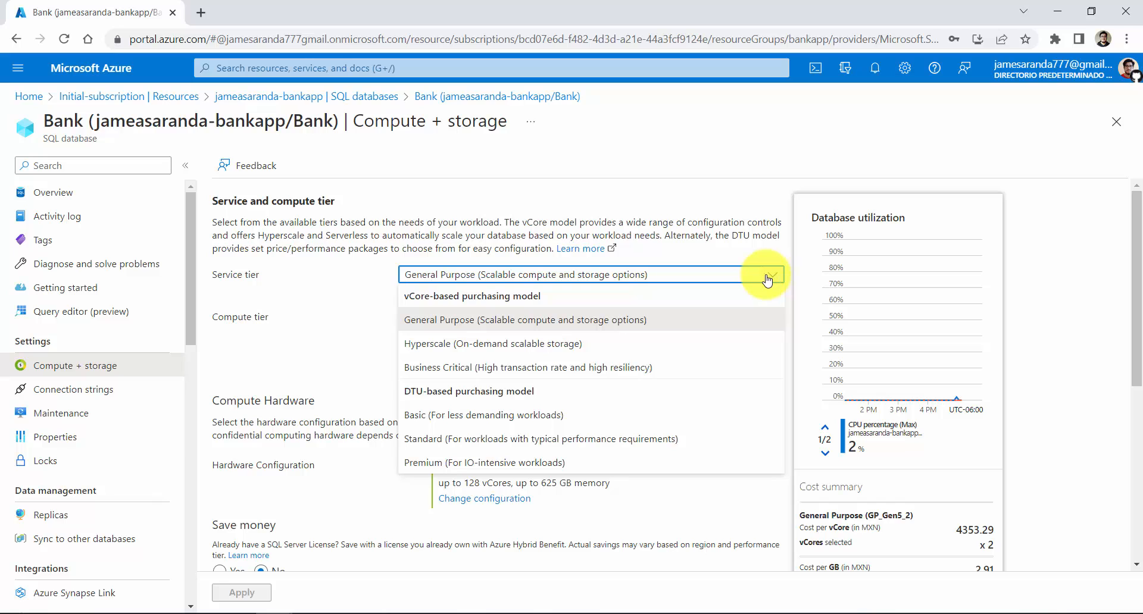
click(496, 419)
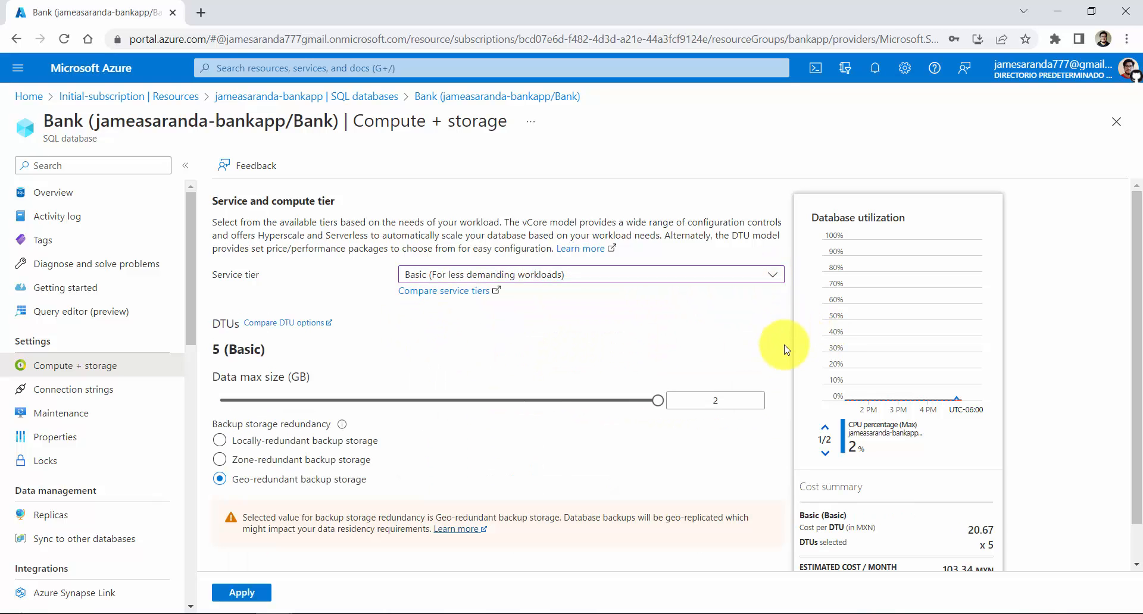
scroll(786, 361, down, 1)
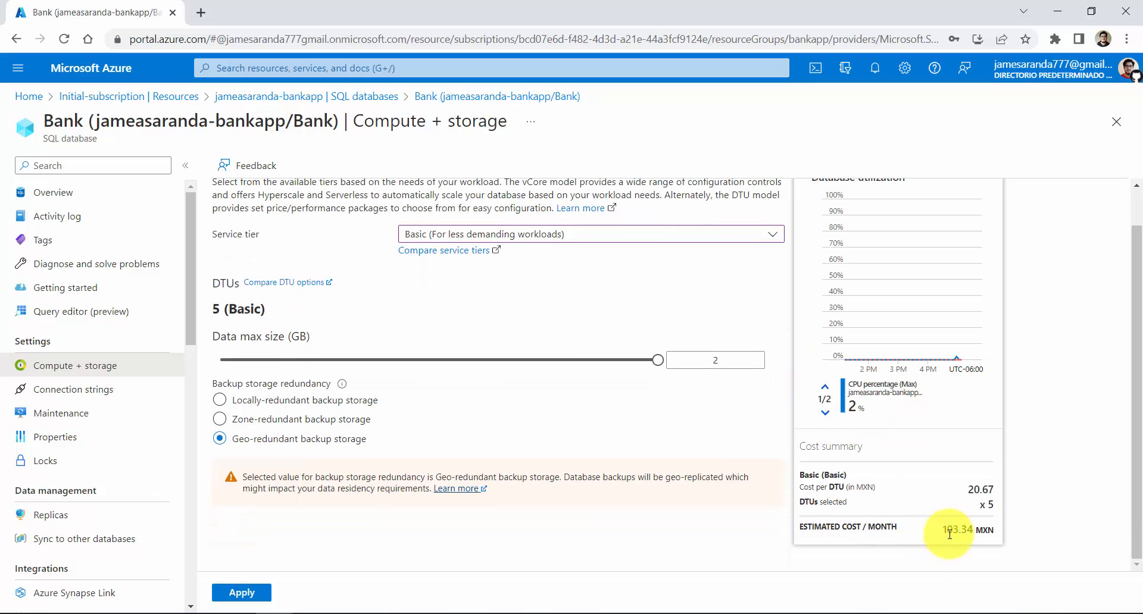
drag(944, 530, 1000, 531)
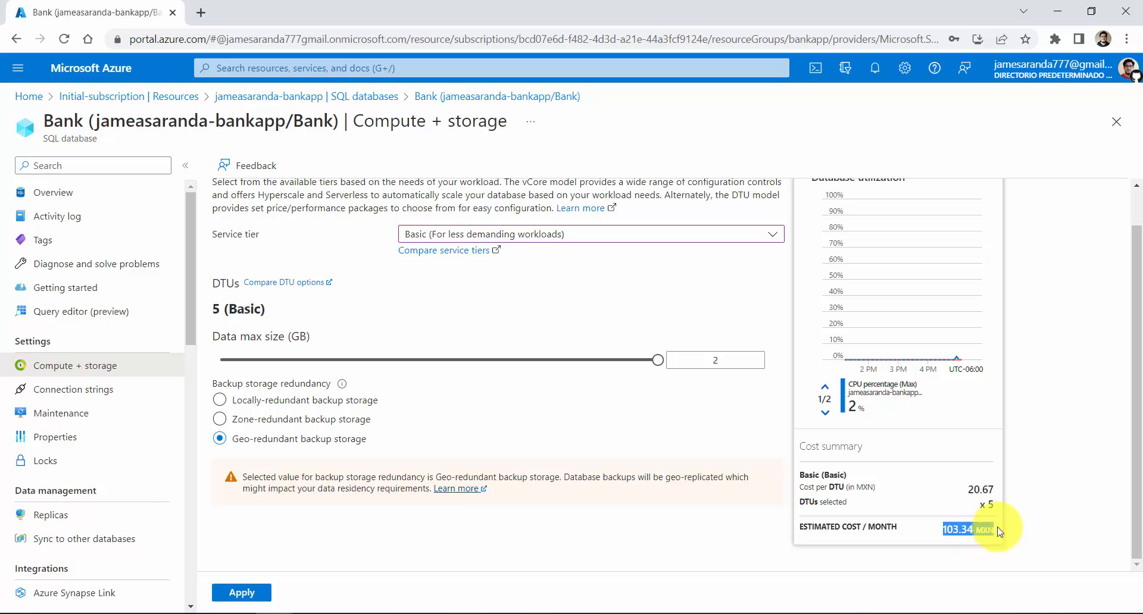
click(1022, 502)
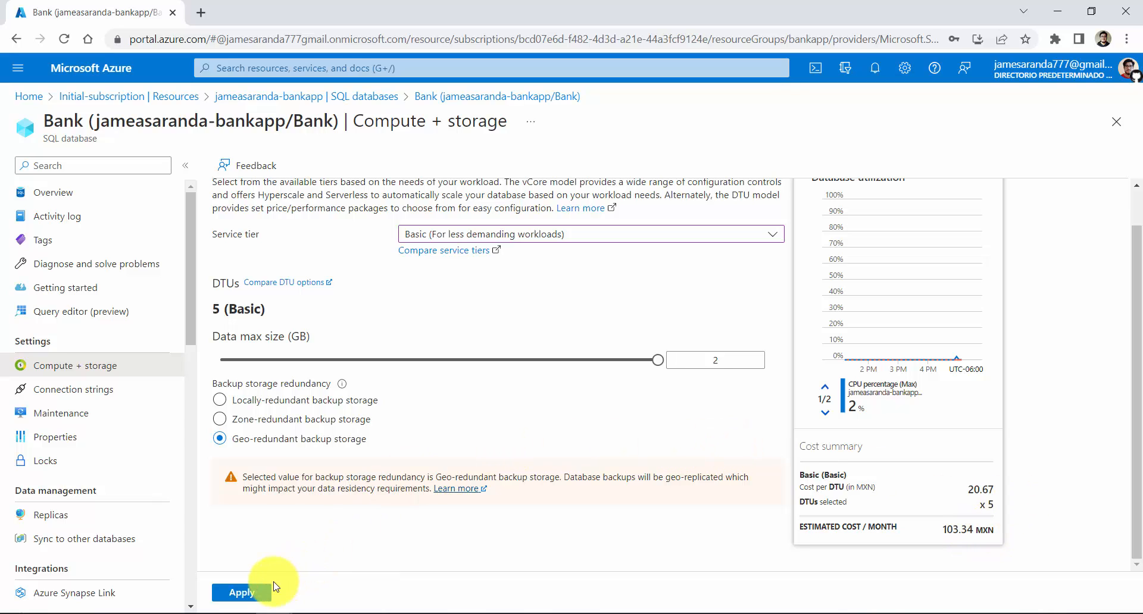
Apply the Basic tier change to the Bank database and check the scaling notification
click(253, 593)
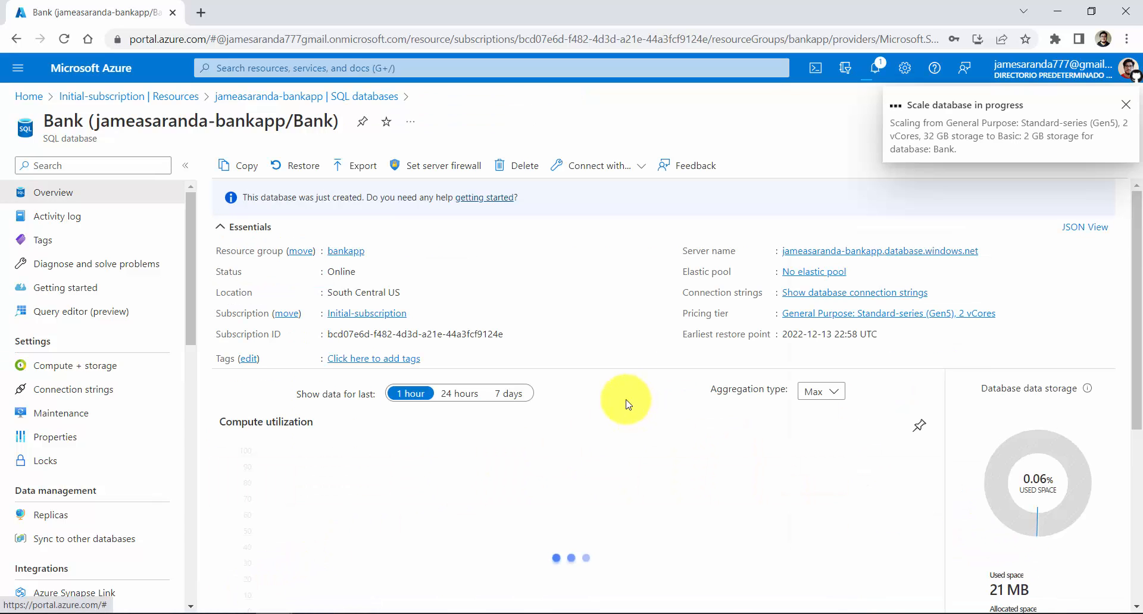
click(881, 75)
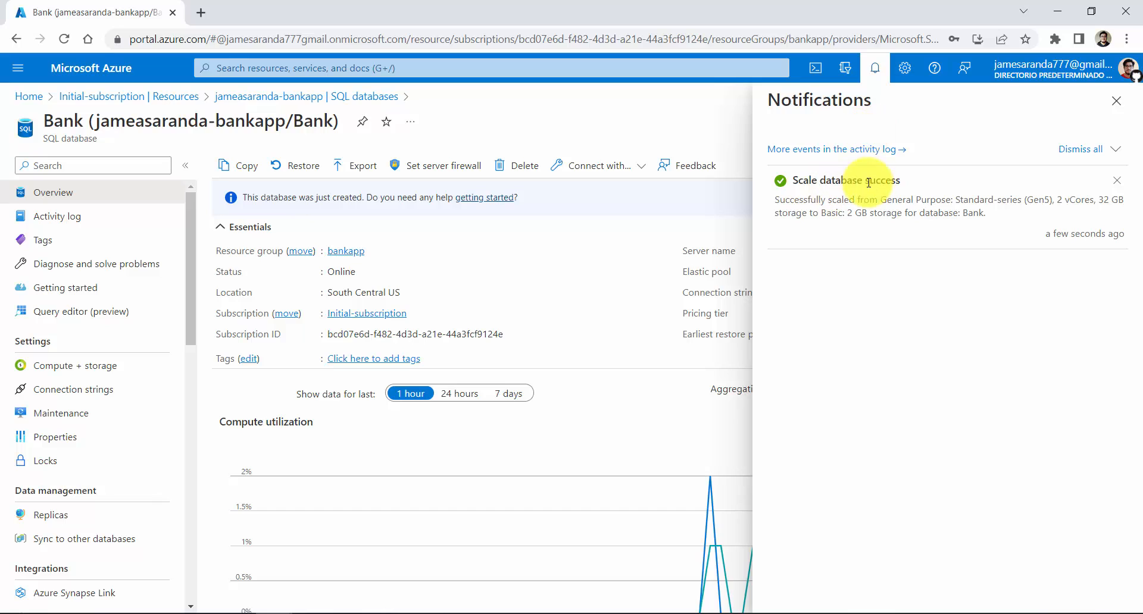
click(1116, 101)
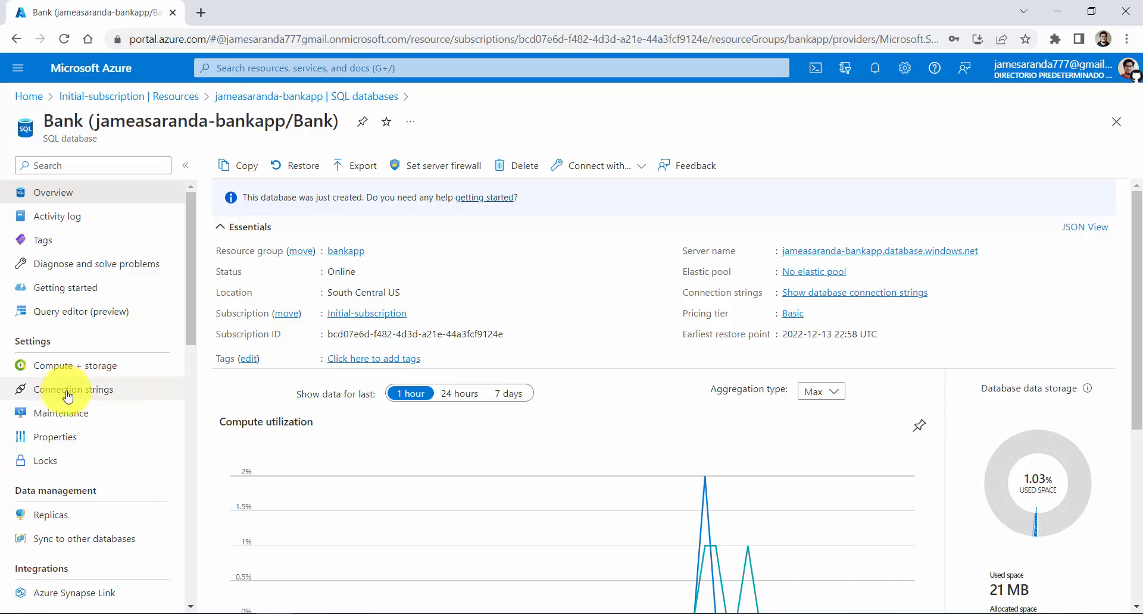
Sign in to the Bank database's Query editor with the bankadmin login and its password, and list the tables
click(89, 313)
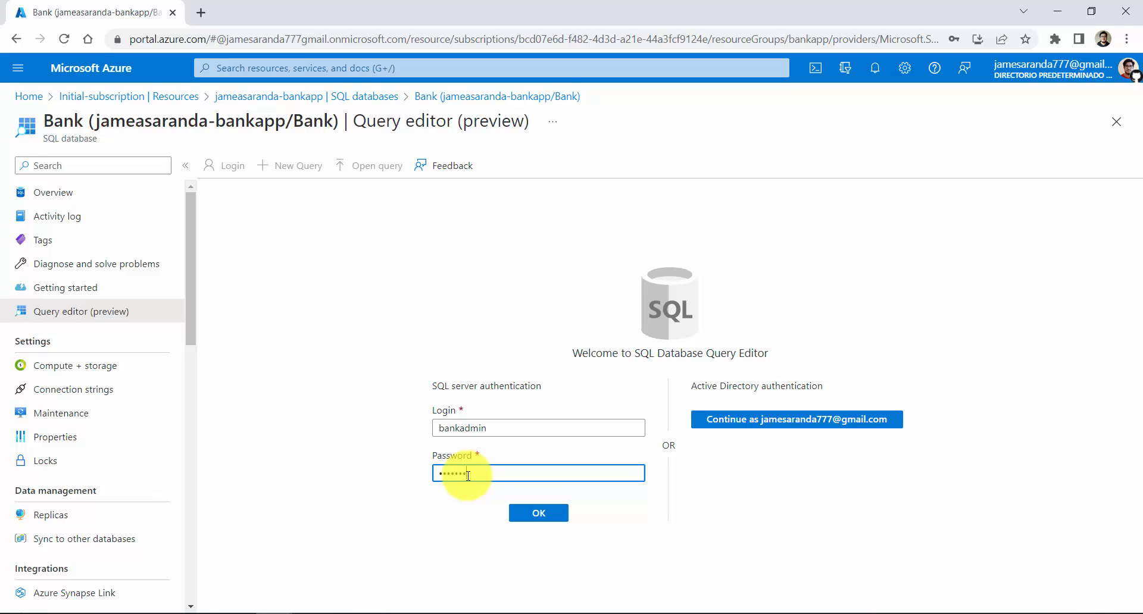
key(Return)
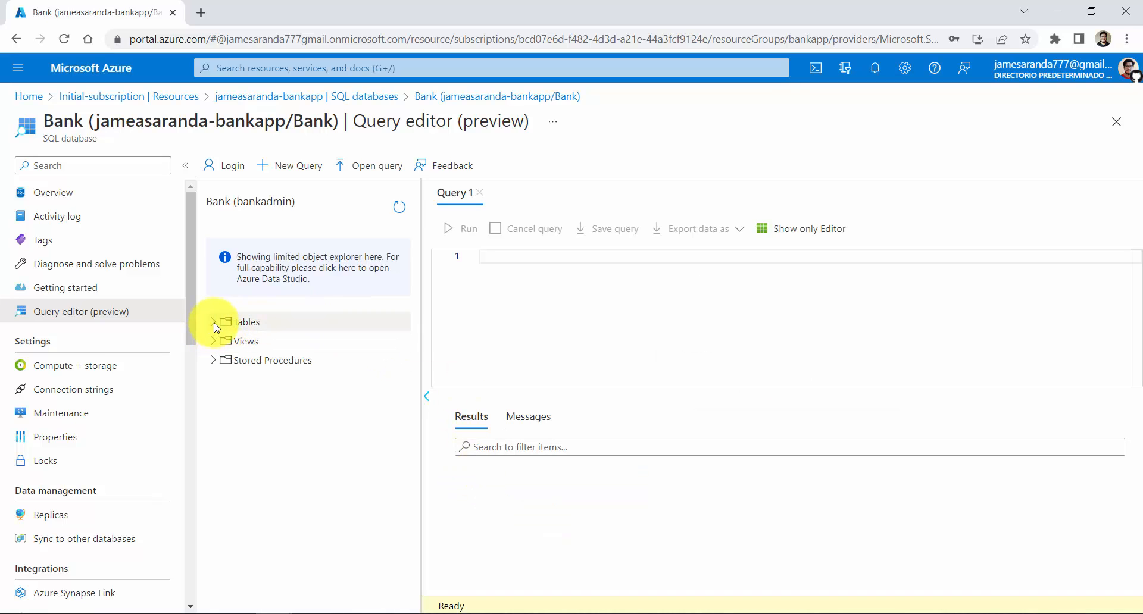
click(214, 323)
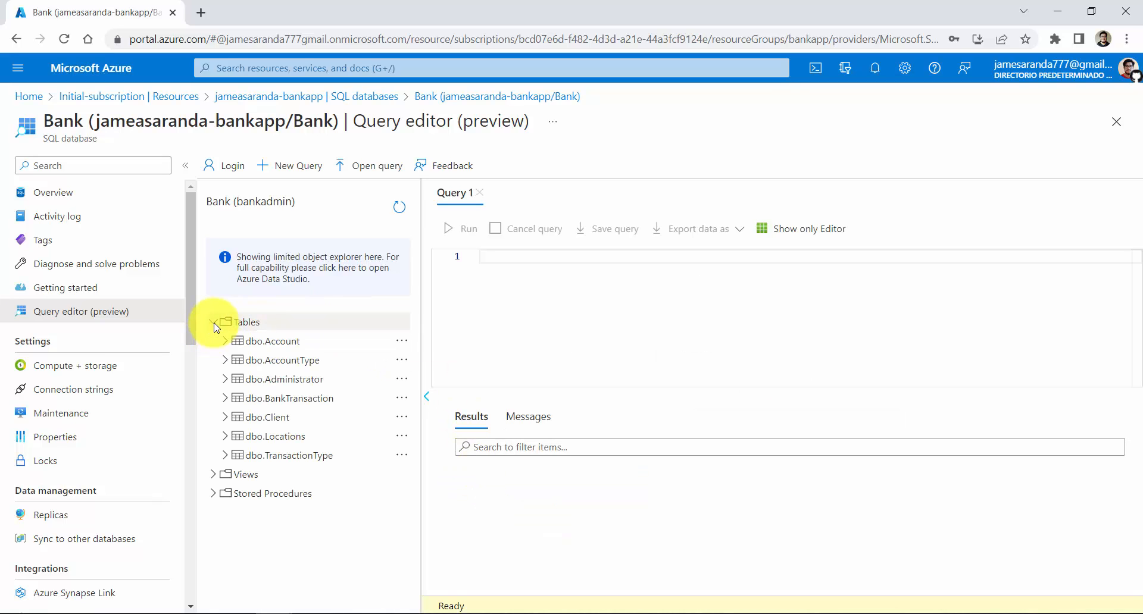
Query the top 1000 rows of the dbo.Account table and look through the returned records
right_click(287, 350)
click(342, 358)
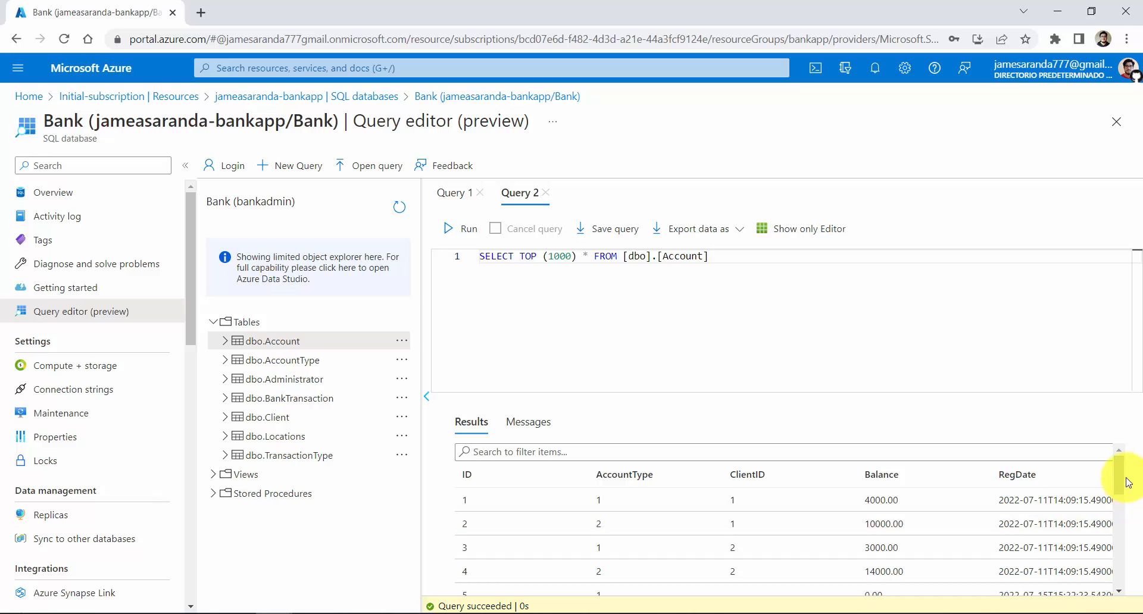
drag(1122, 480, 1120, 454)
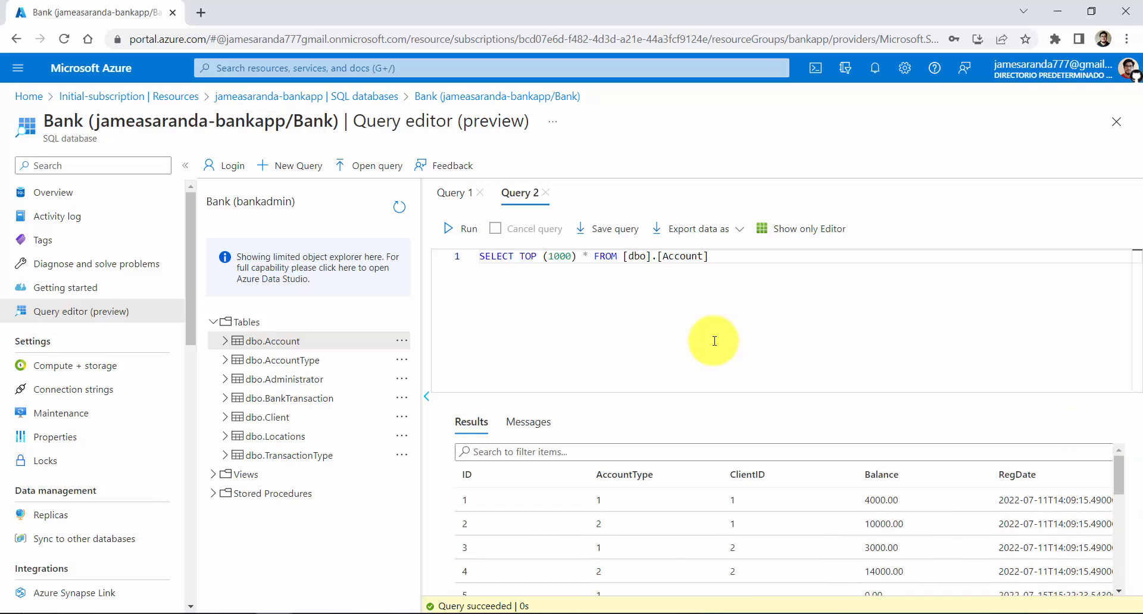